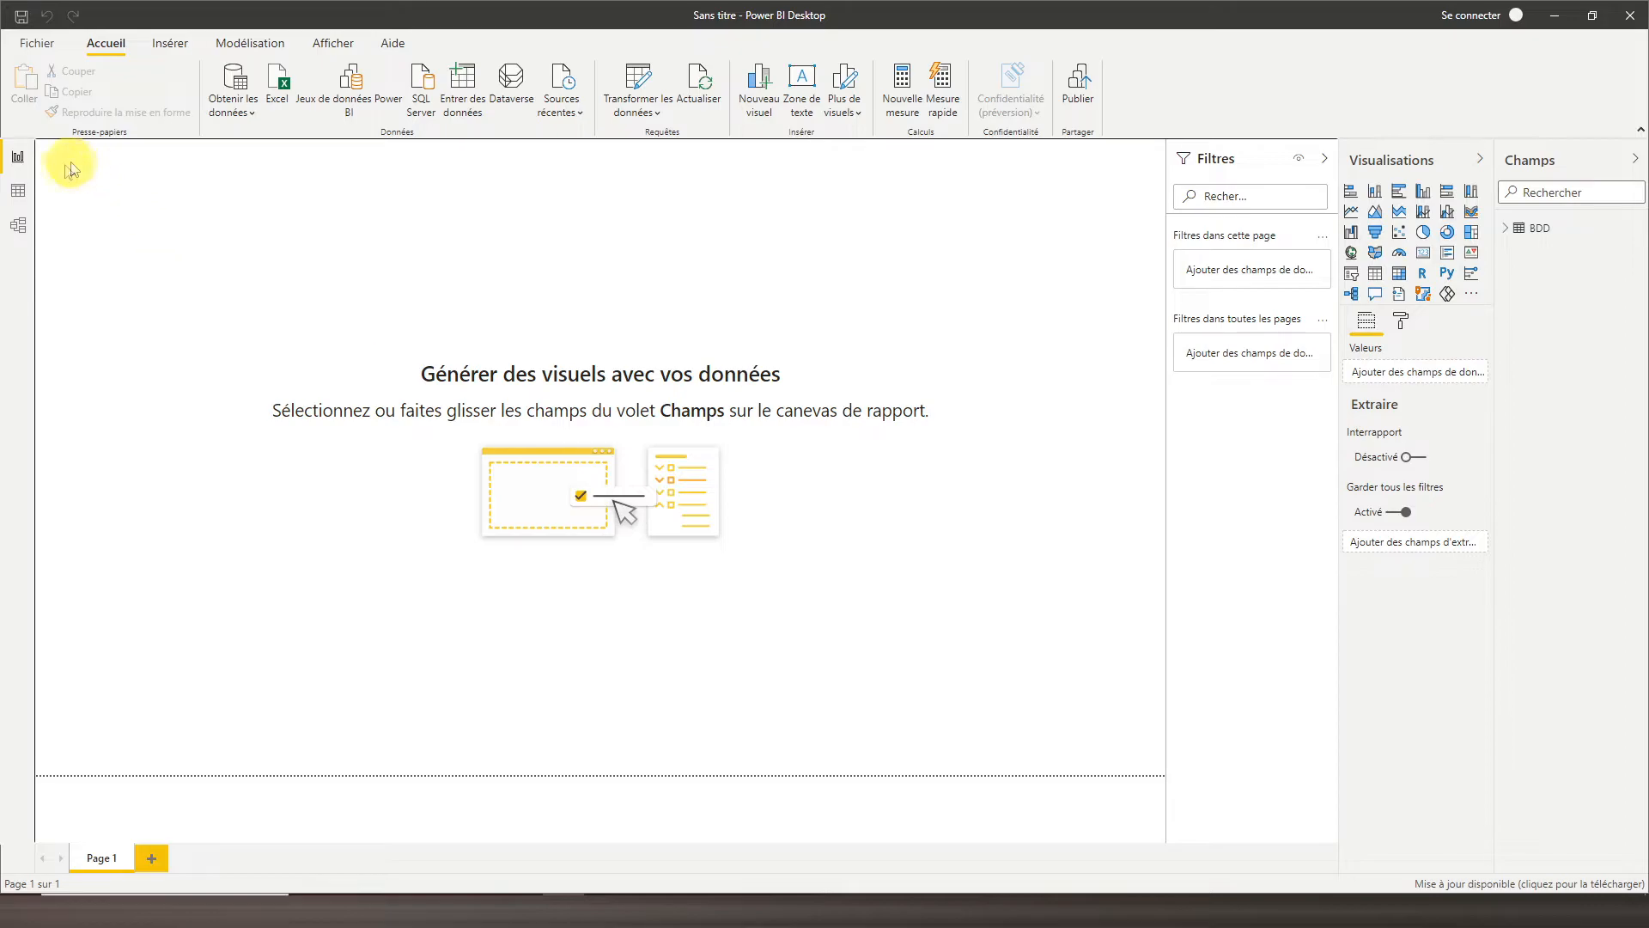
Review the rows and columns of the BDD table in the data view and return to the report page
click(18, 190)
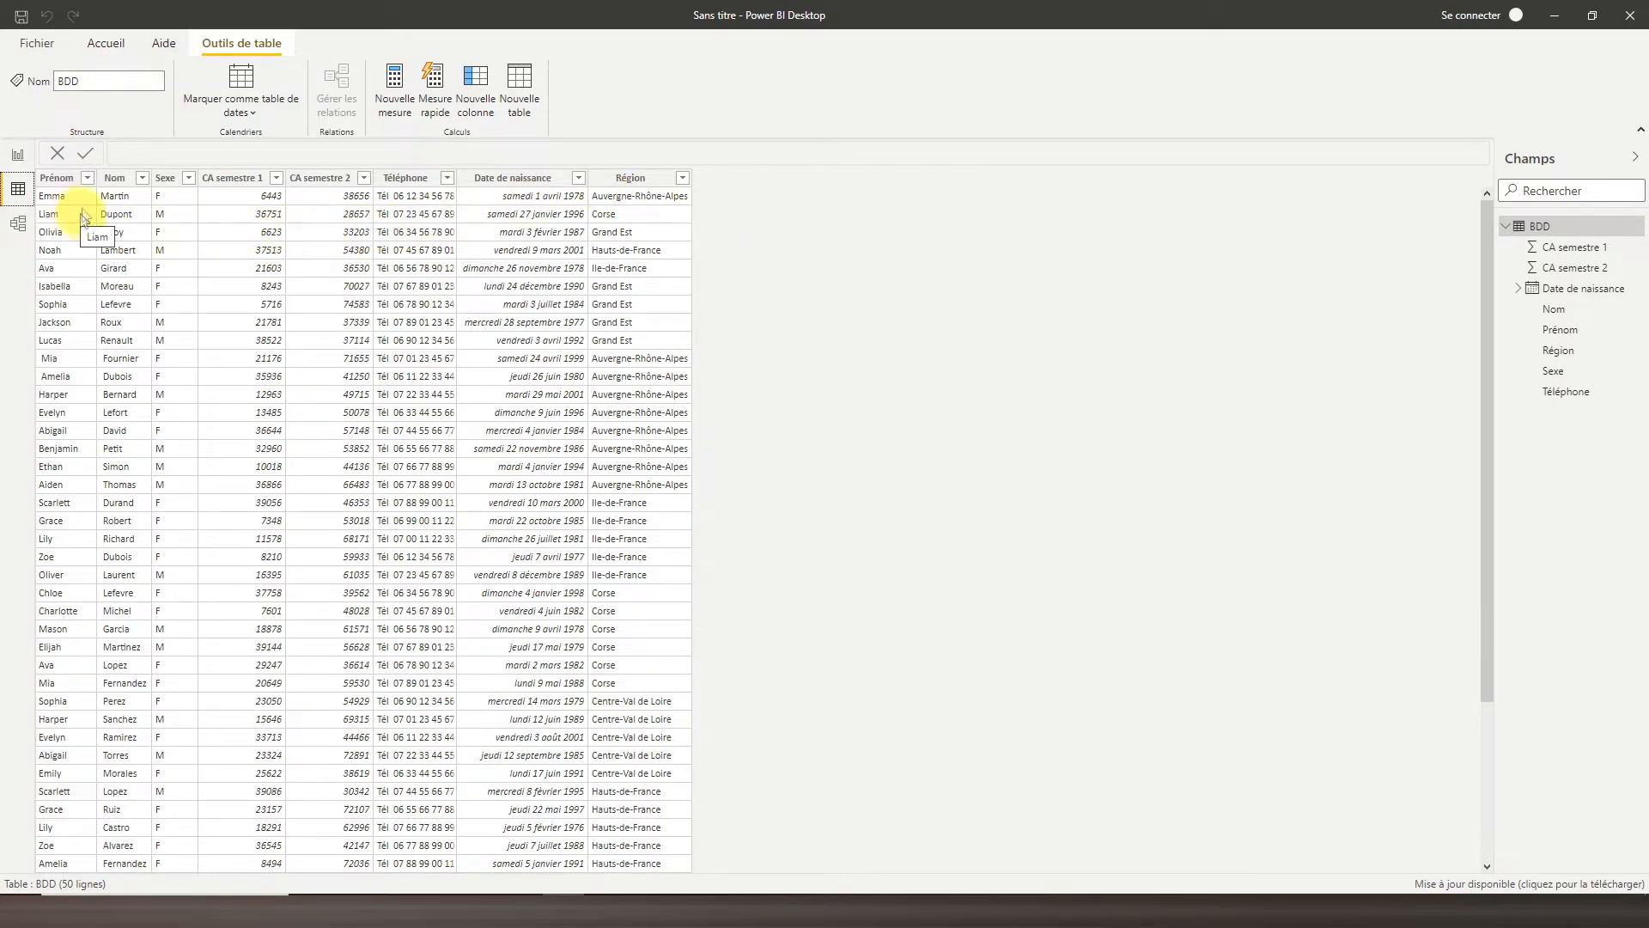
click(14, 159)
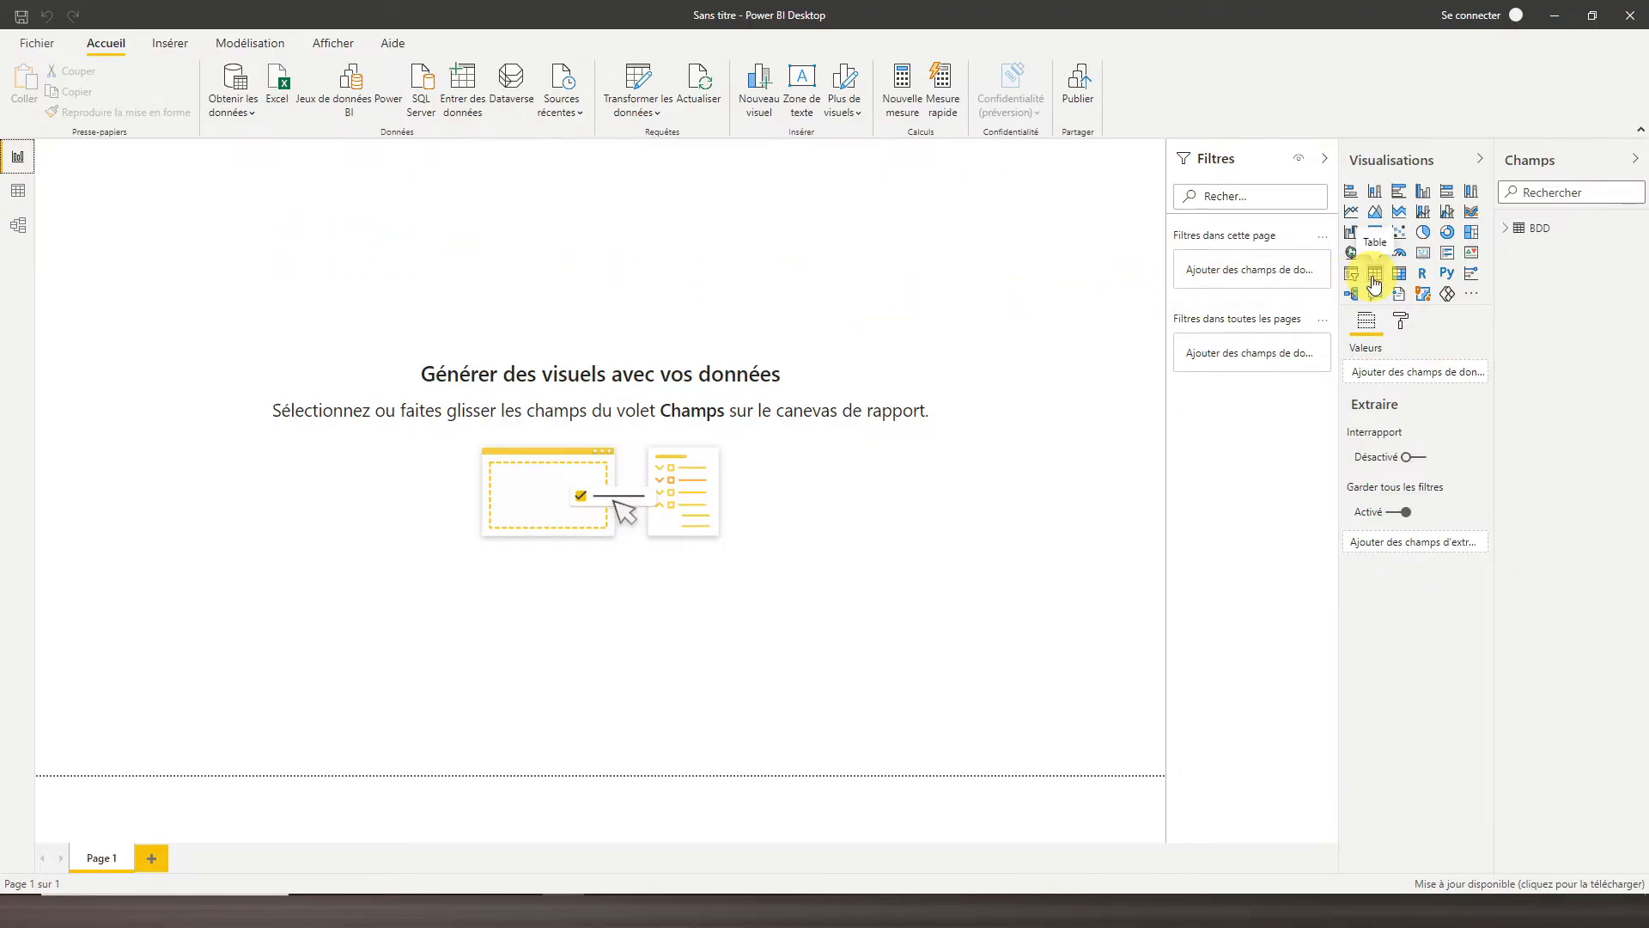
Add a table visual showing CA semestre 1 by Région from BDD, with Région as the first column
click(1374, 280)
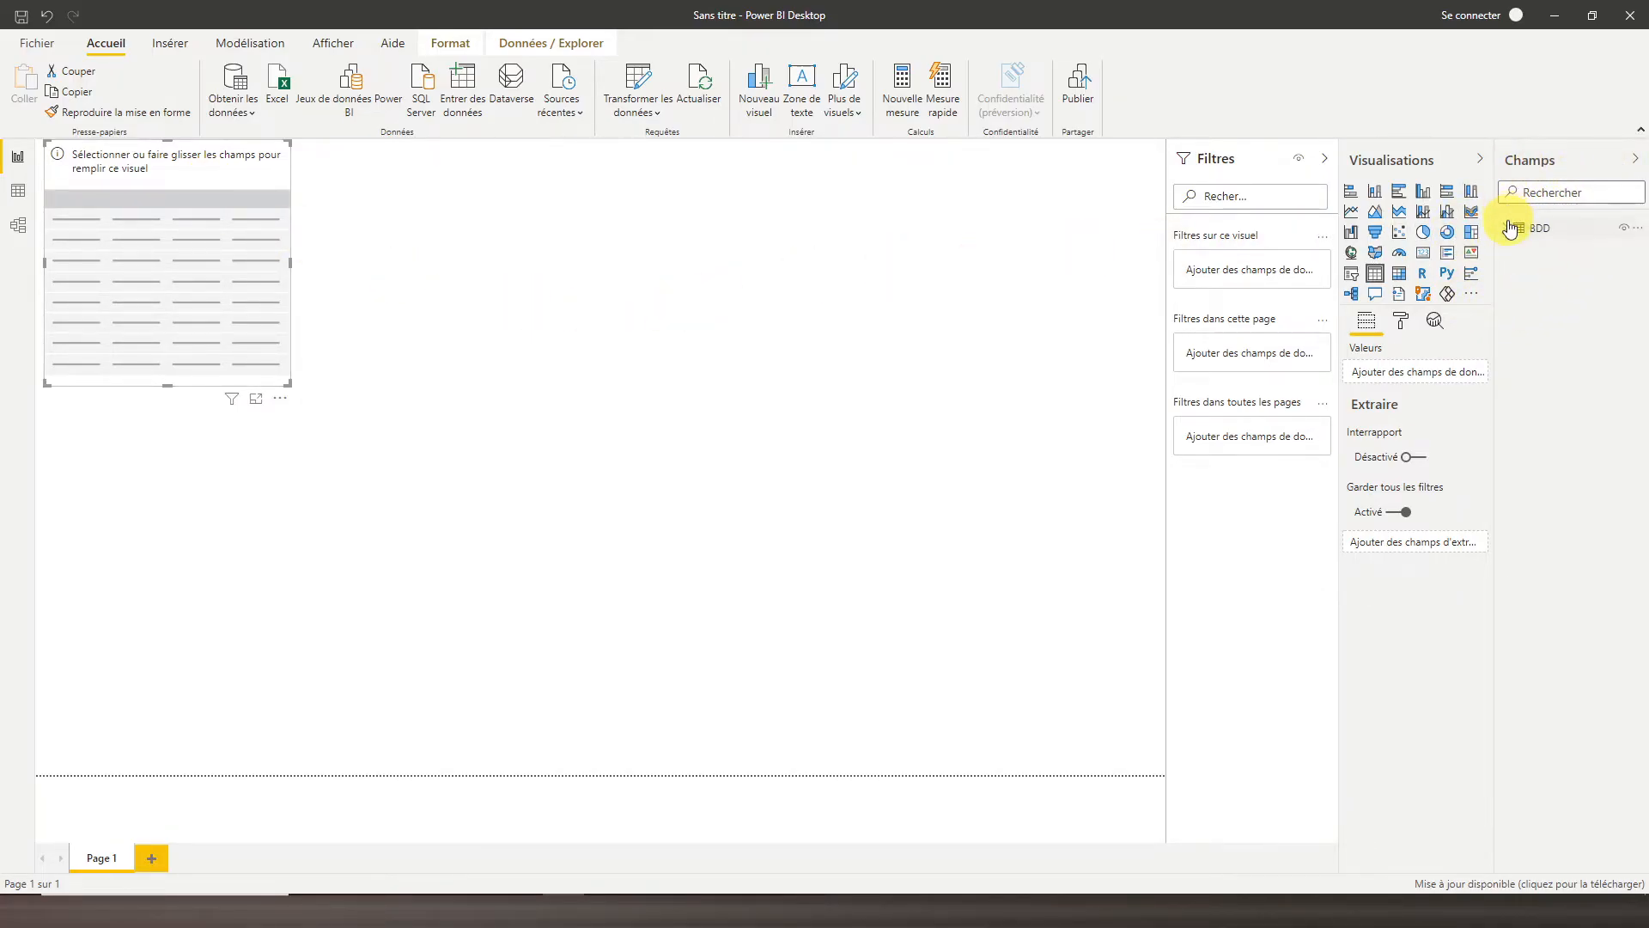
click(1509, 228)
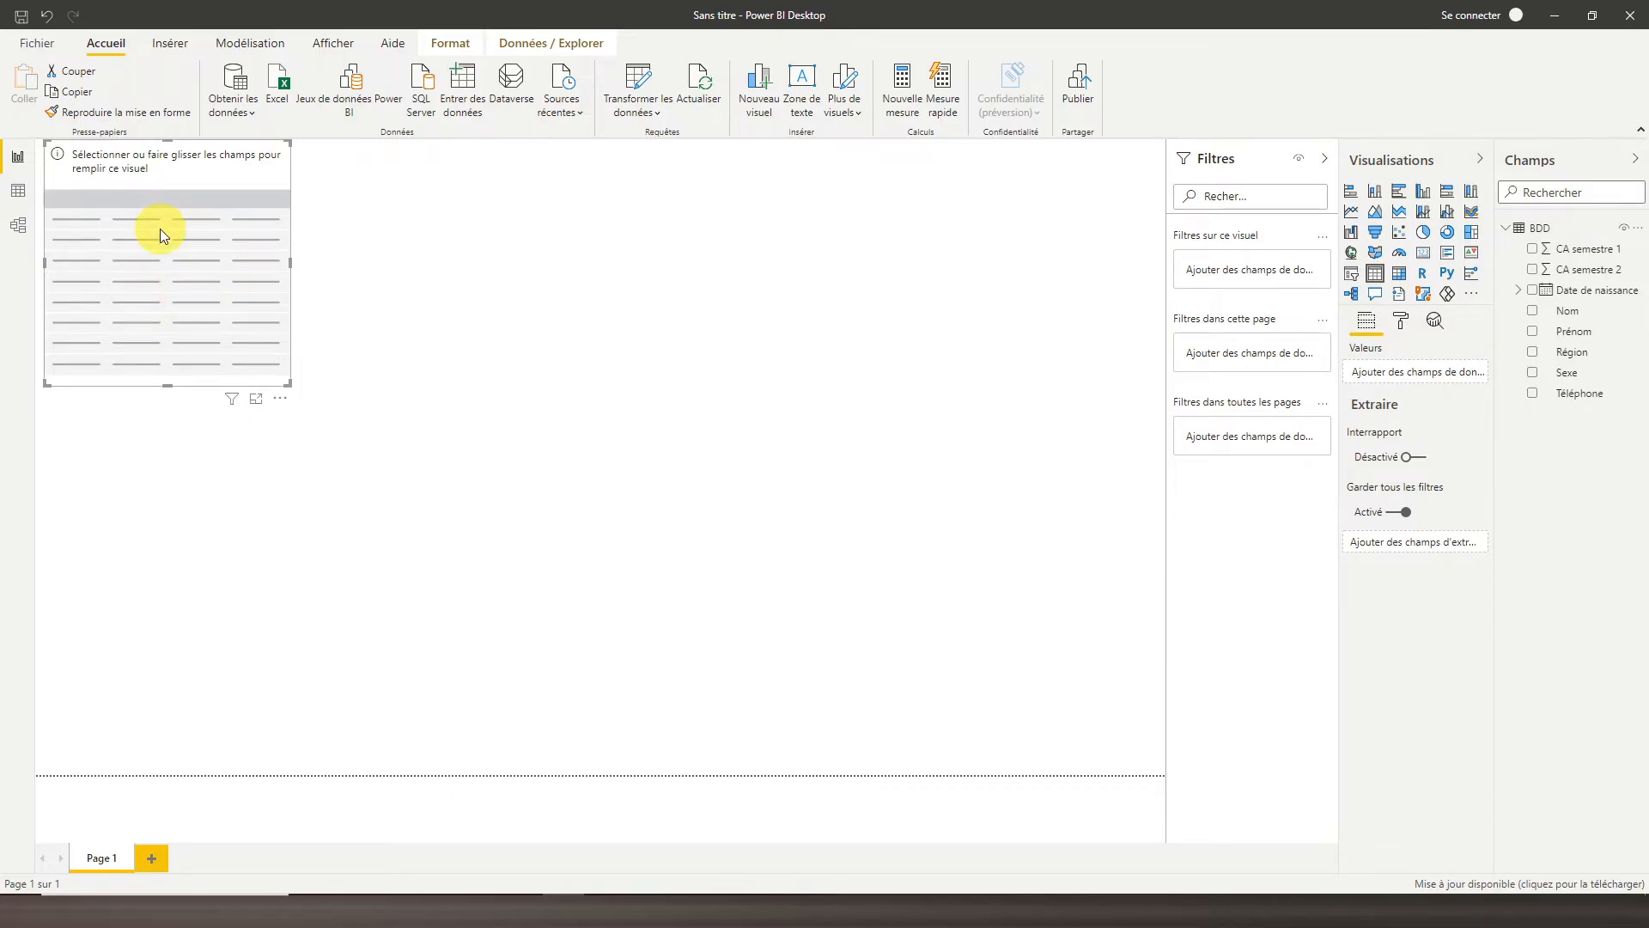
click(1533, 254)
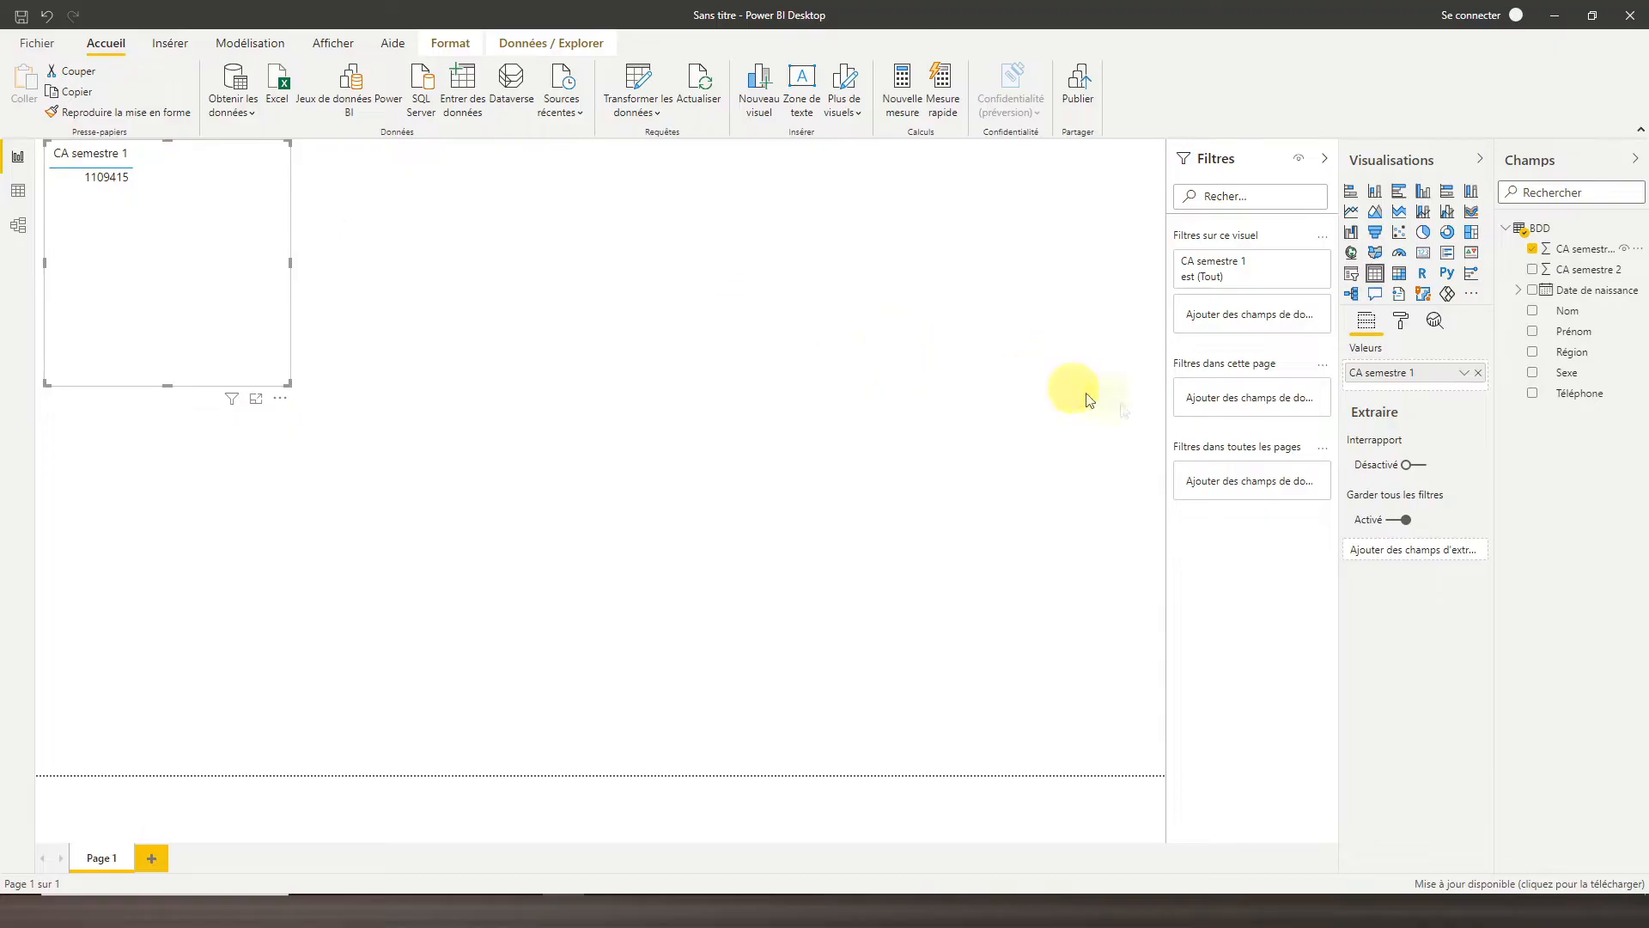
click(1532, 352)
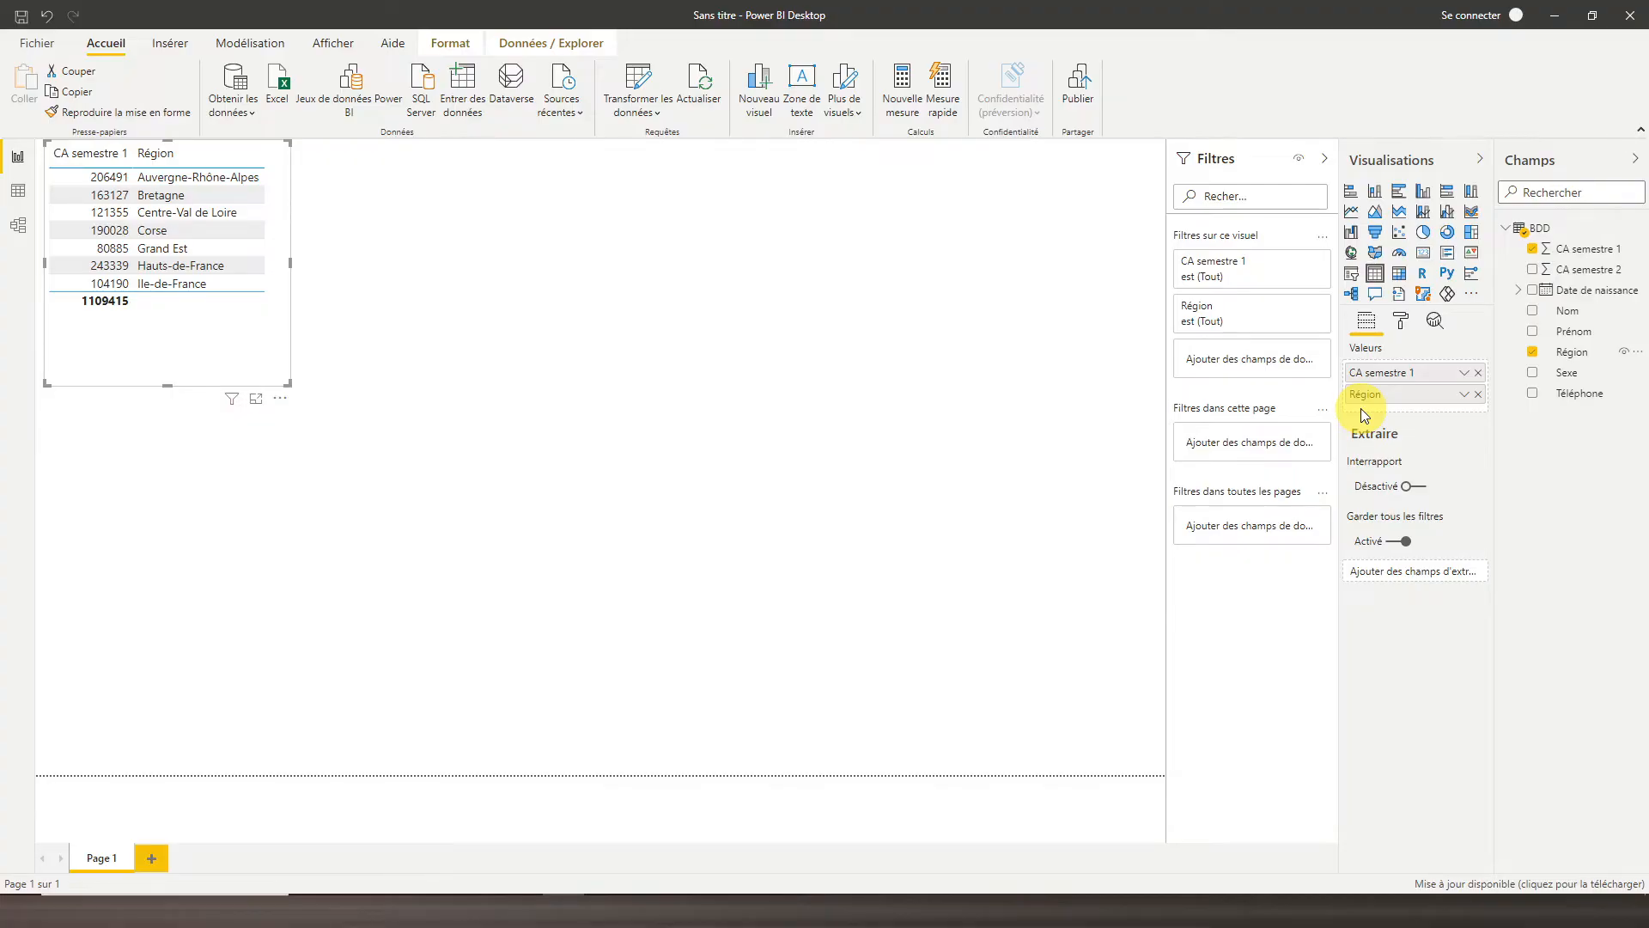
drag(1364, 372, 1362, 412)
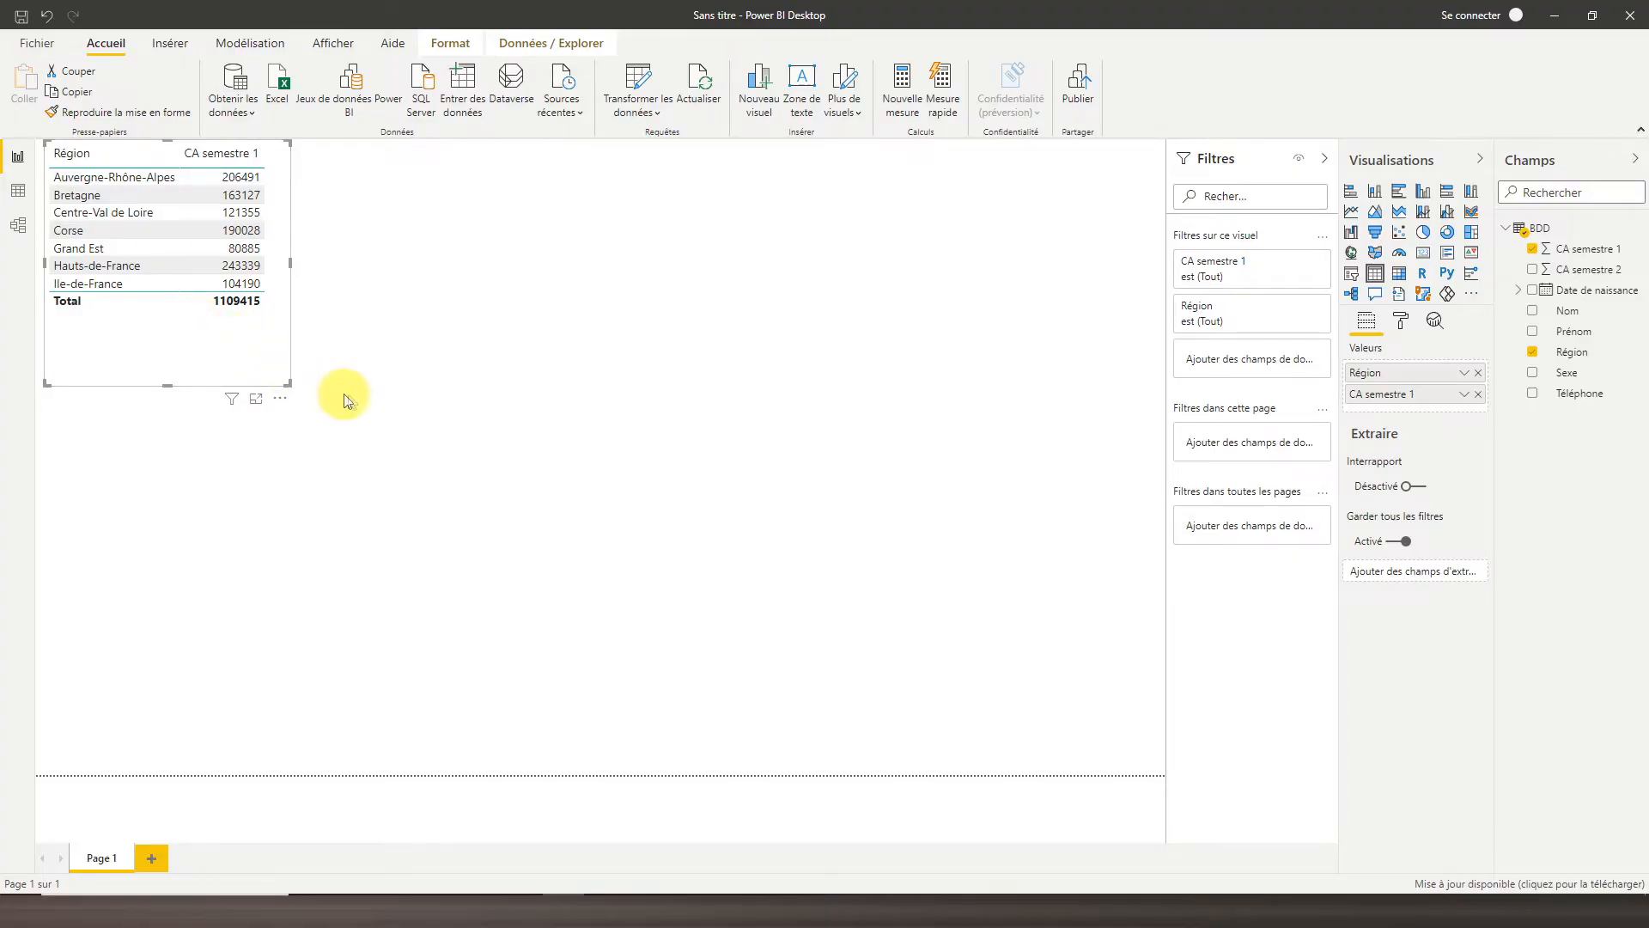
Shrink the table visual slightly and move it to the middle of the report page
click(1402, 324)
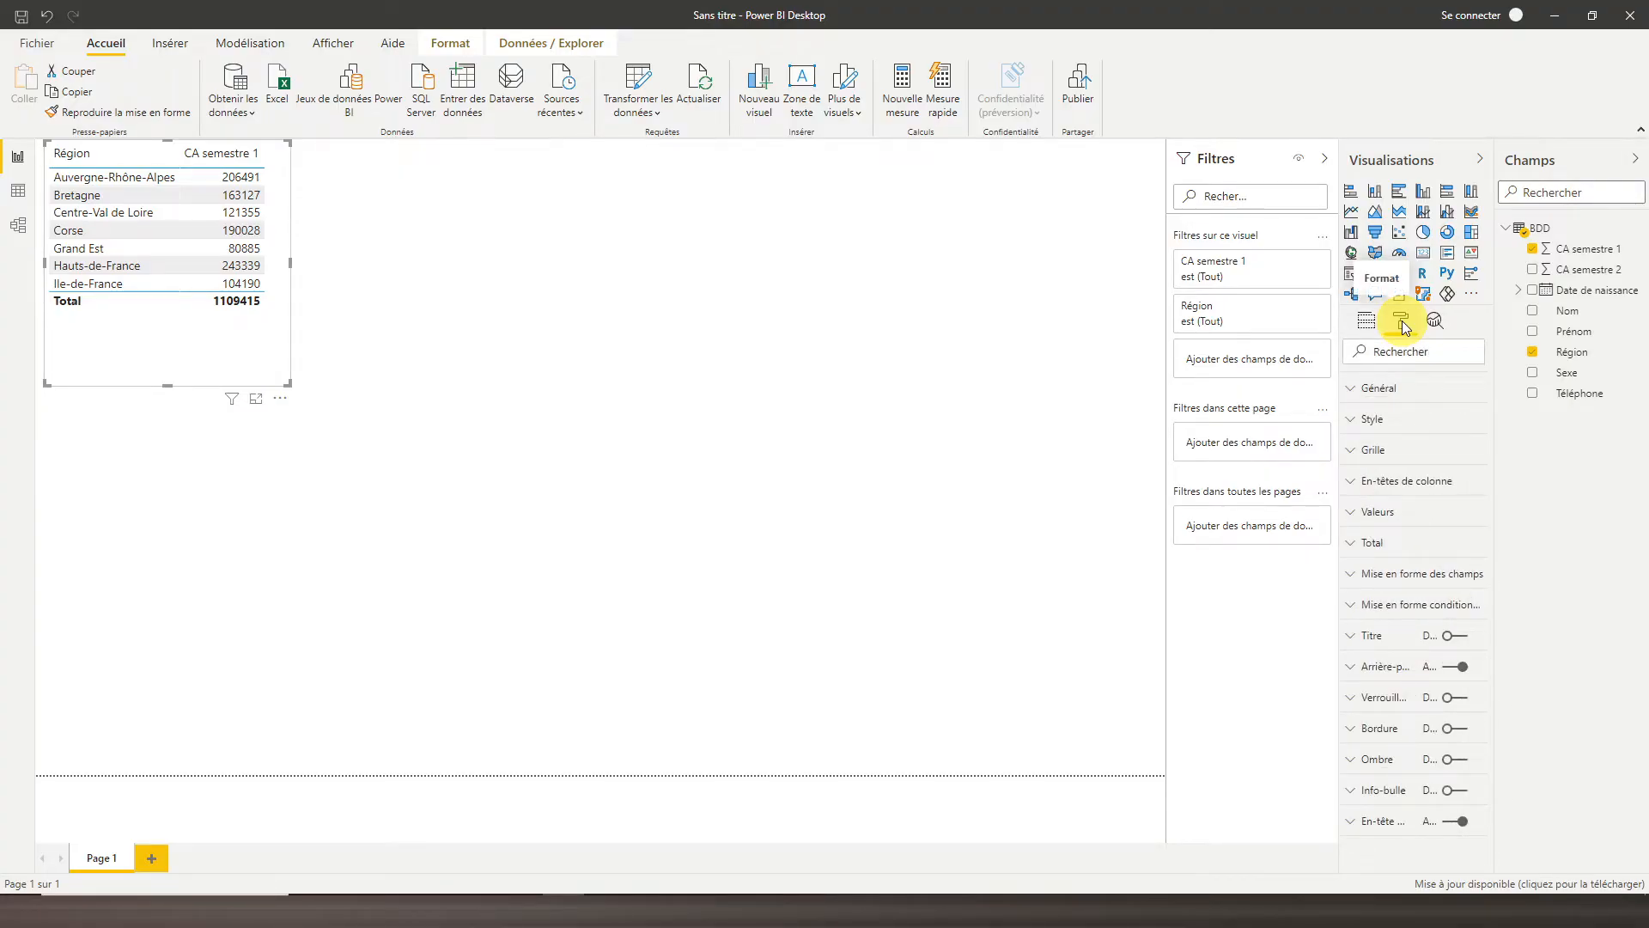
click(1381, 389)
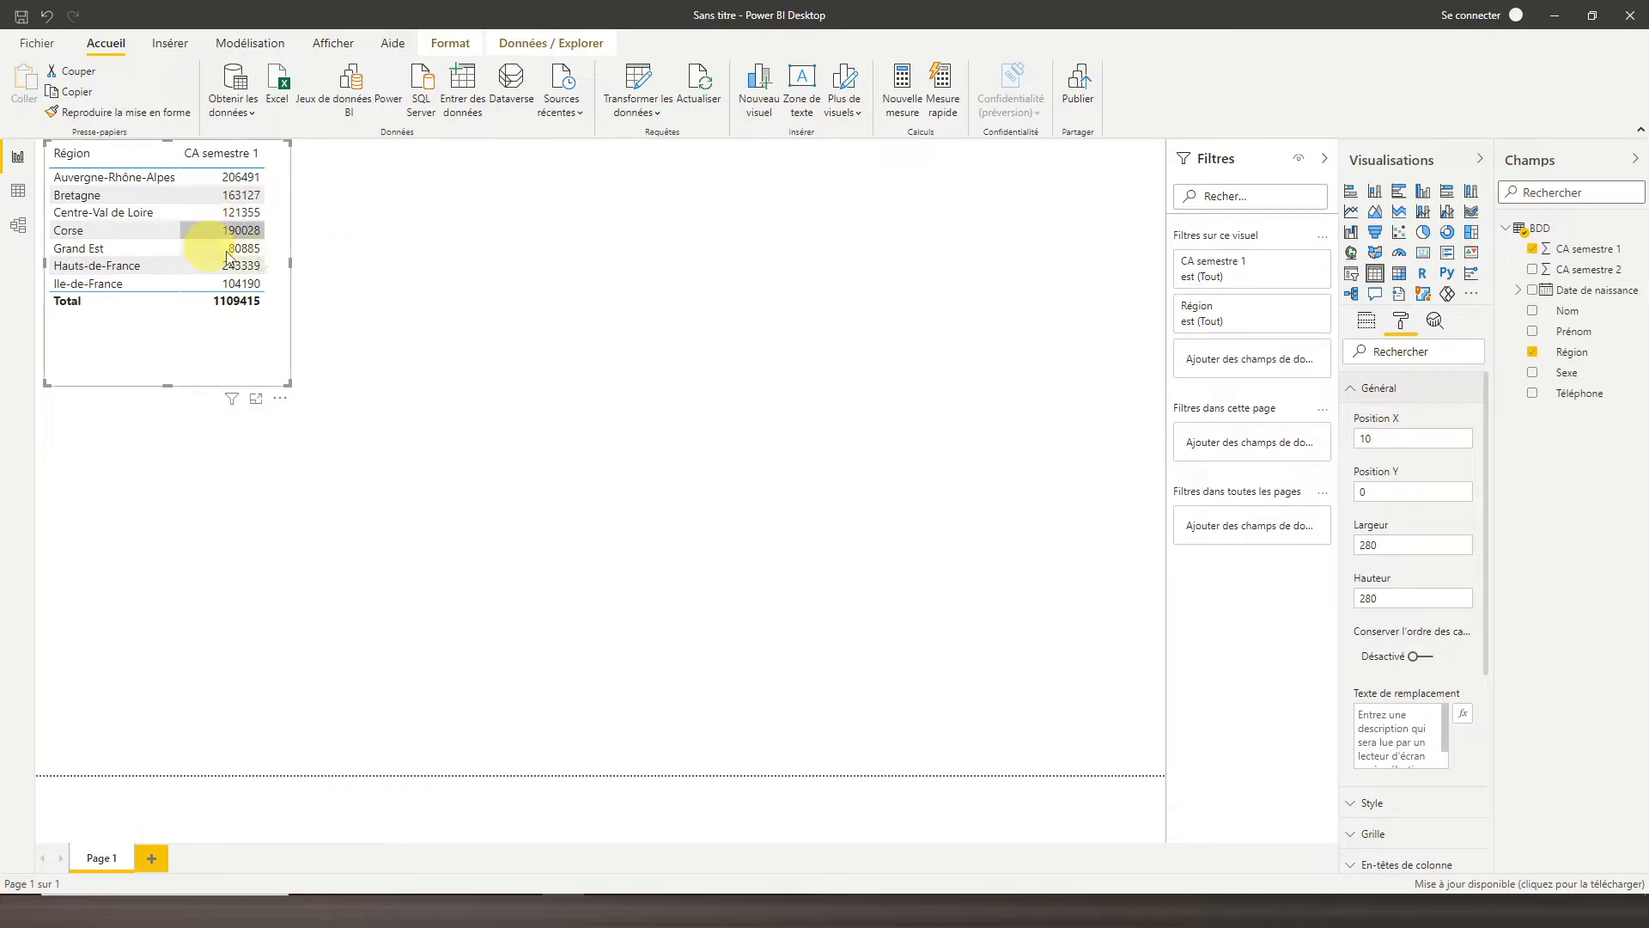
click(1358, 394)
mouse_move(287, 383)
mouse_down()
mouse_move(323, 398)
mouse_move(288, 375)
mouse_move(317, 361)
mouse_move(285, 378)
mouse_up()
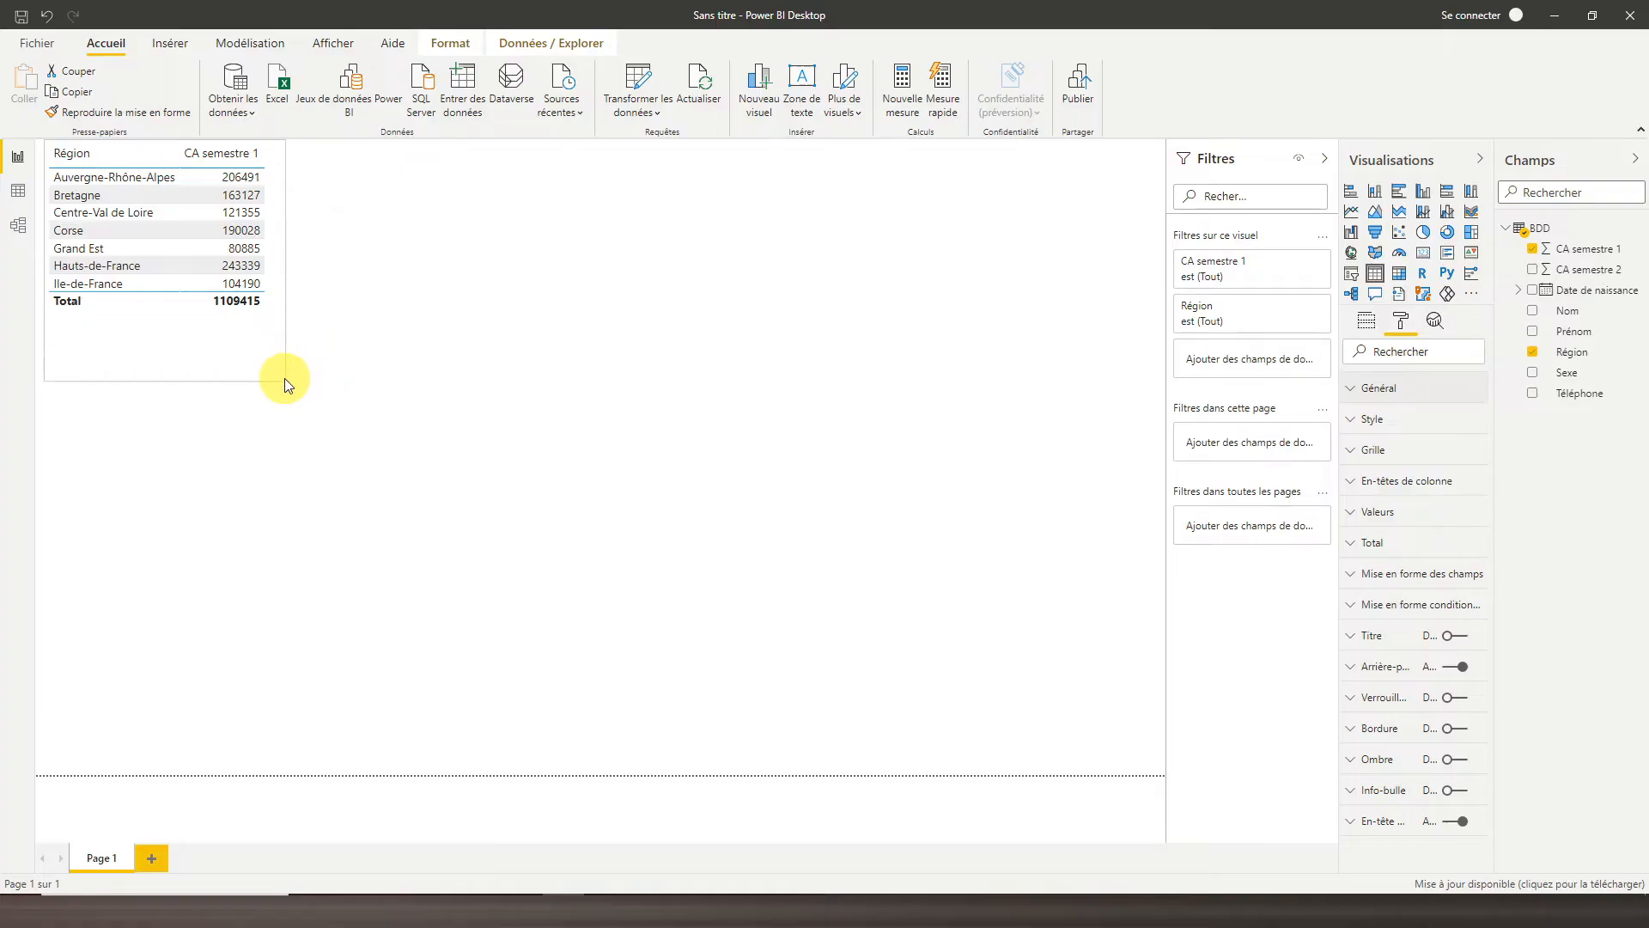
drag(199, 342, 636, 536)
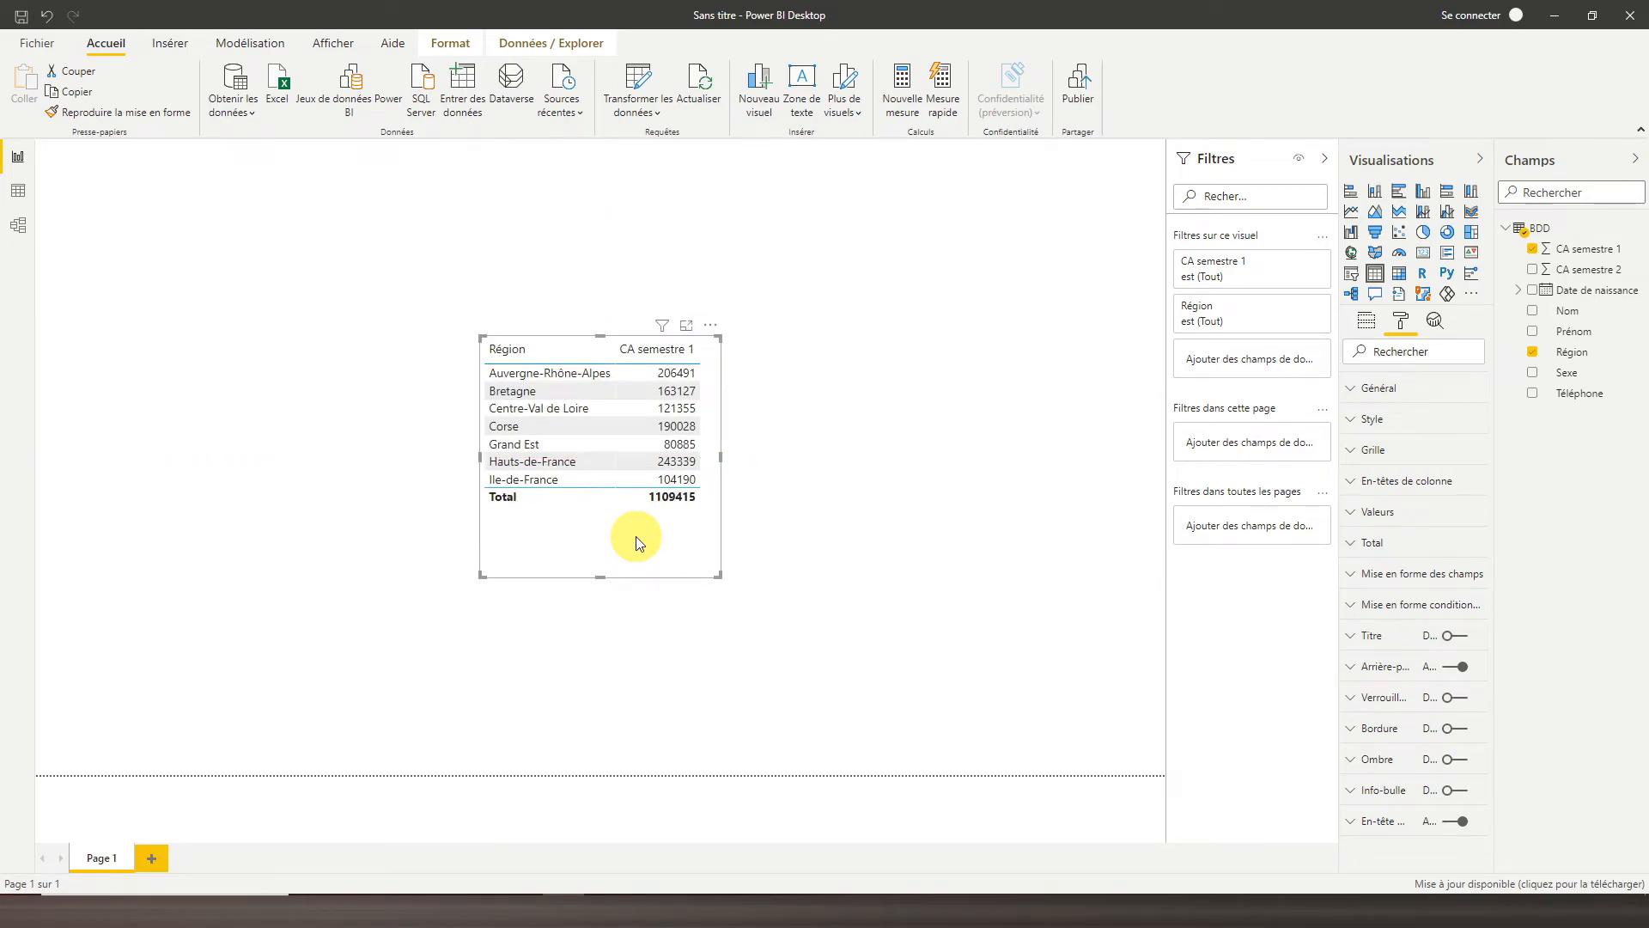
Try the En-tête en gras style on the table visual and settle on the Lignes alternées style
click(1384, 429)
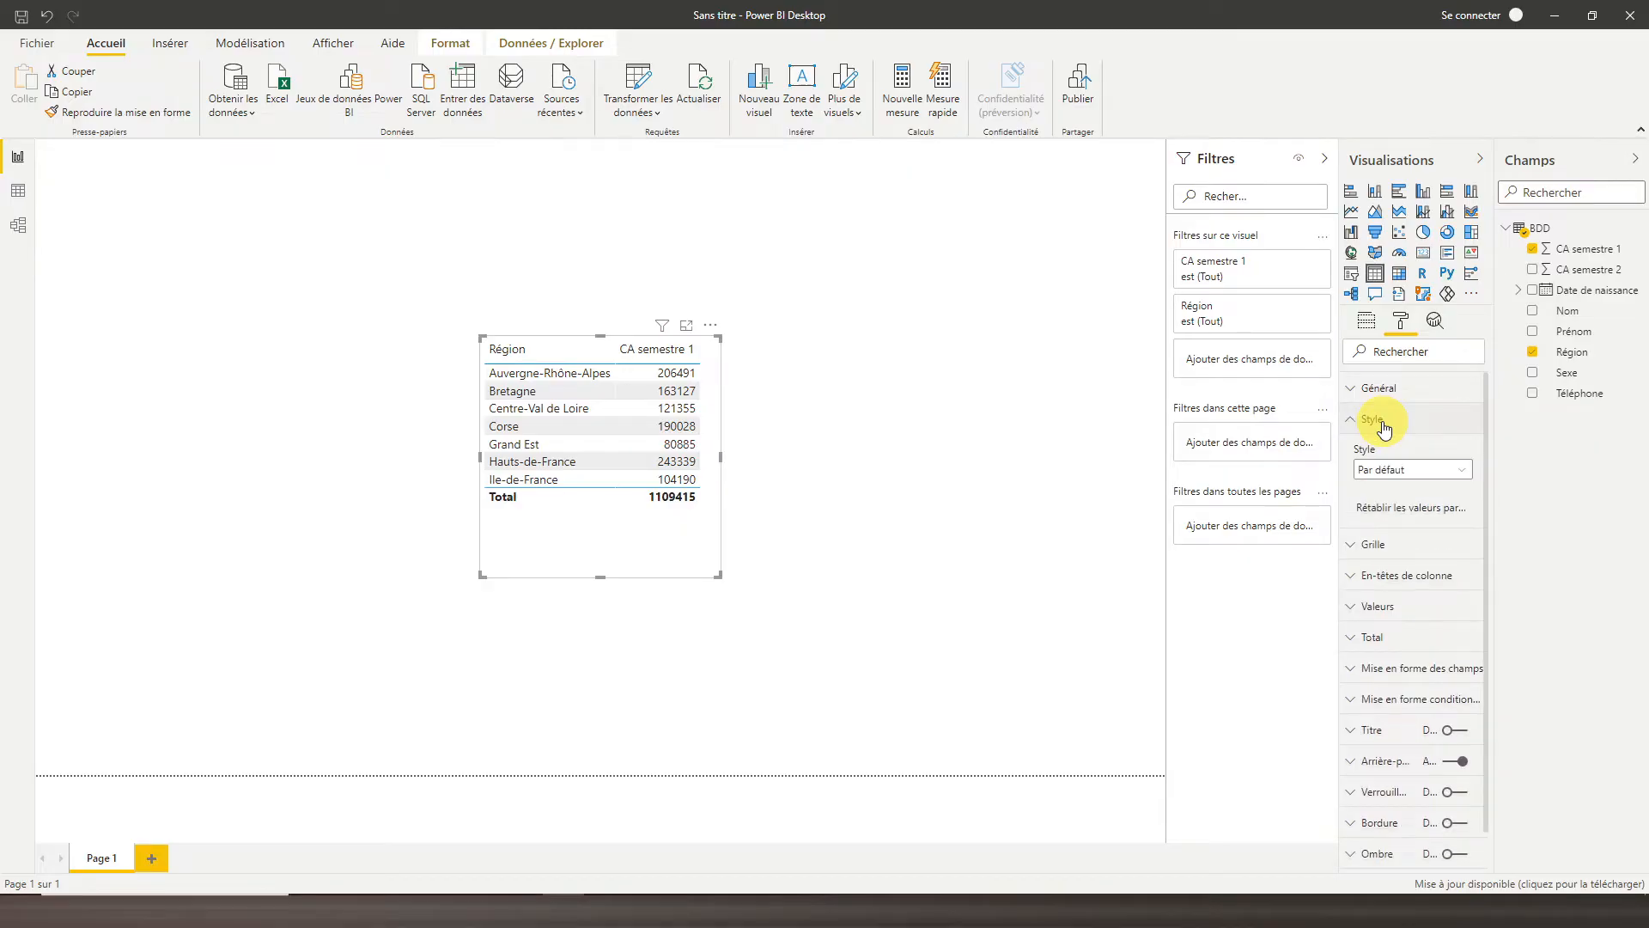
click(1462, 472)
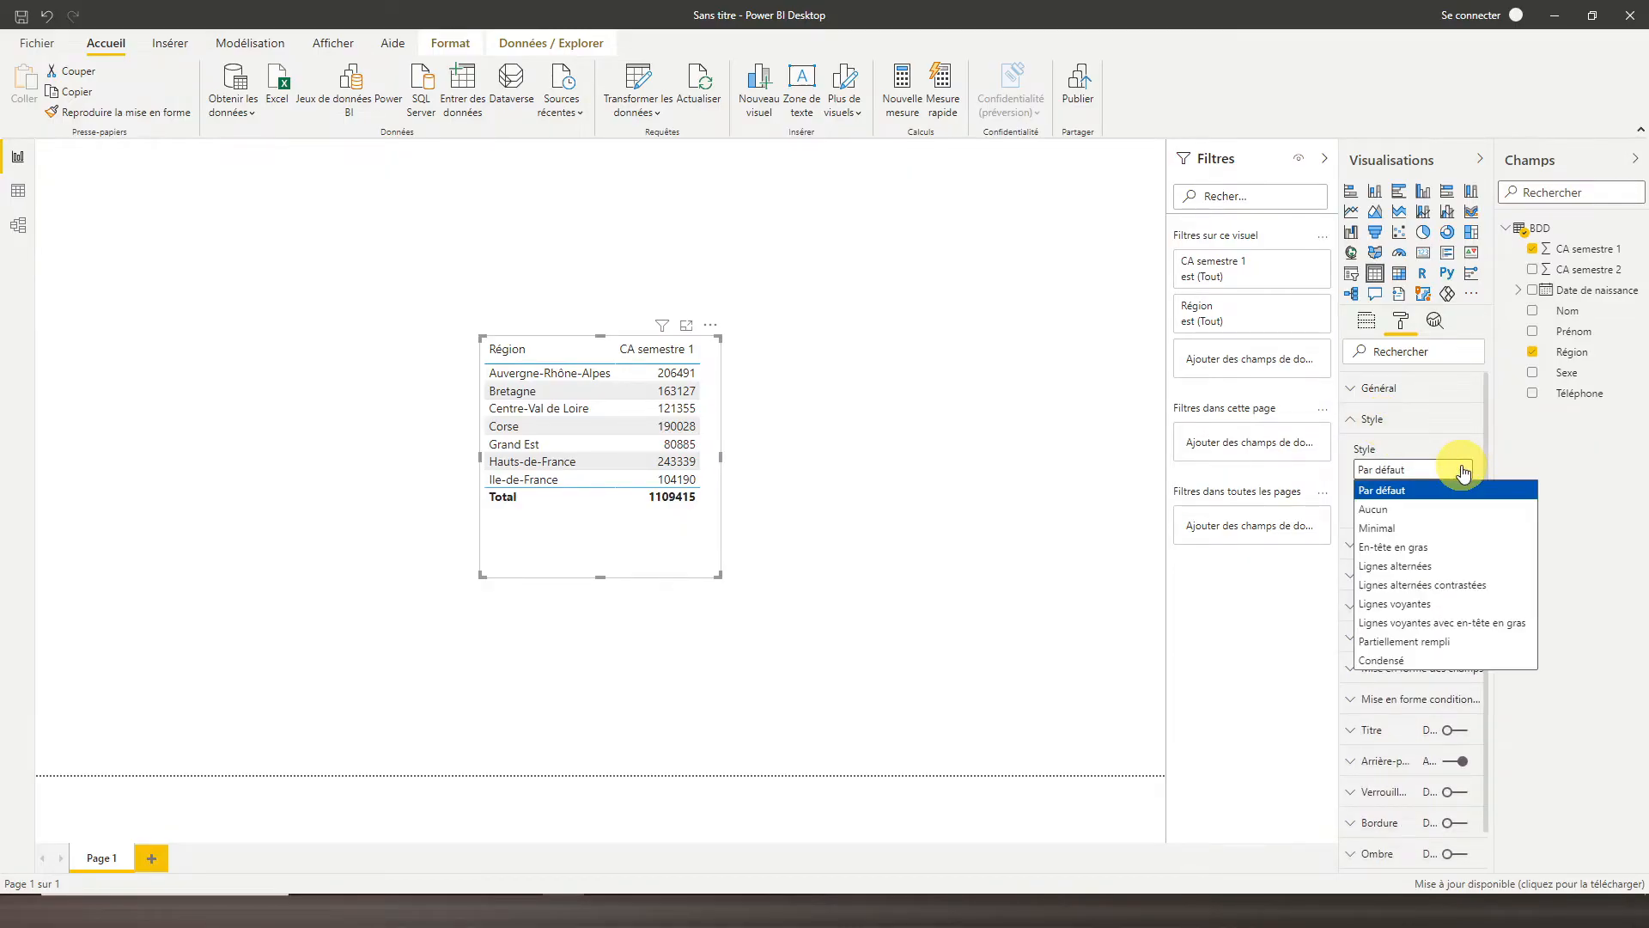
click(1444, 550)
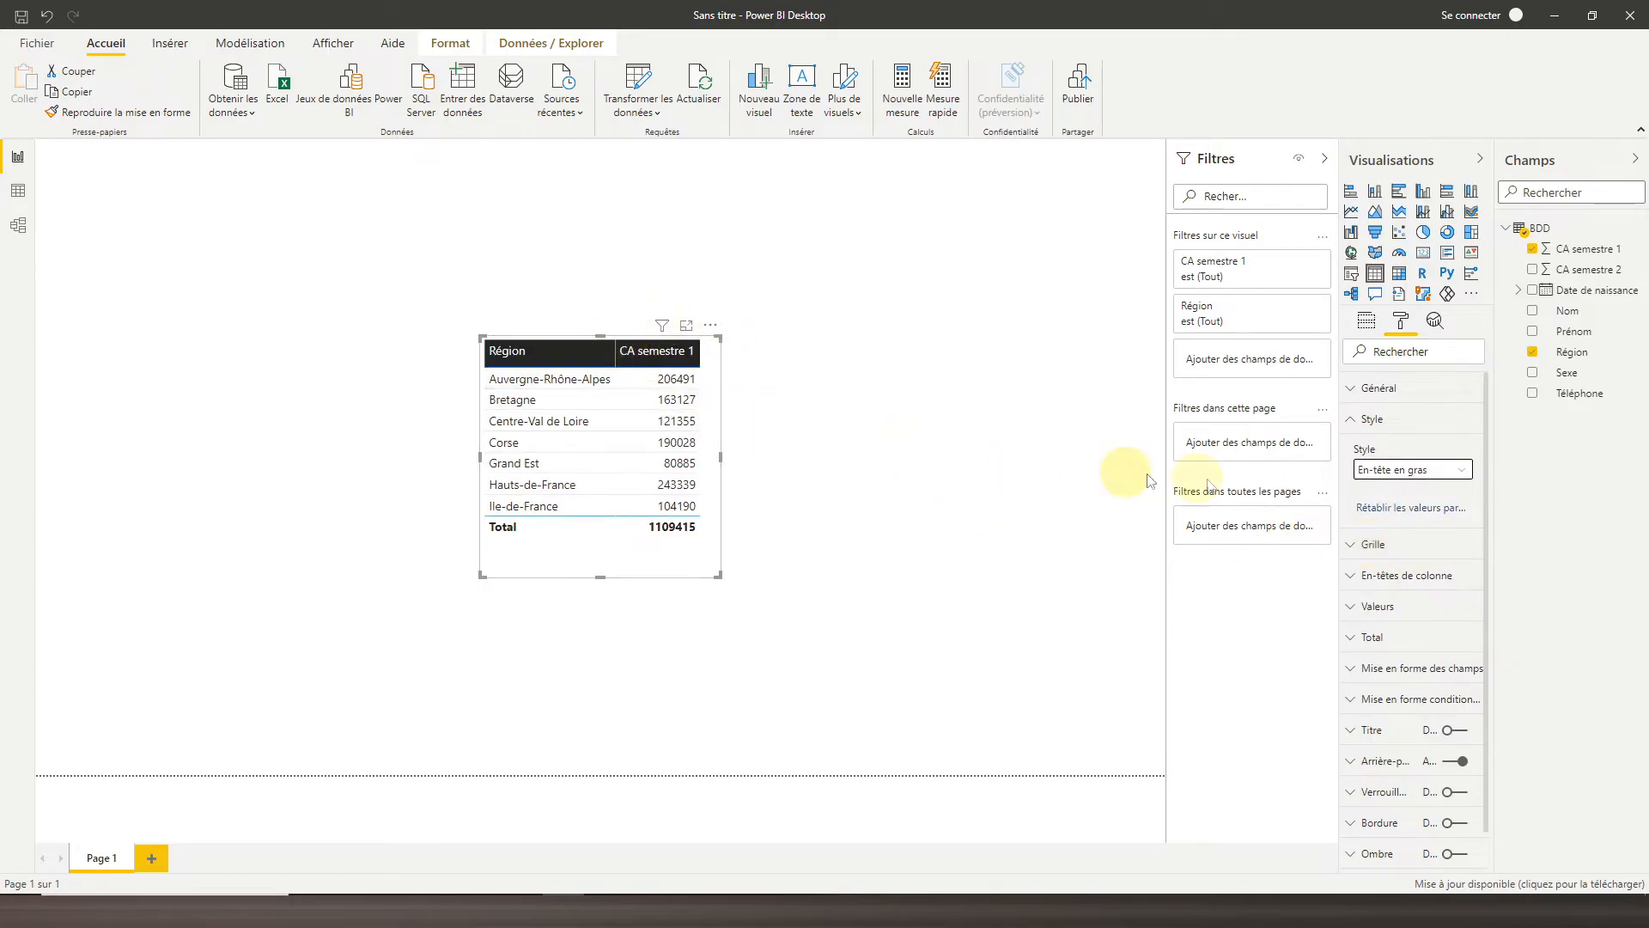
click(1460, 471)
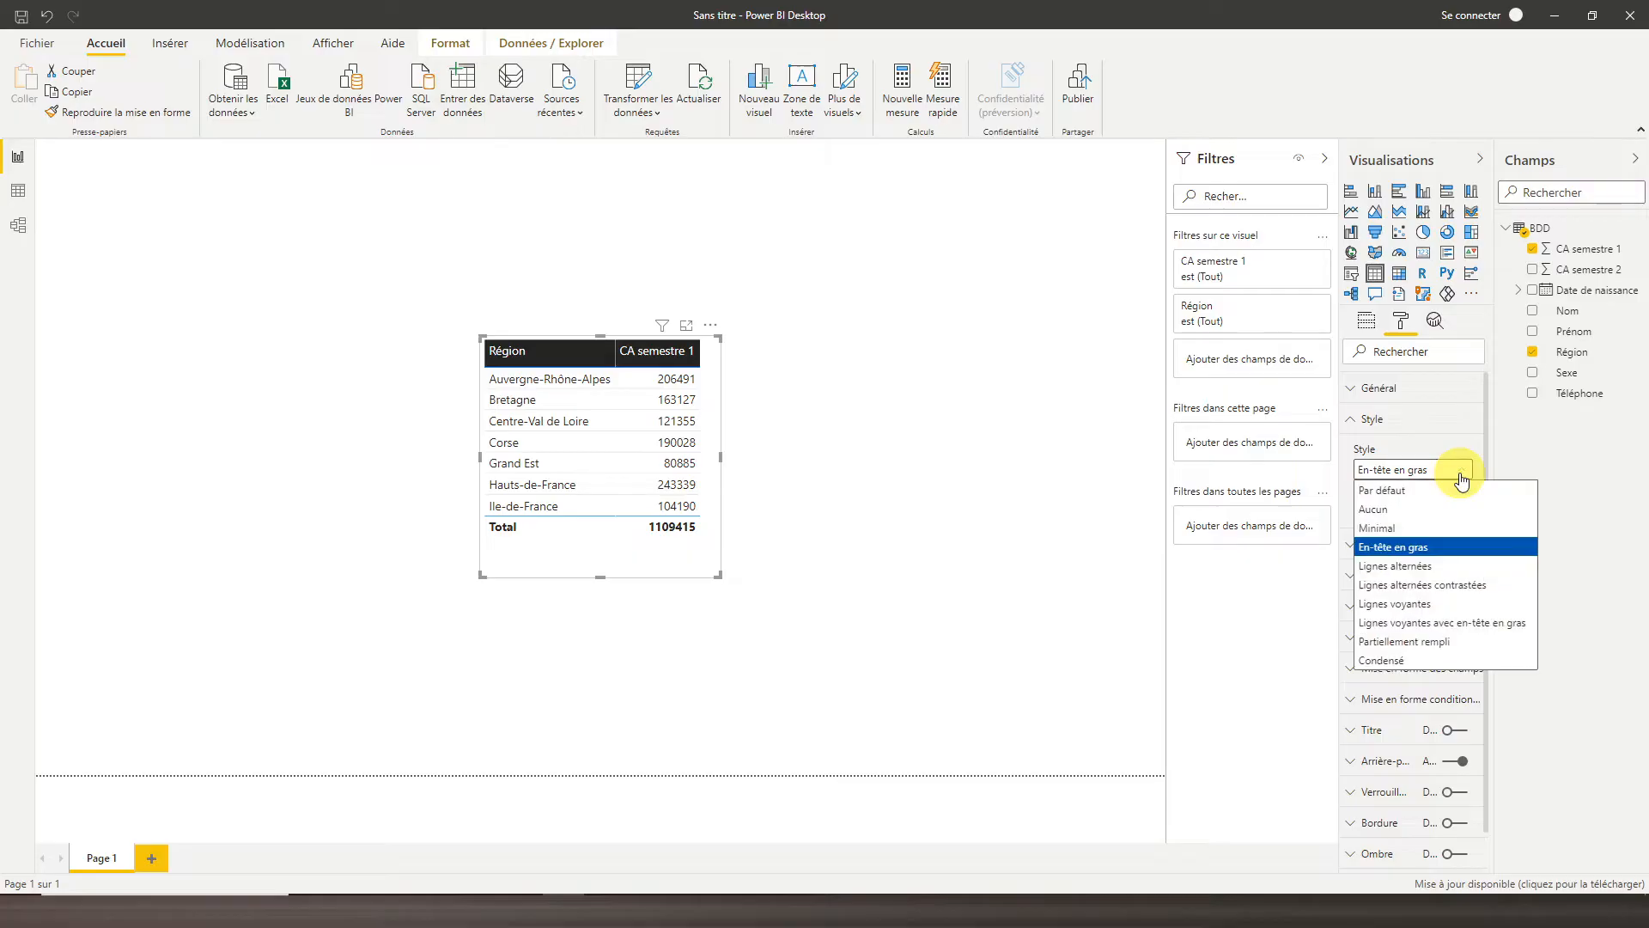
click(1417, 565)
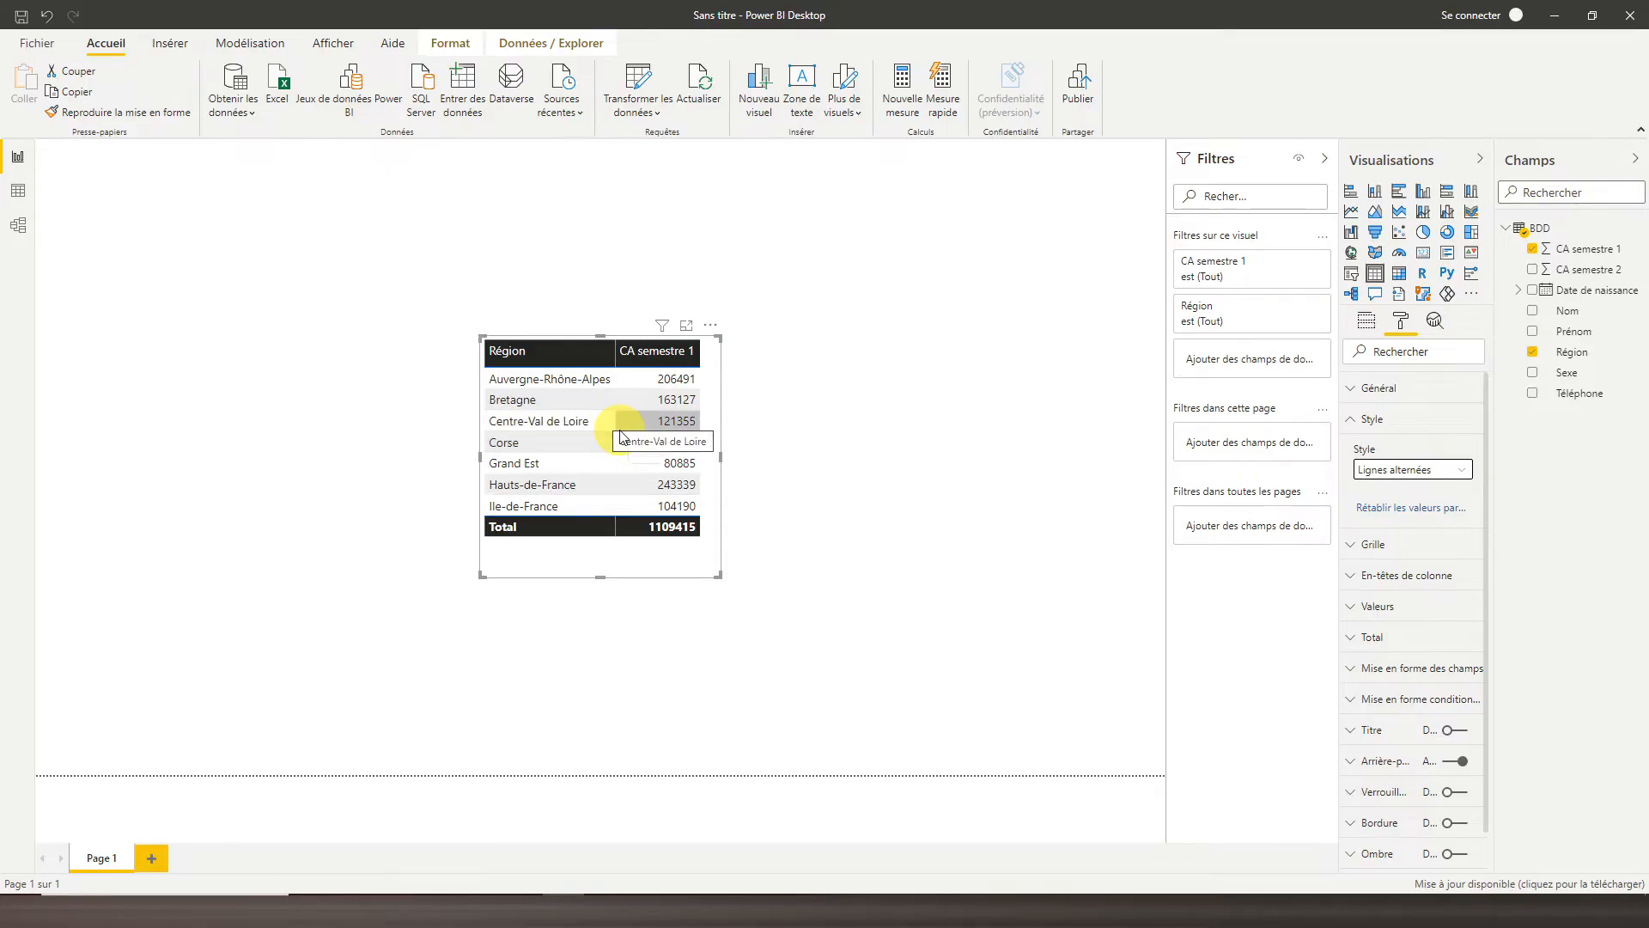
click(1401, 424)
Set the table's horizontal grid colour to black and its outline colour to white
click(1388, 448)
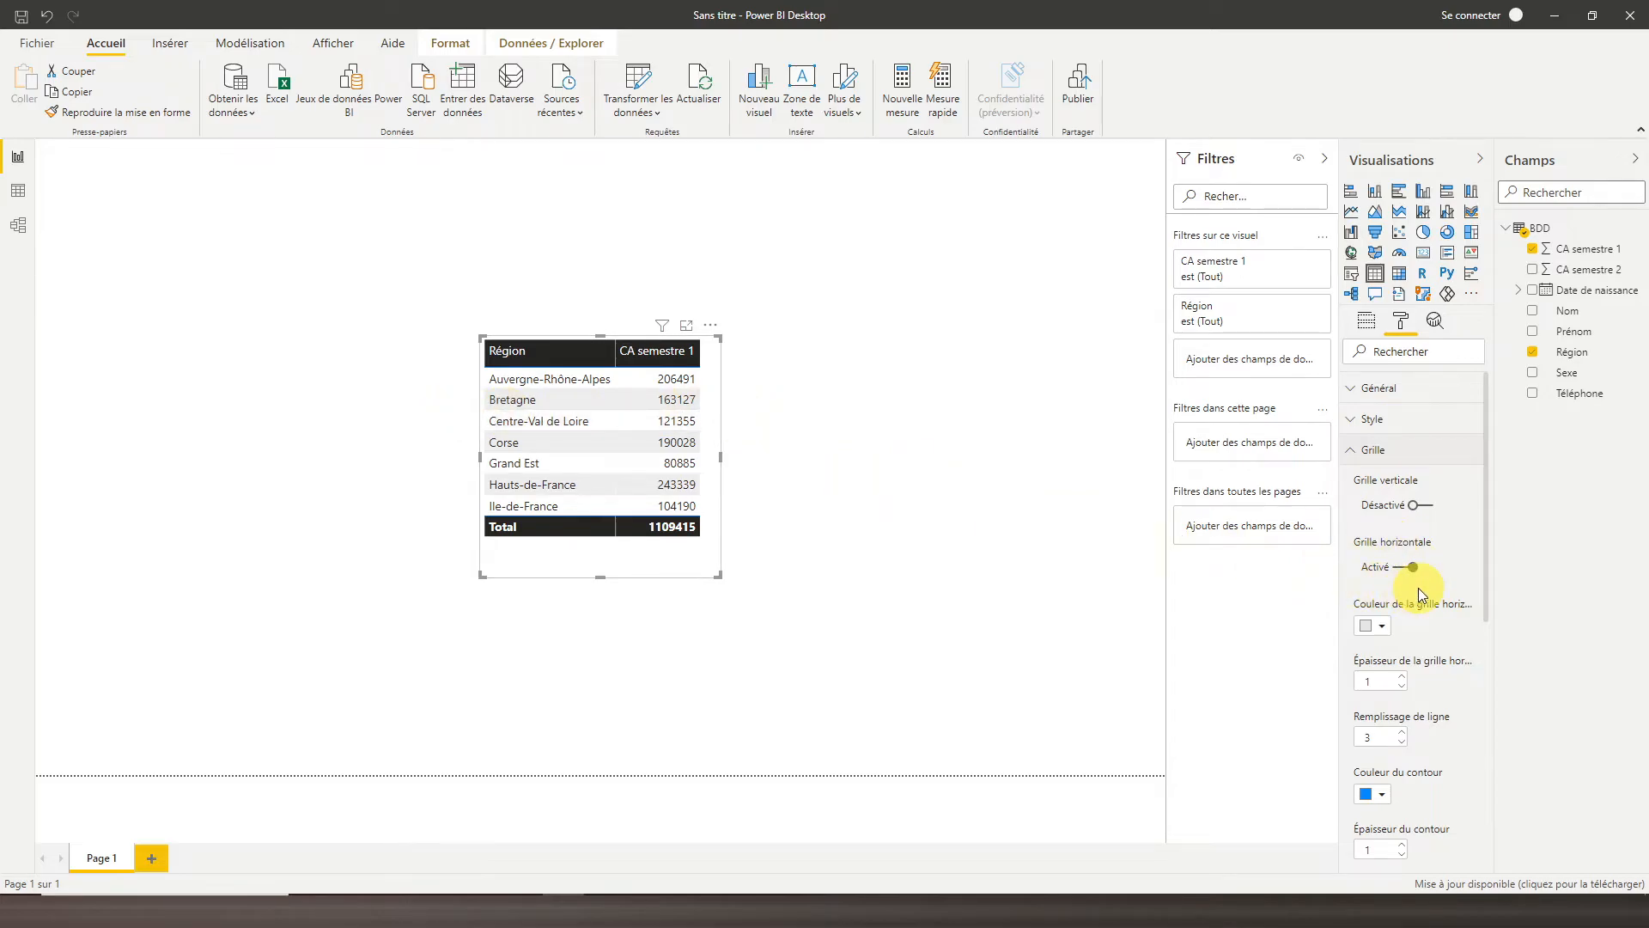
click(1380, 626)
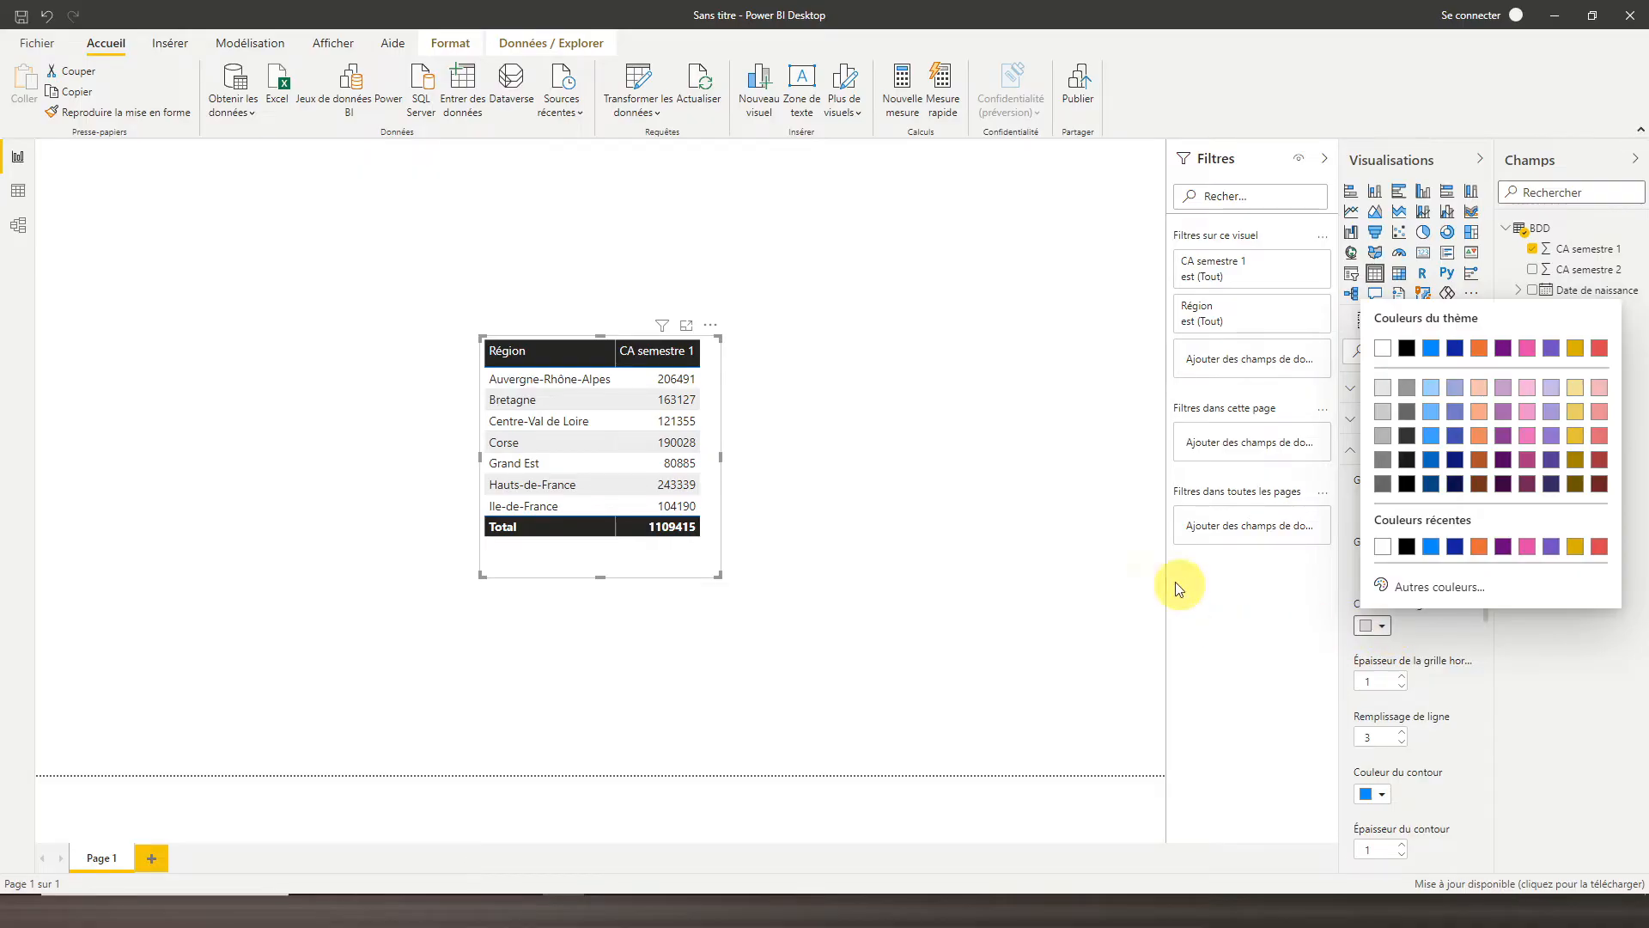
click(1407, 348)
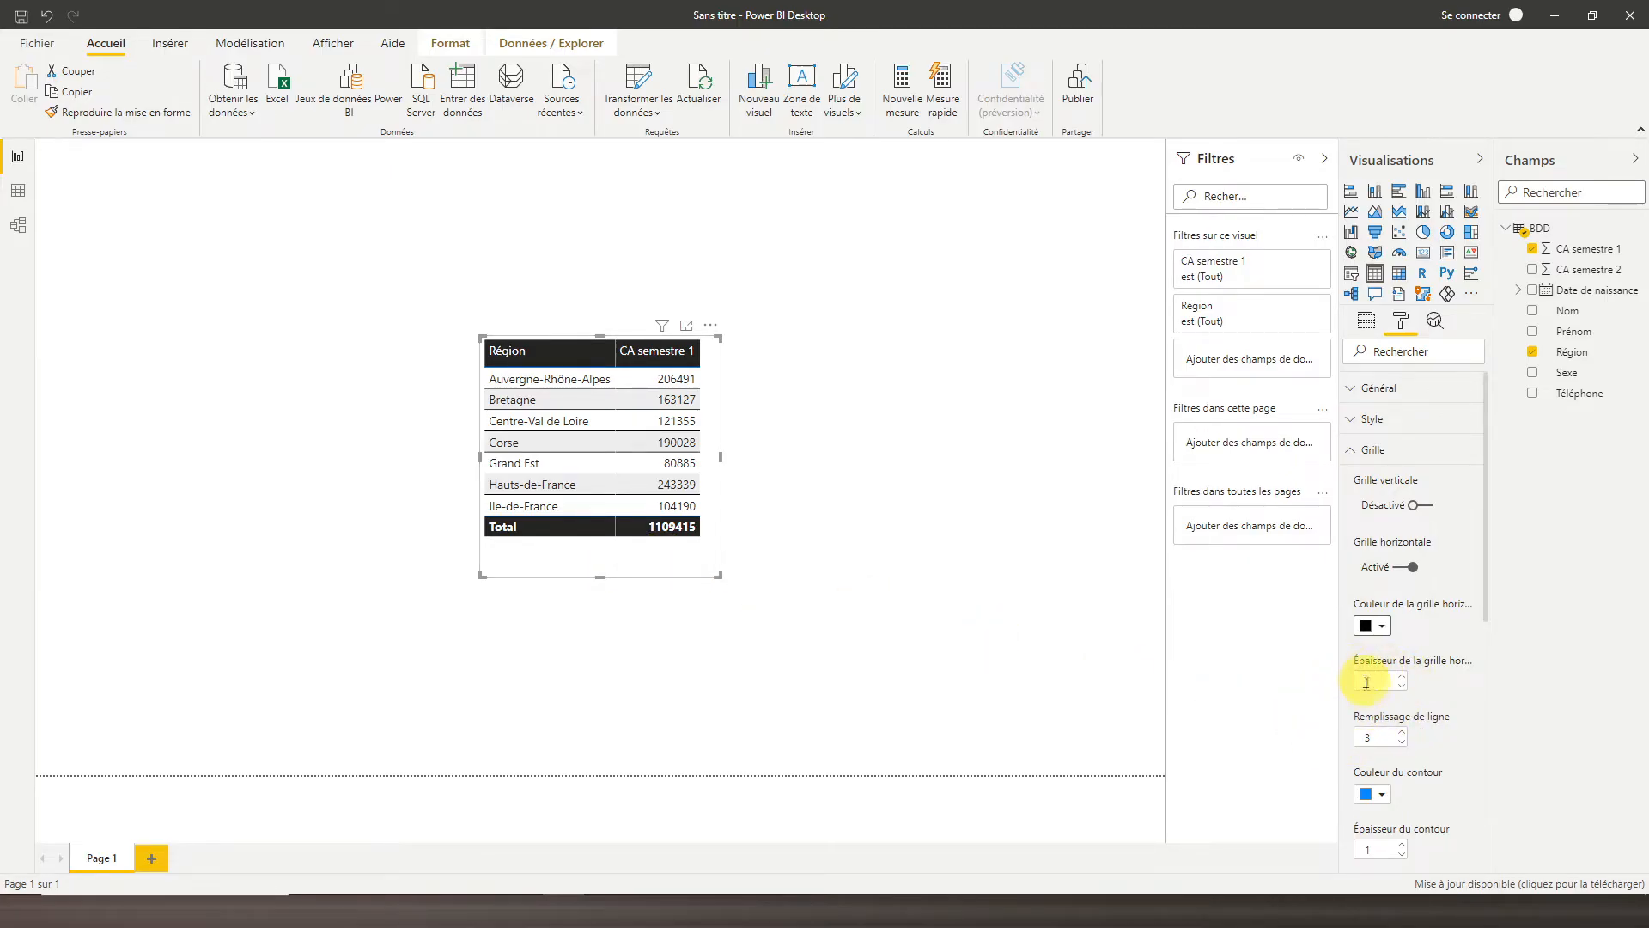
scroll(1364, 743, down, 2)
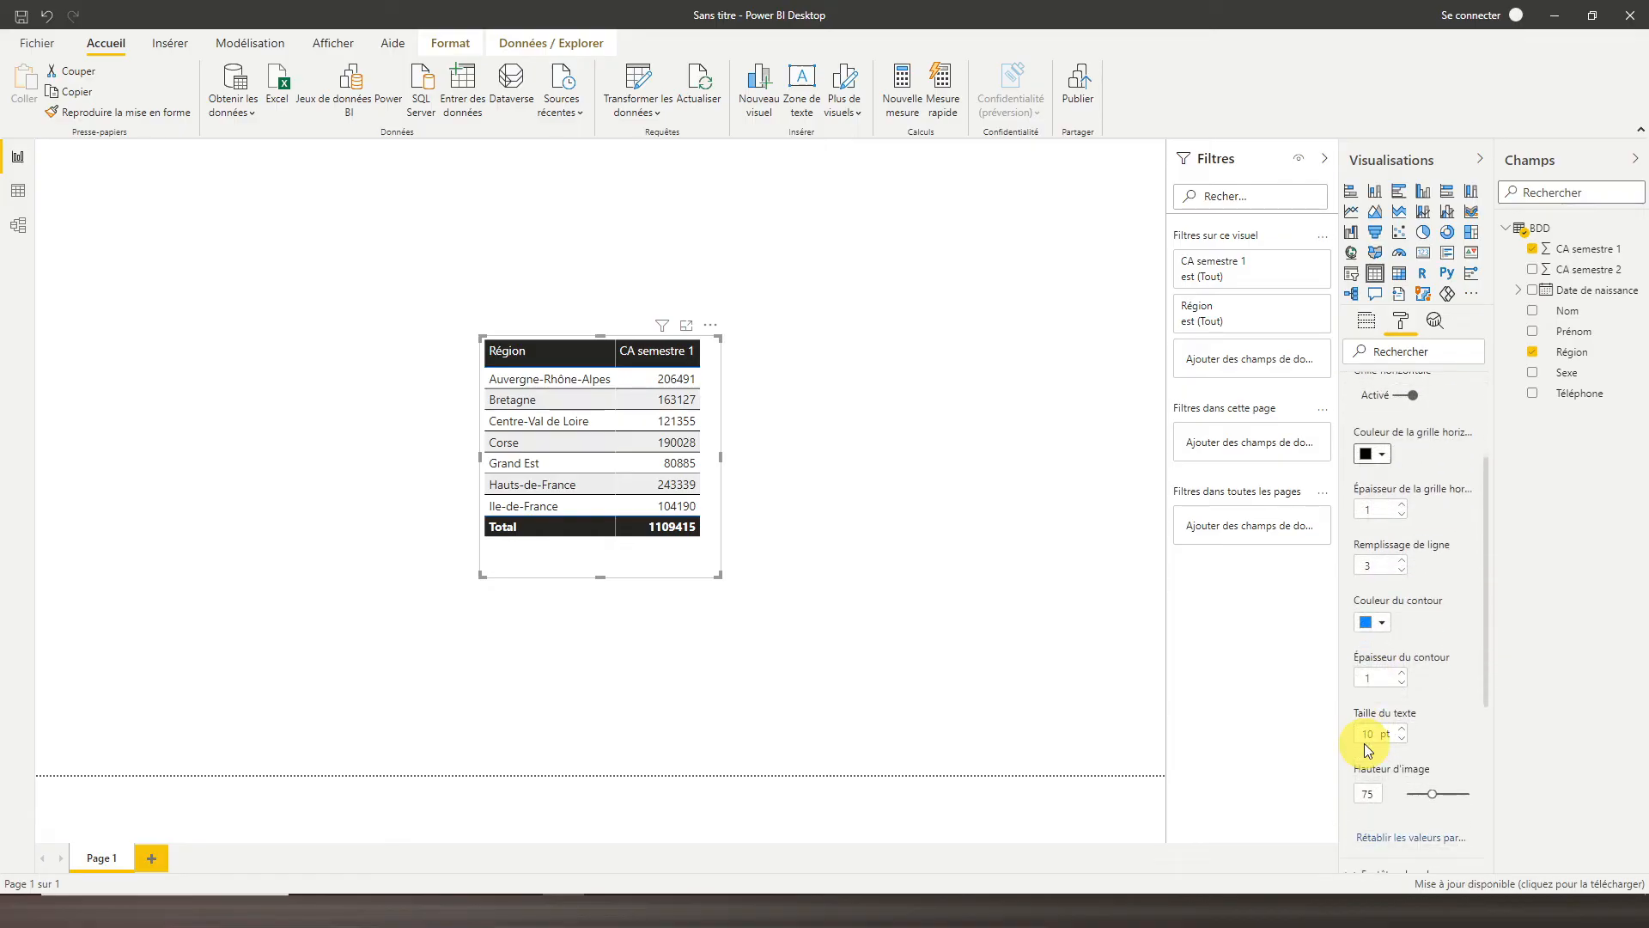
click(1383, 620)
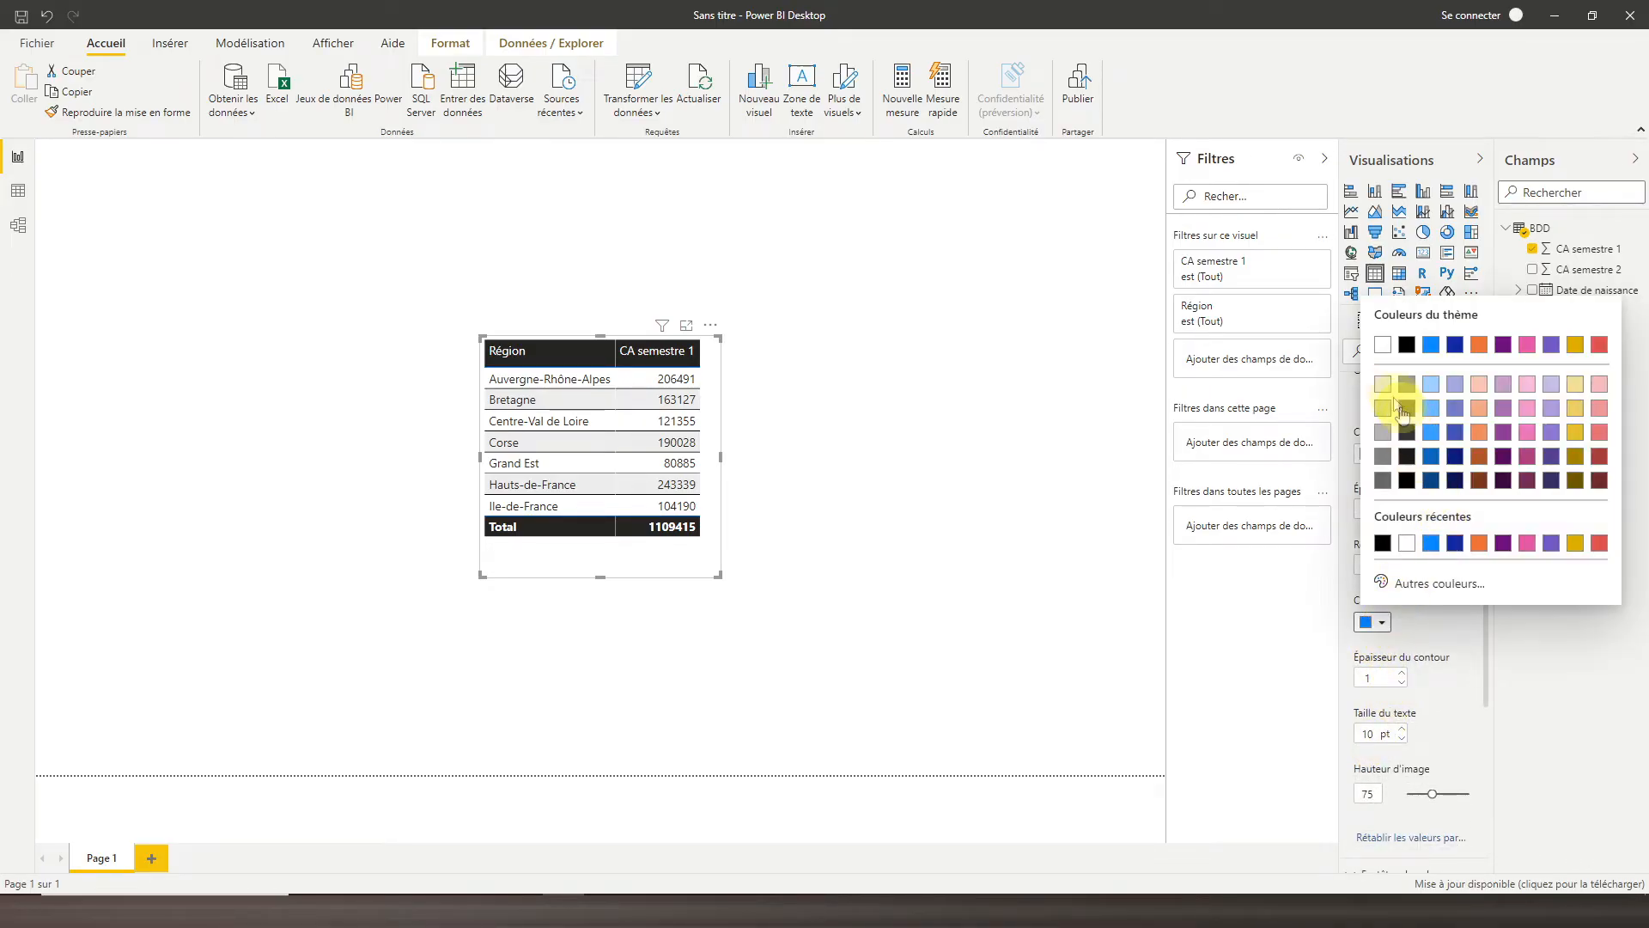
click(1383, 345)
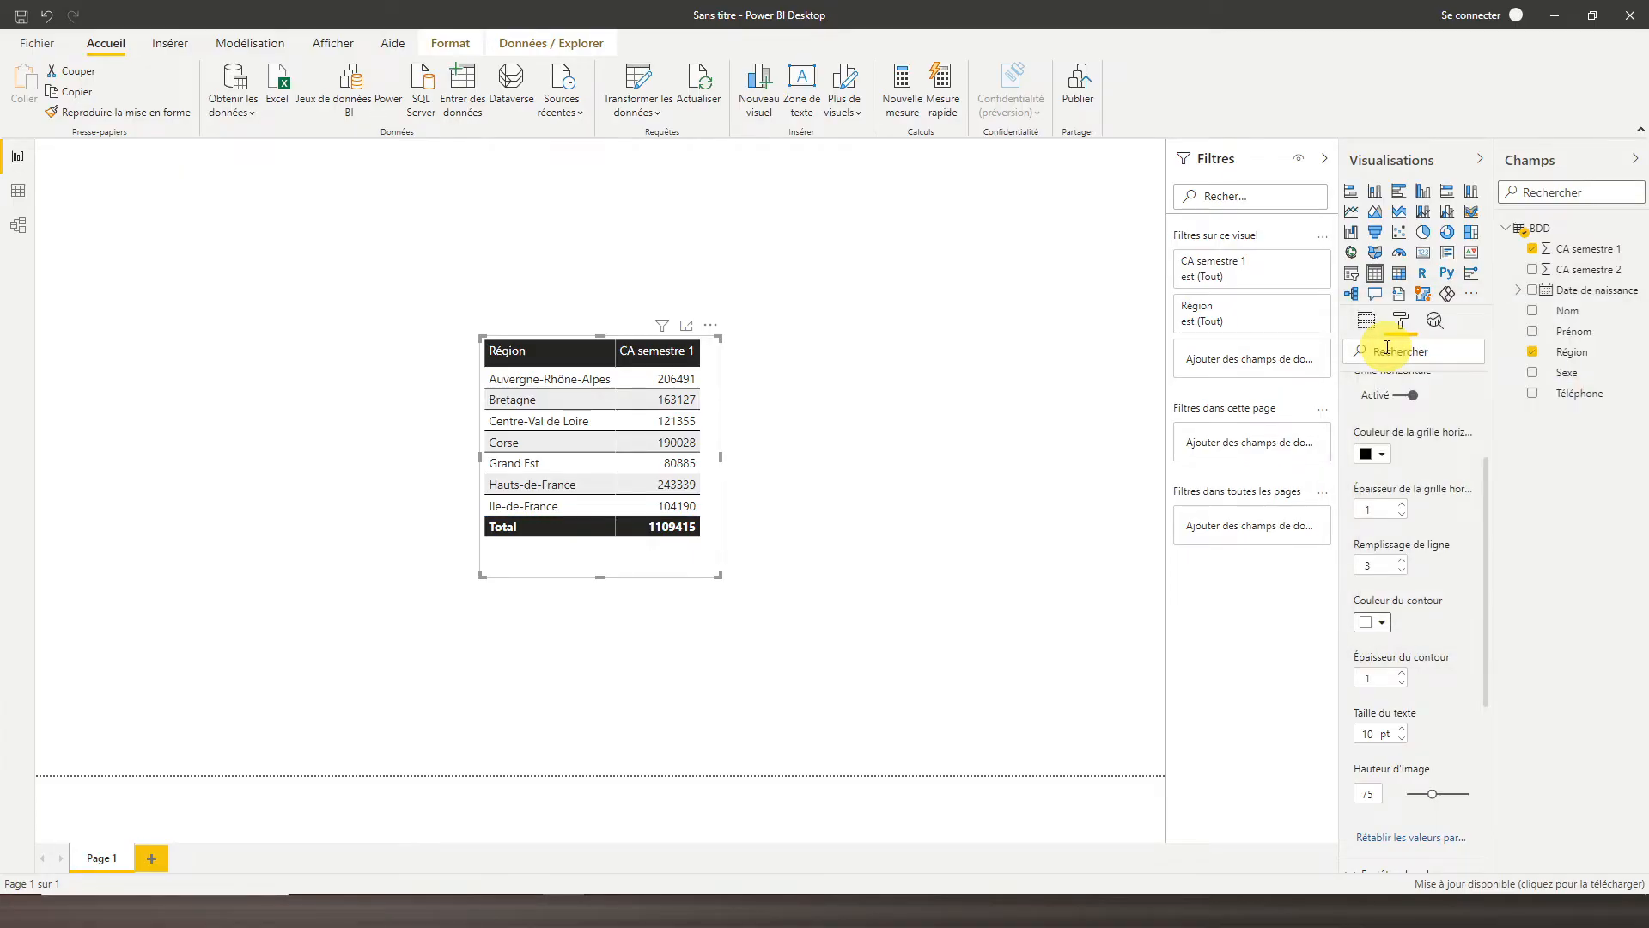
Increase the table's text size to 11 pt in the grid formatting settings
scroll(1403, 661, down, 1)
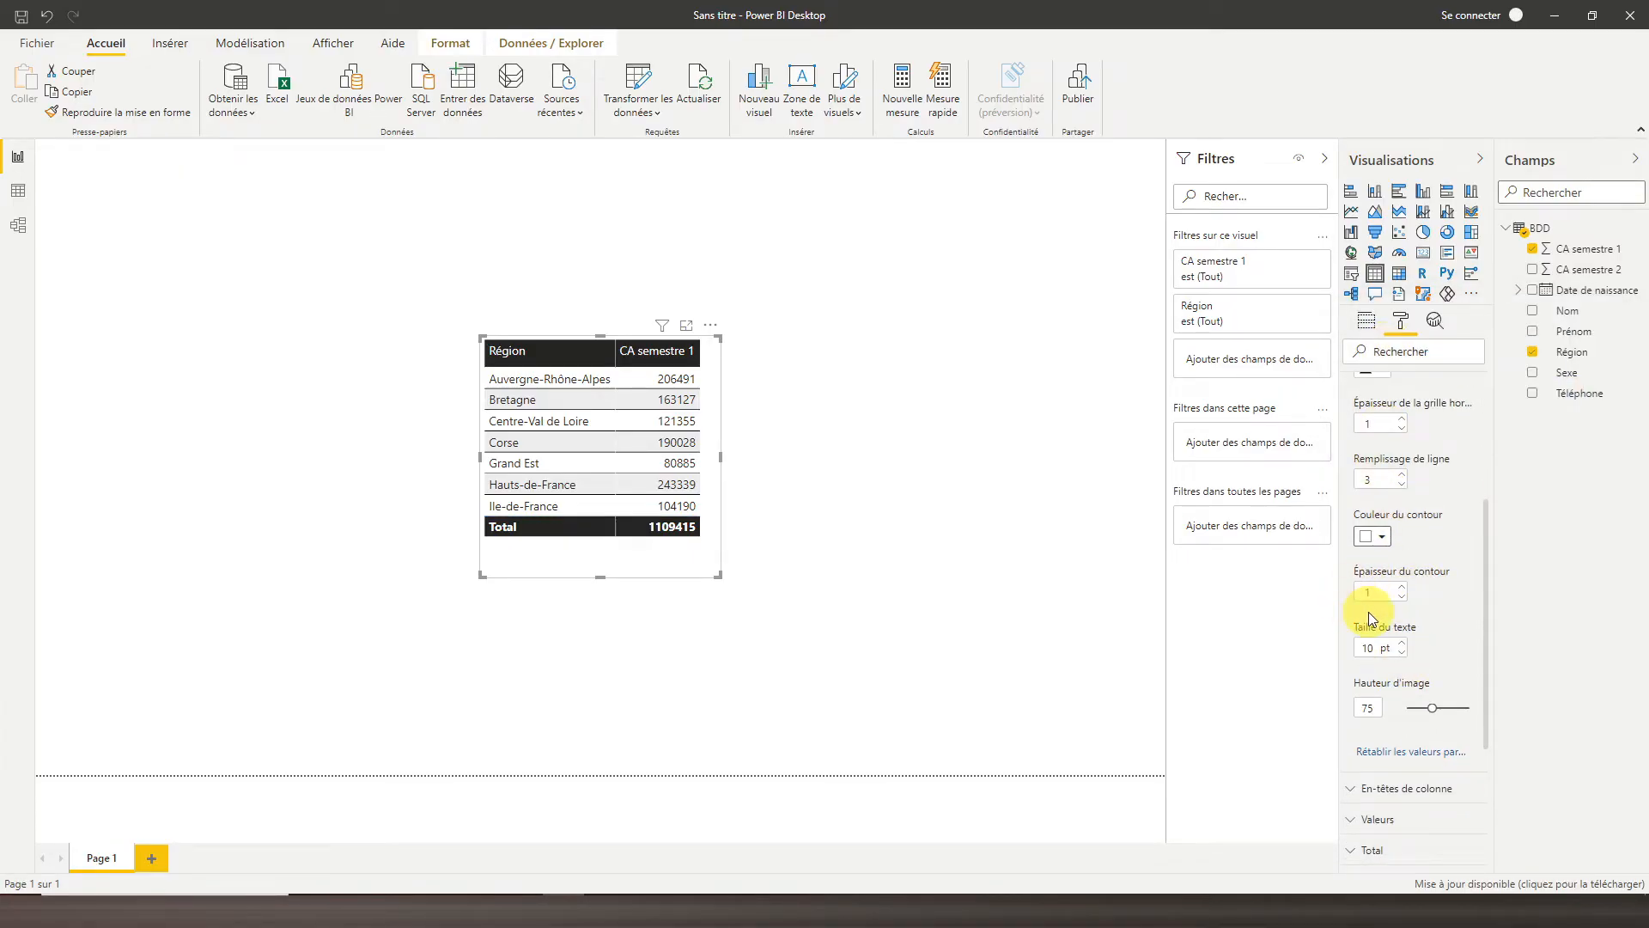
click(1401, 643)
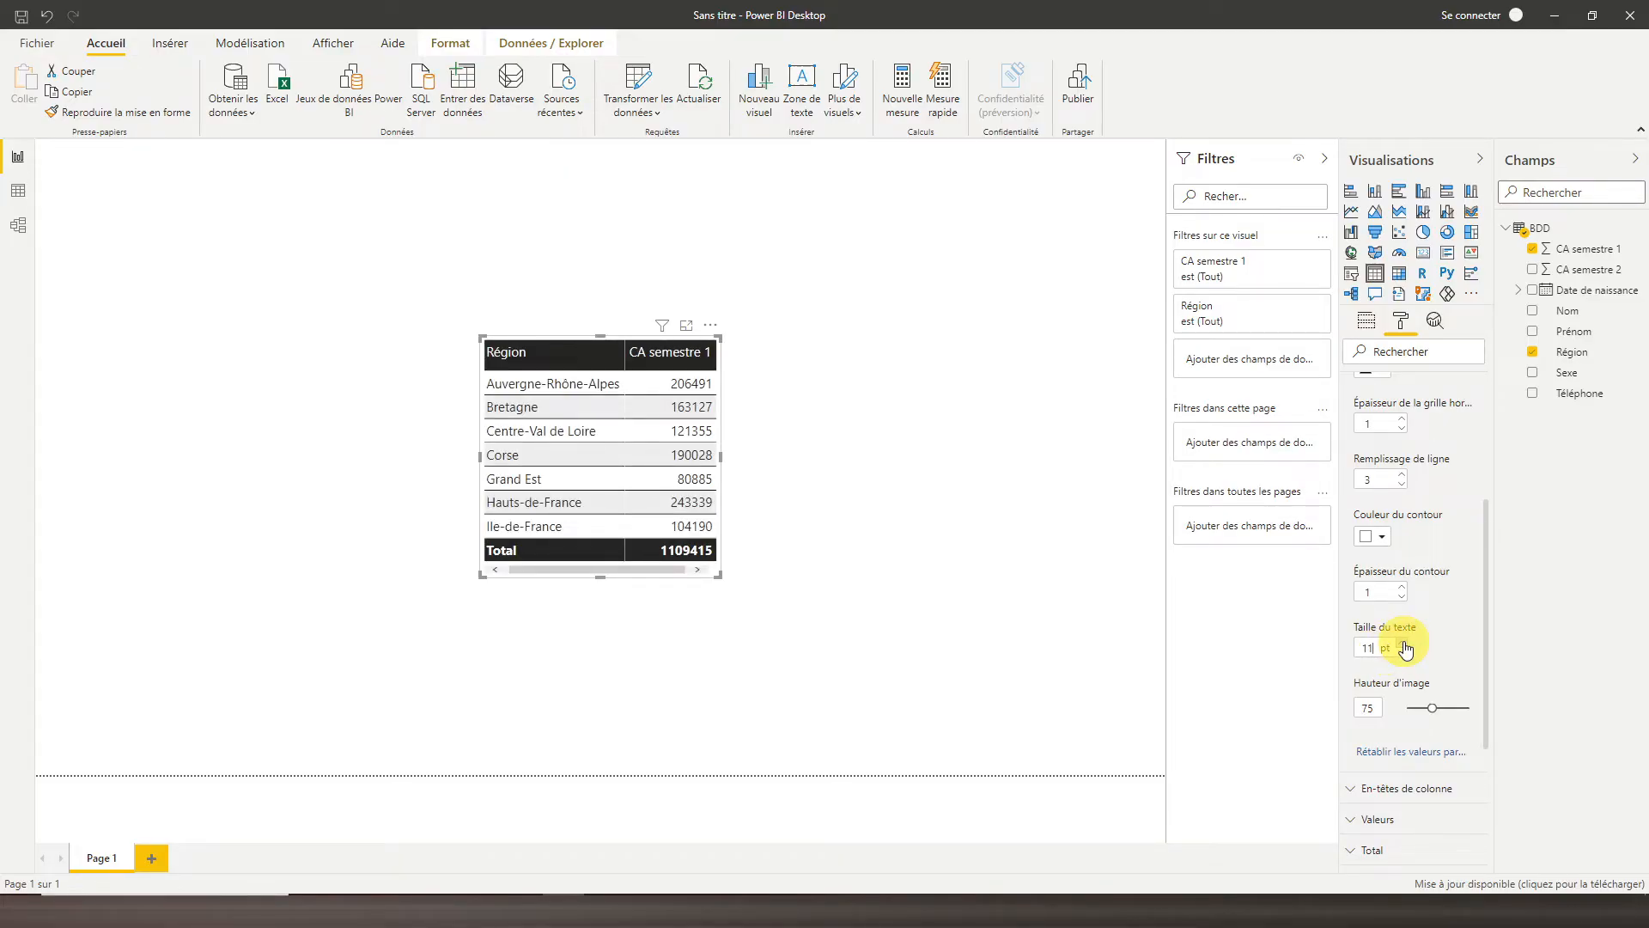
scroll(1405, 648, up, 4)
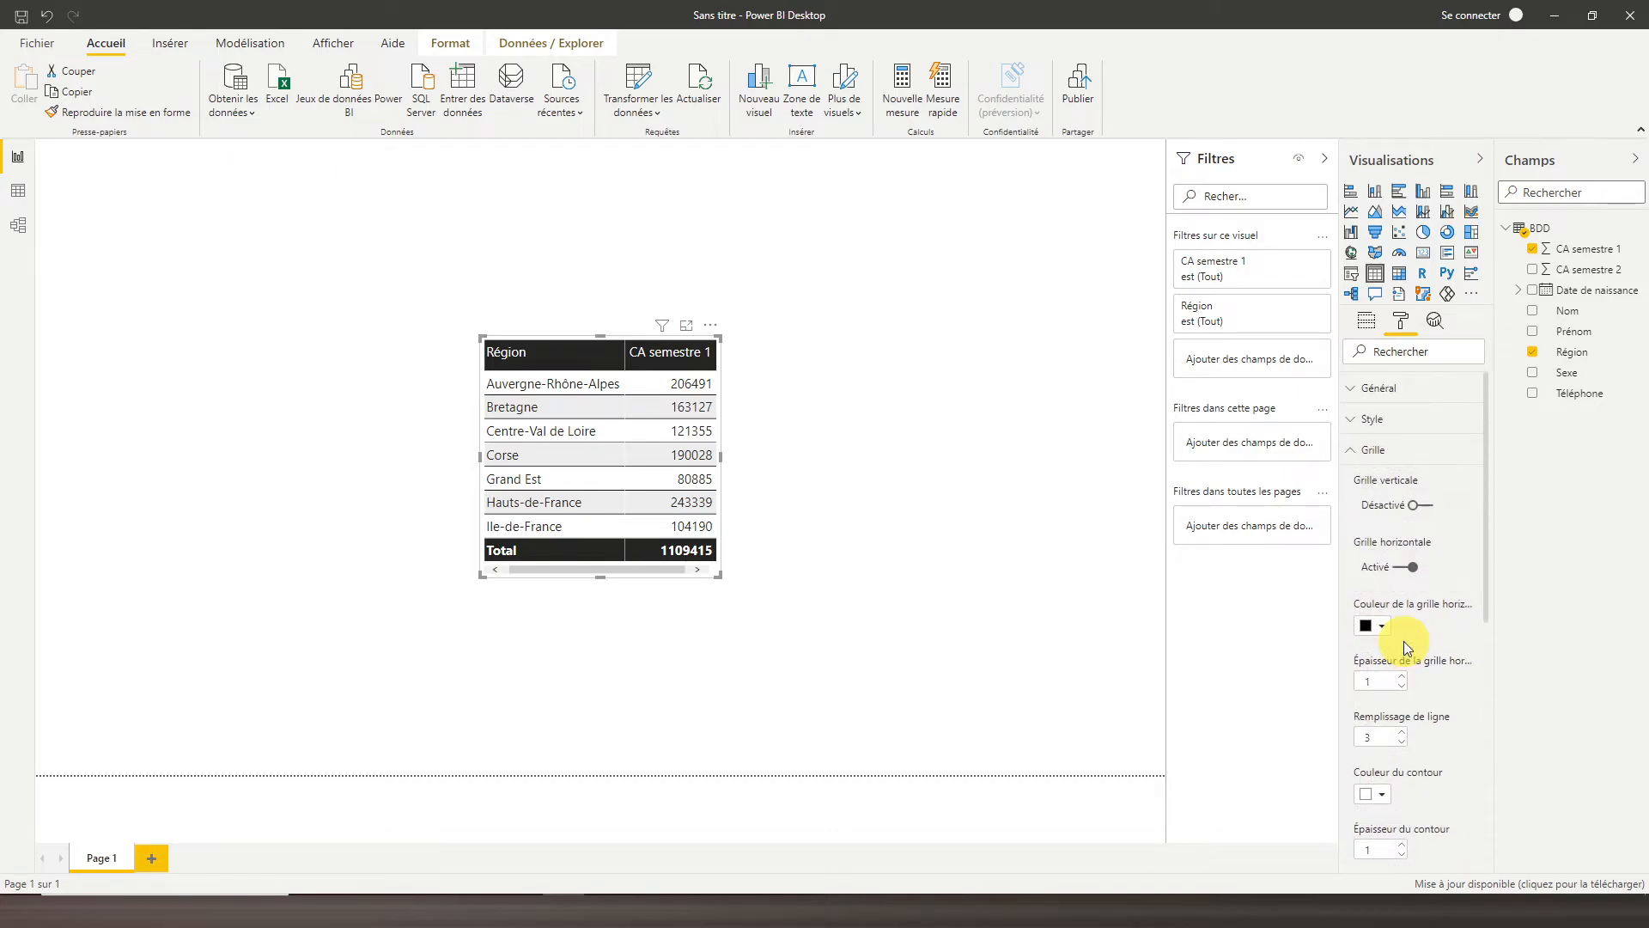
click(1353, 452)
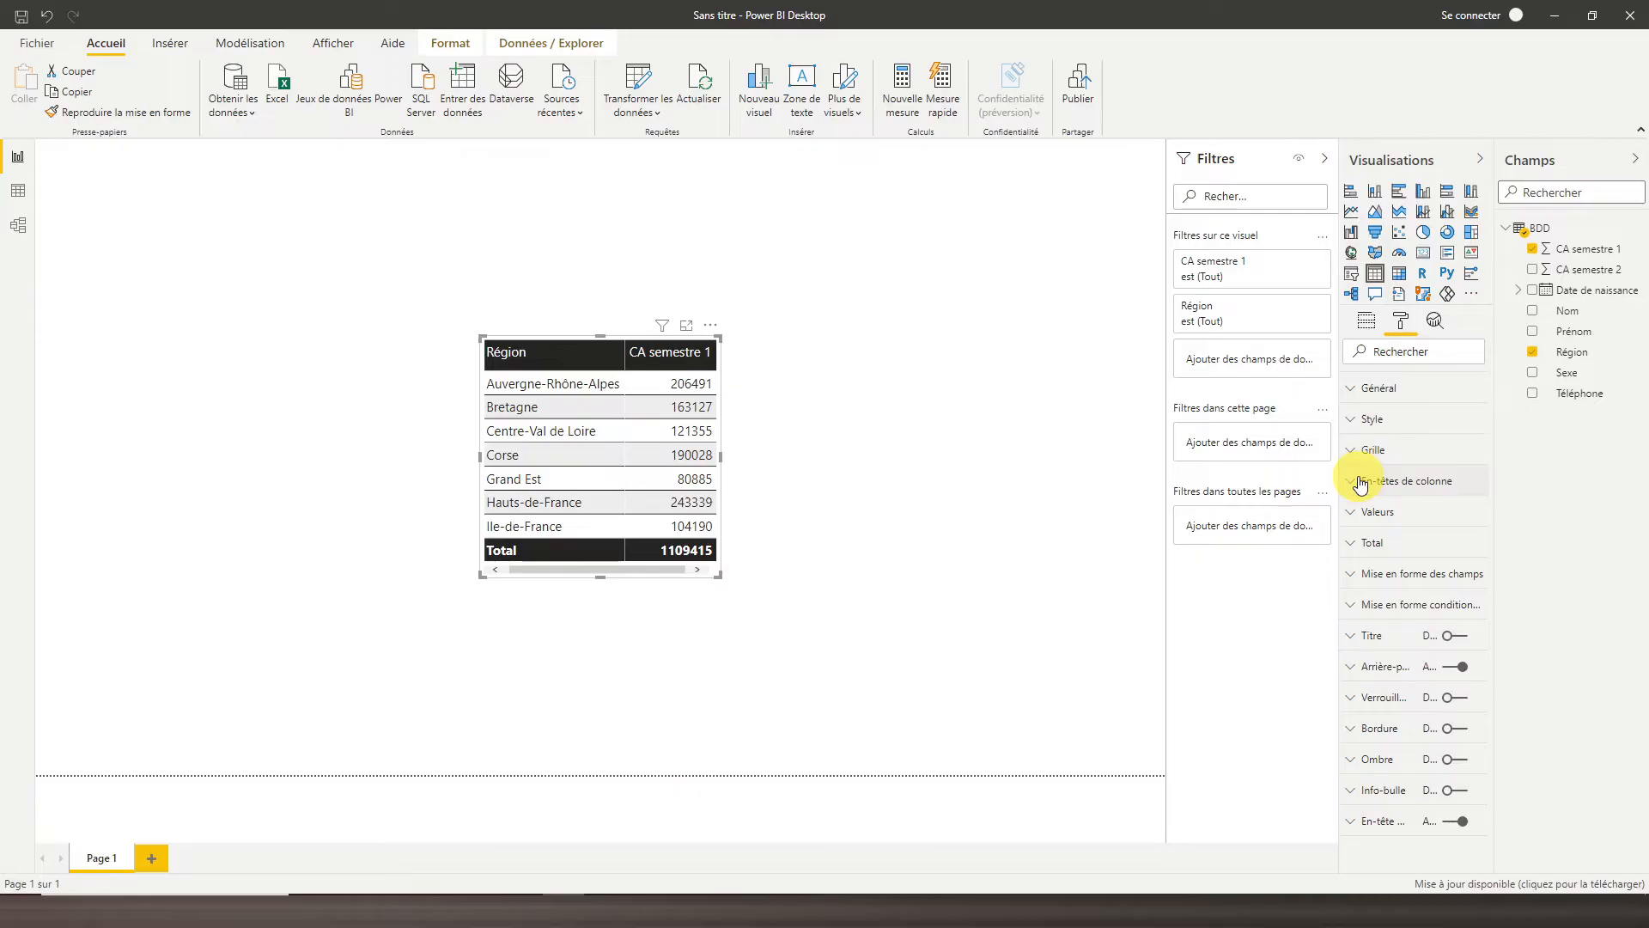
Examine the column header formatting options, including font colour, background colour, outline, font family, text size and alignment
click(1359, 481)
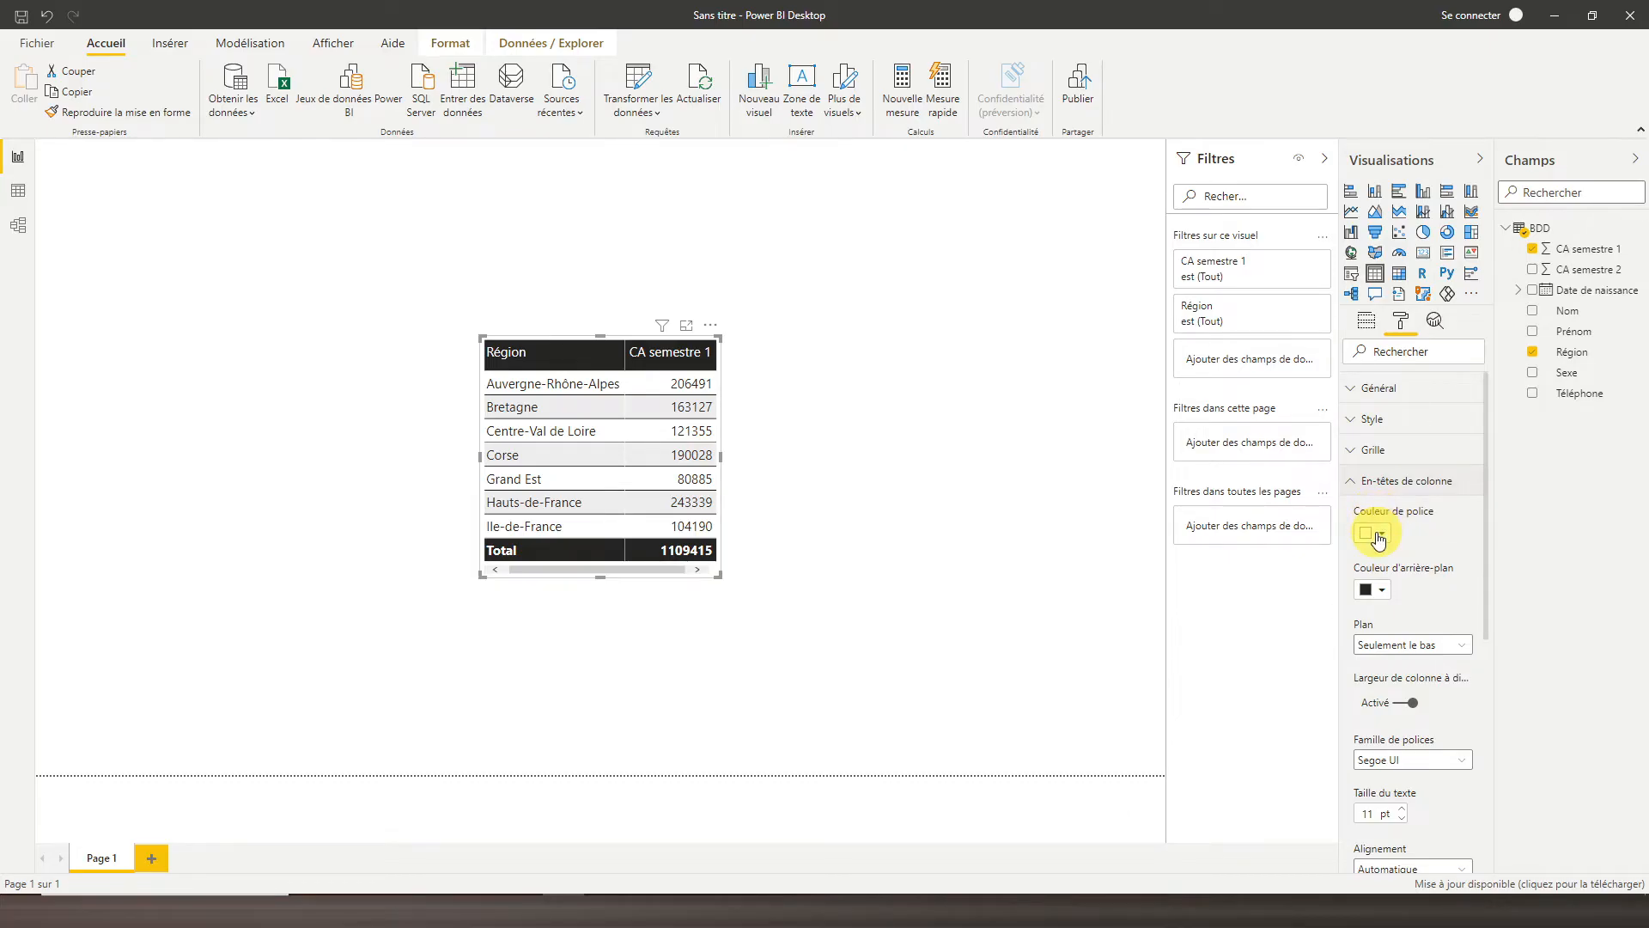
click(1378, 538)
click(1359, 534)
scroll(1387, 567, down, 3)
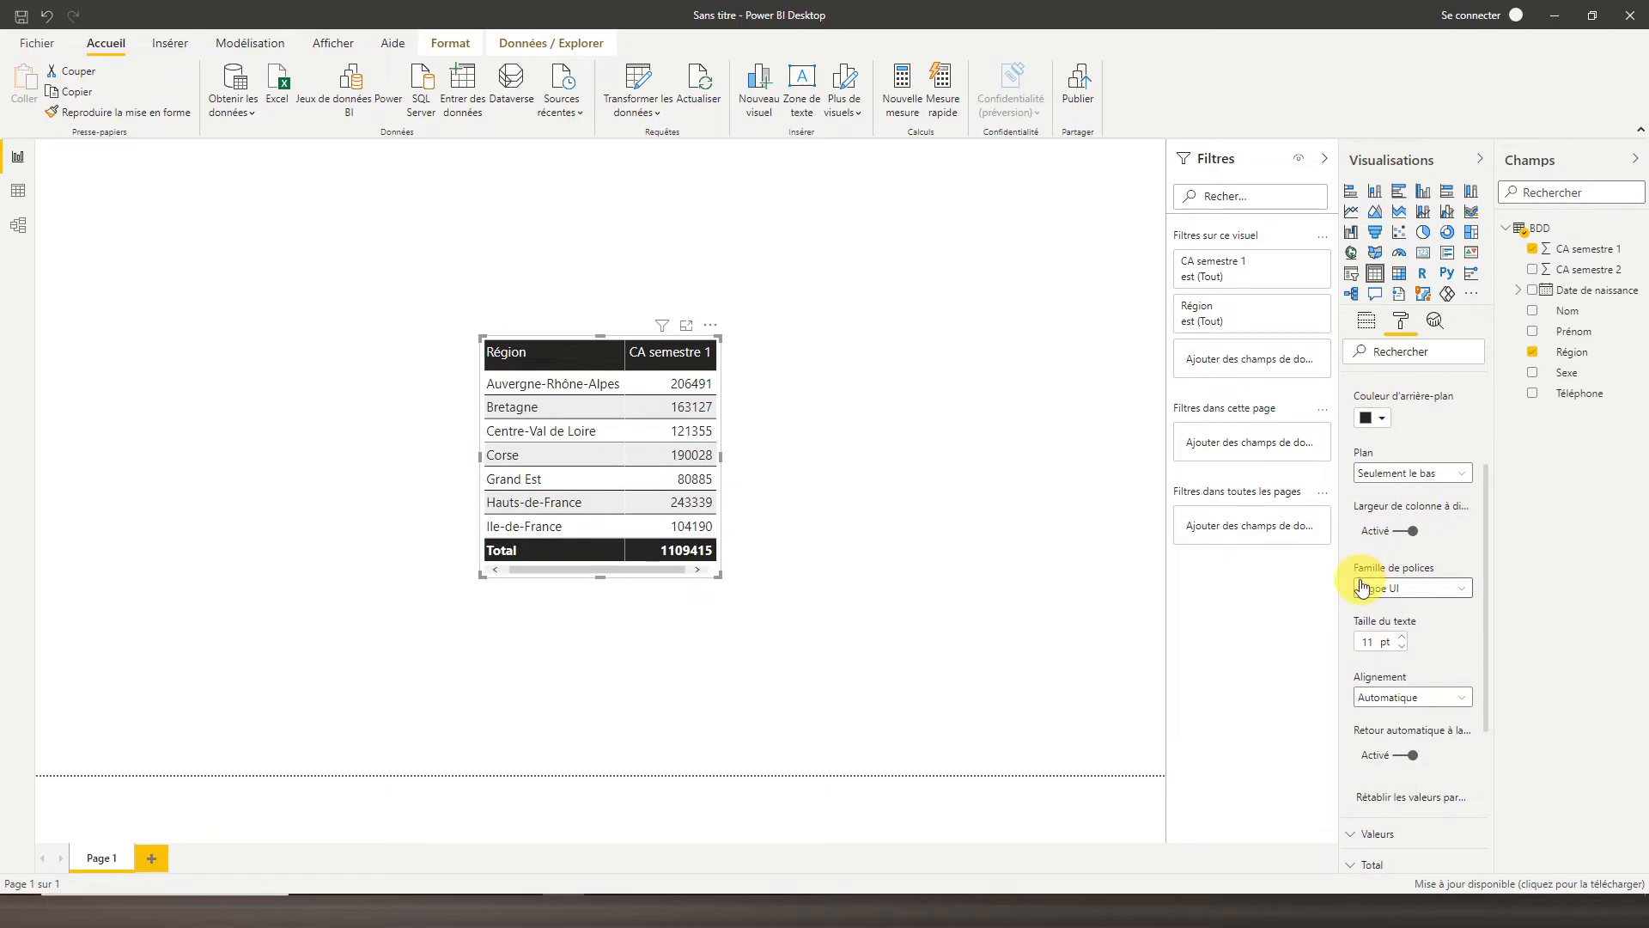
scroll(1364, 587, down, 3)
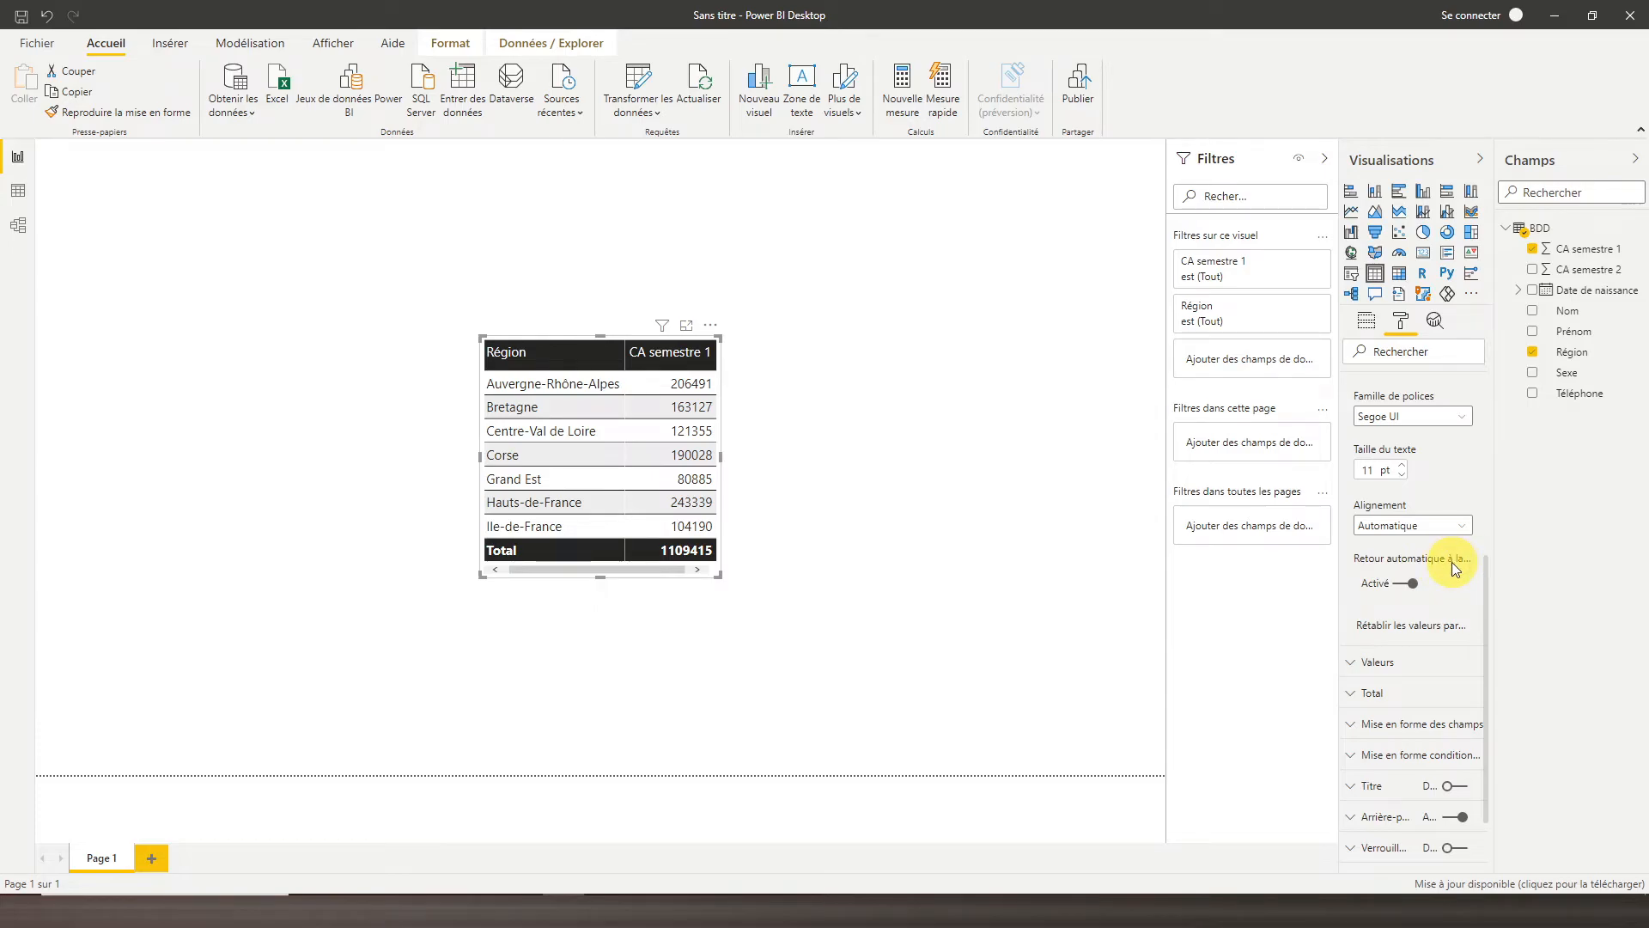
scroll(1388, 584, up, 3)
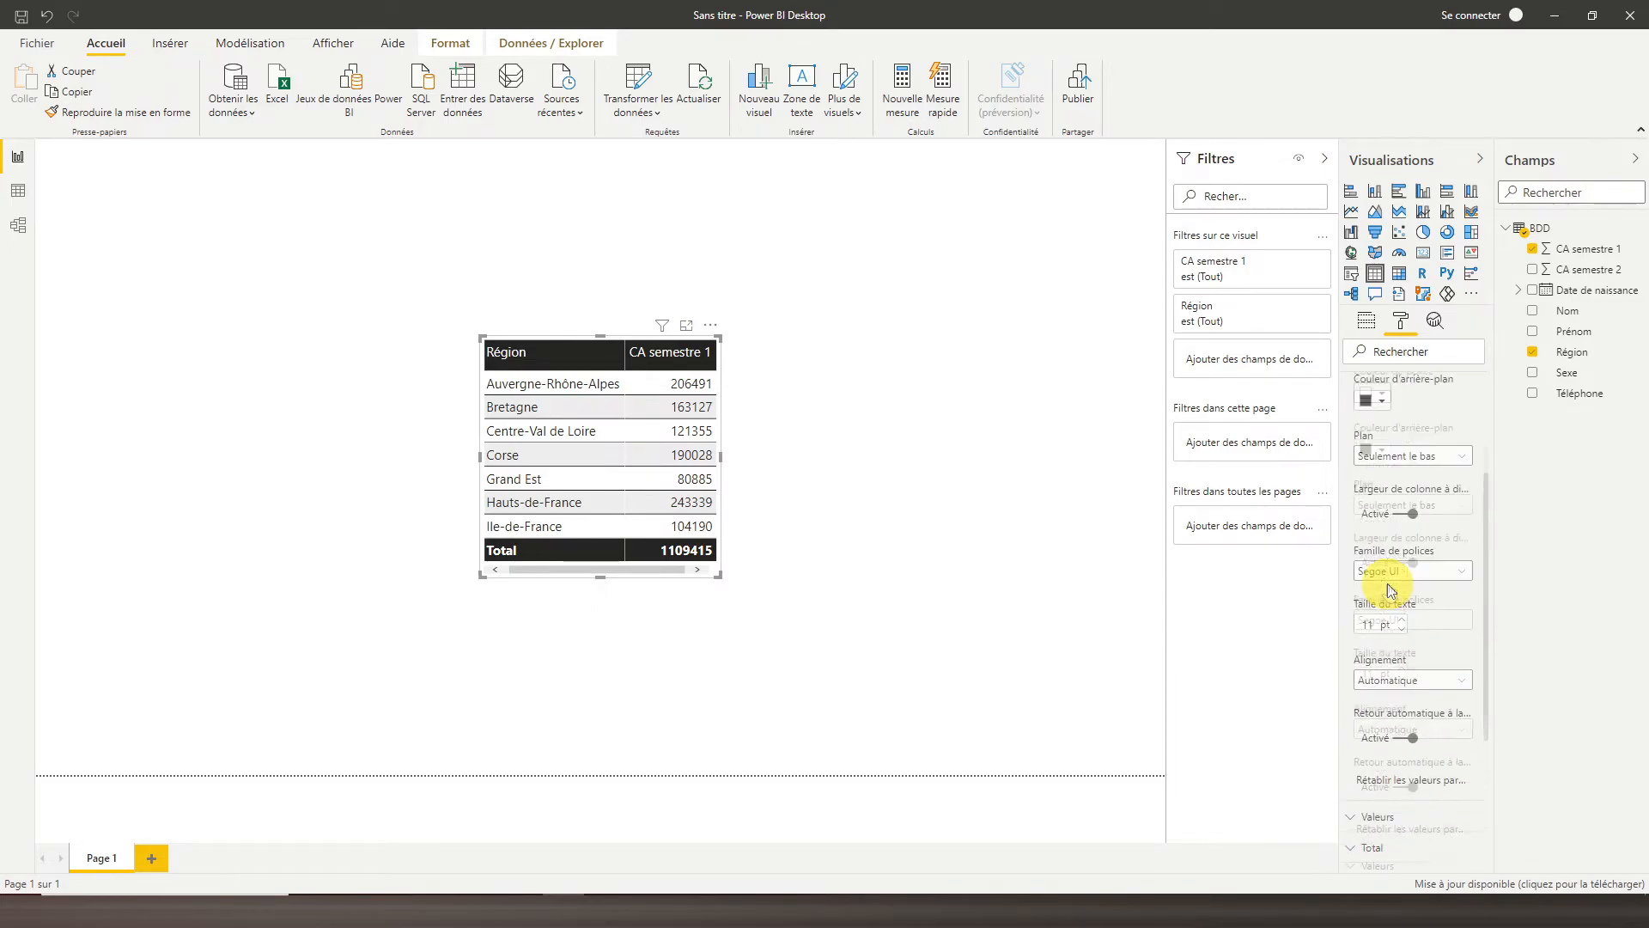
scroll(1388, 587, up, 3)
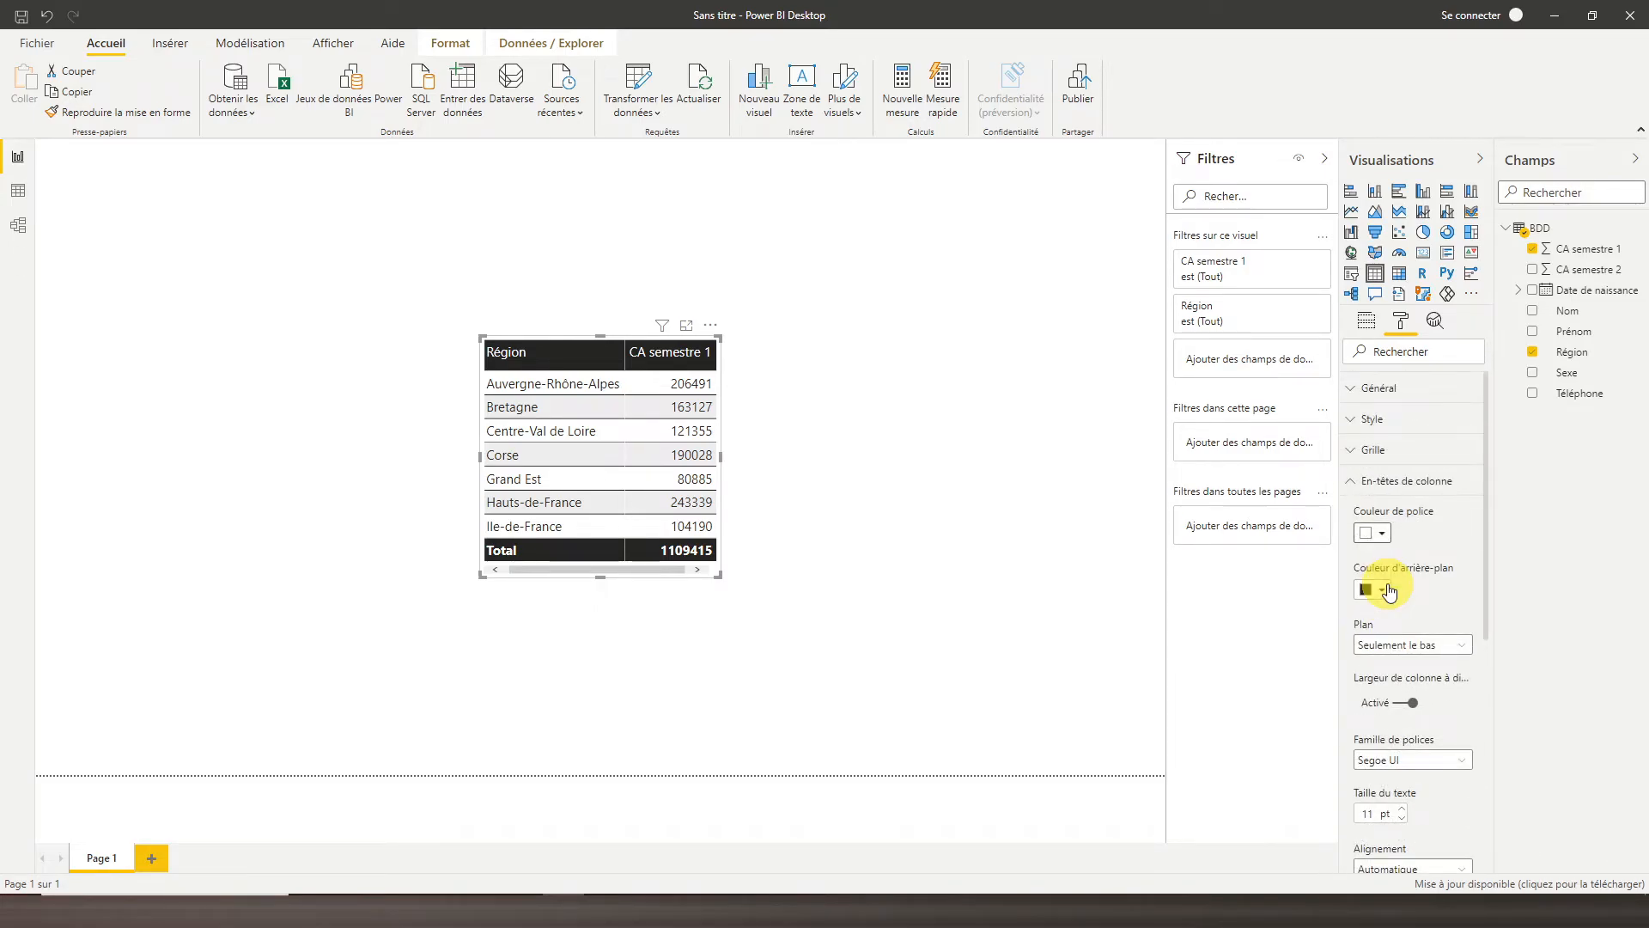
click(1355, 488)
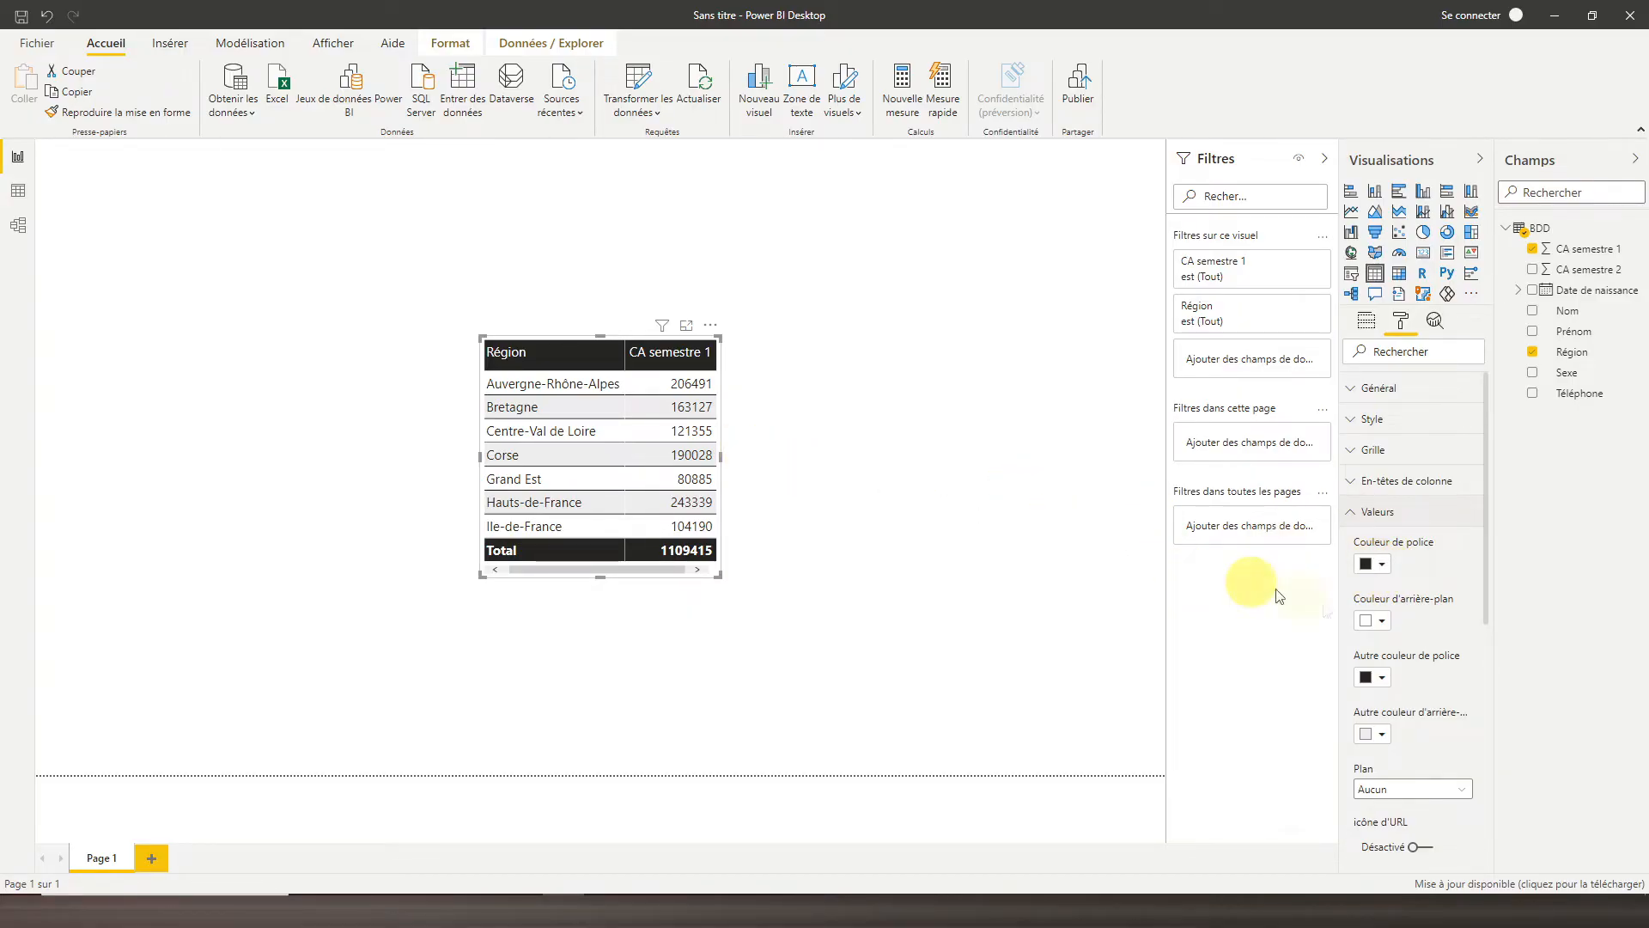
Examine the table's values formatting options, including font and background colours, outline, text wrapping, font family and text size
scroll(1362, 617, down, 1)
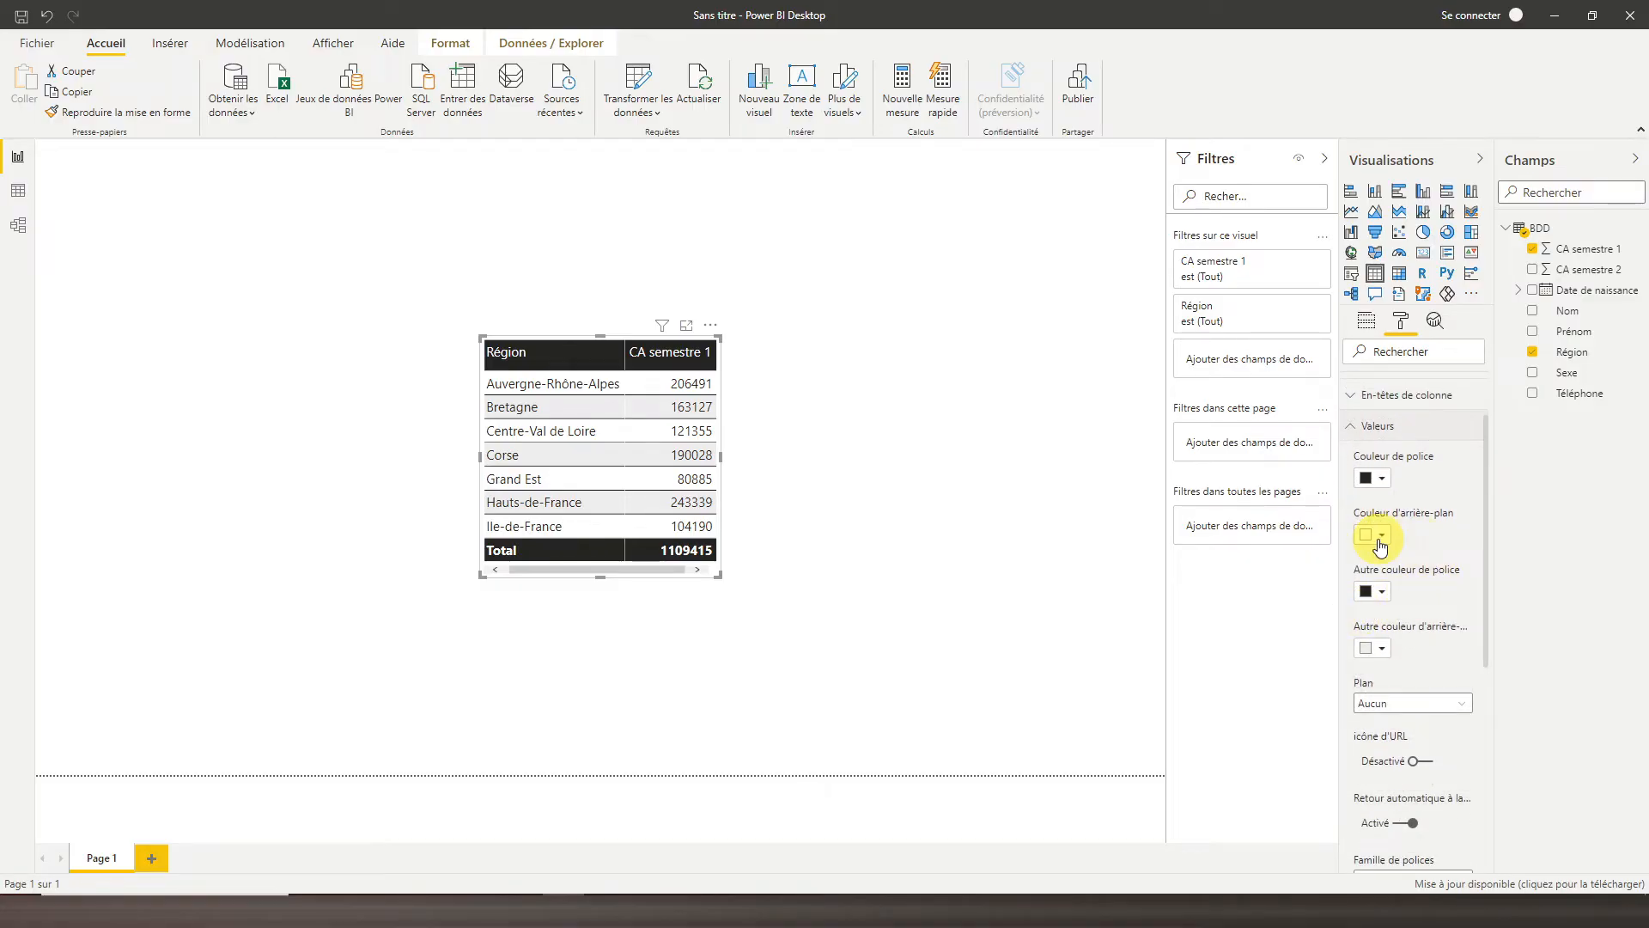
scroll(1385, 599, down, 2)
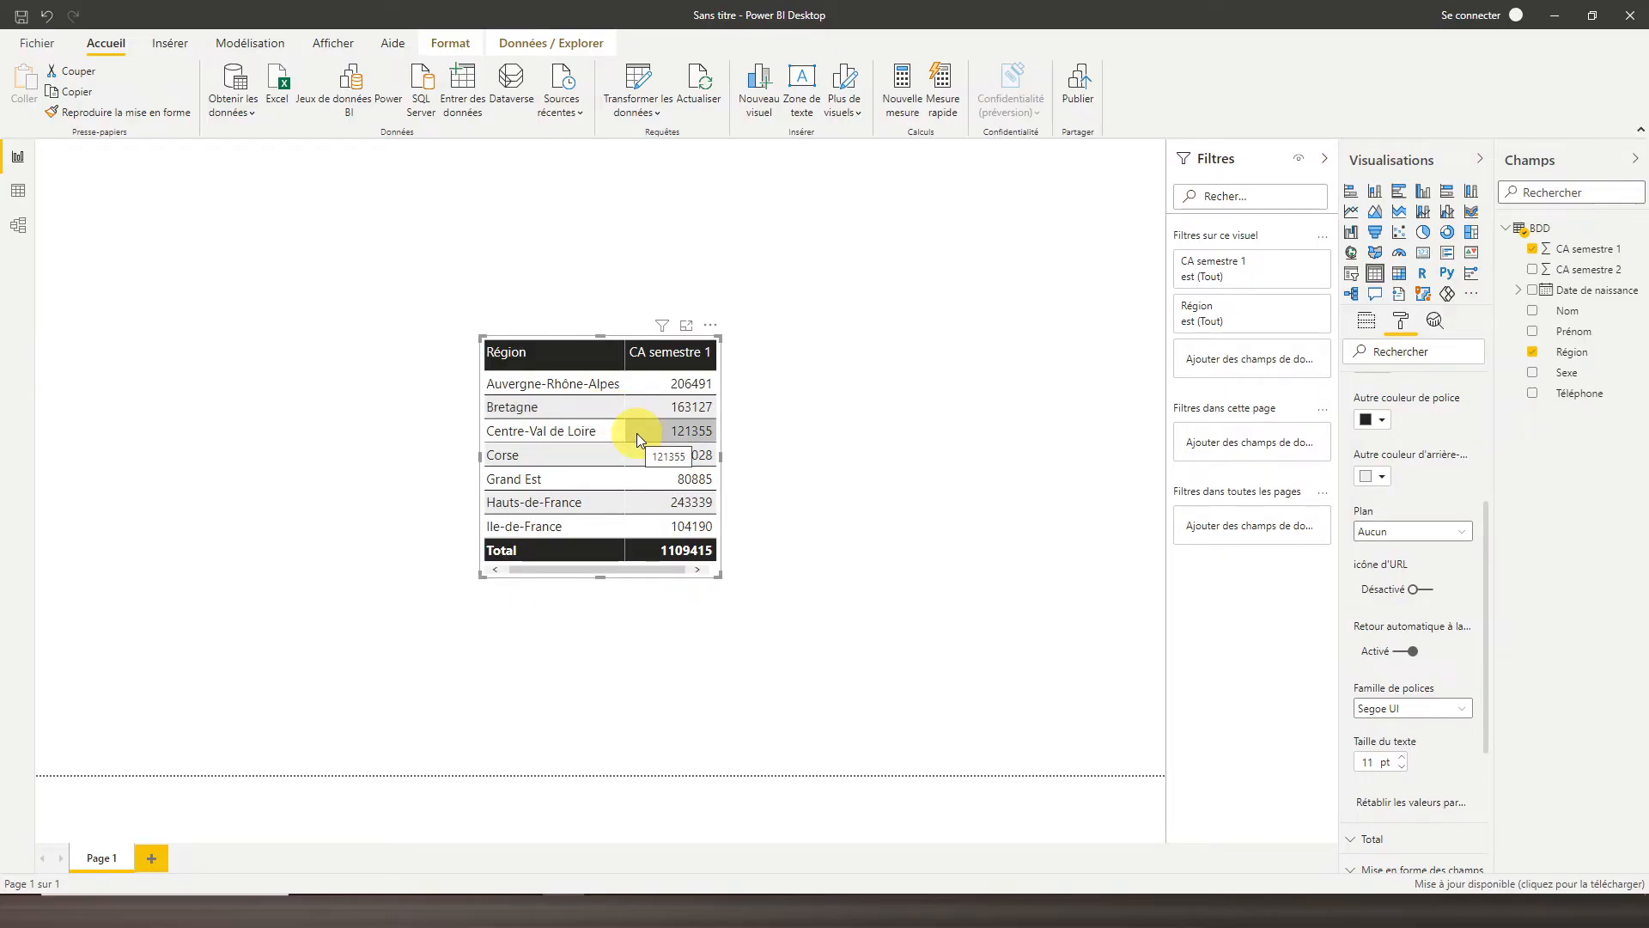
scroll(1357, 569, down, 2)
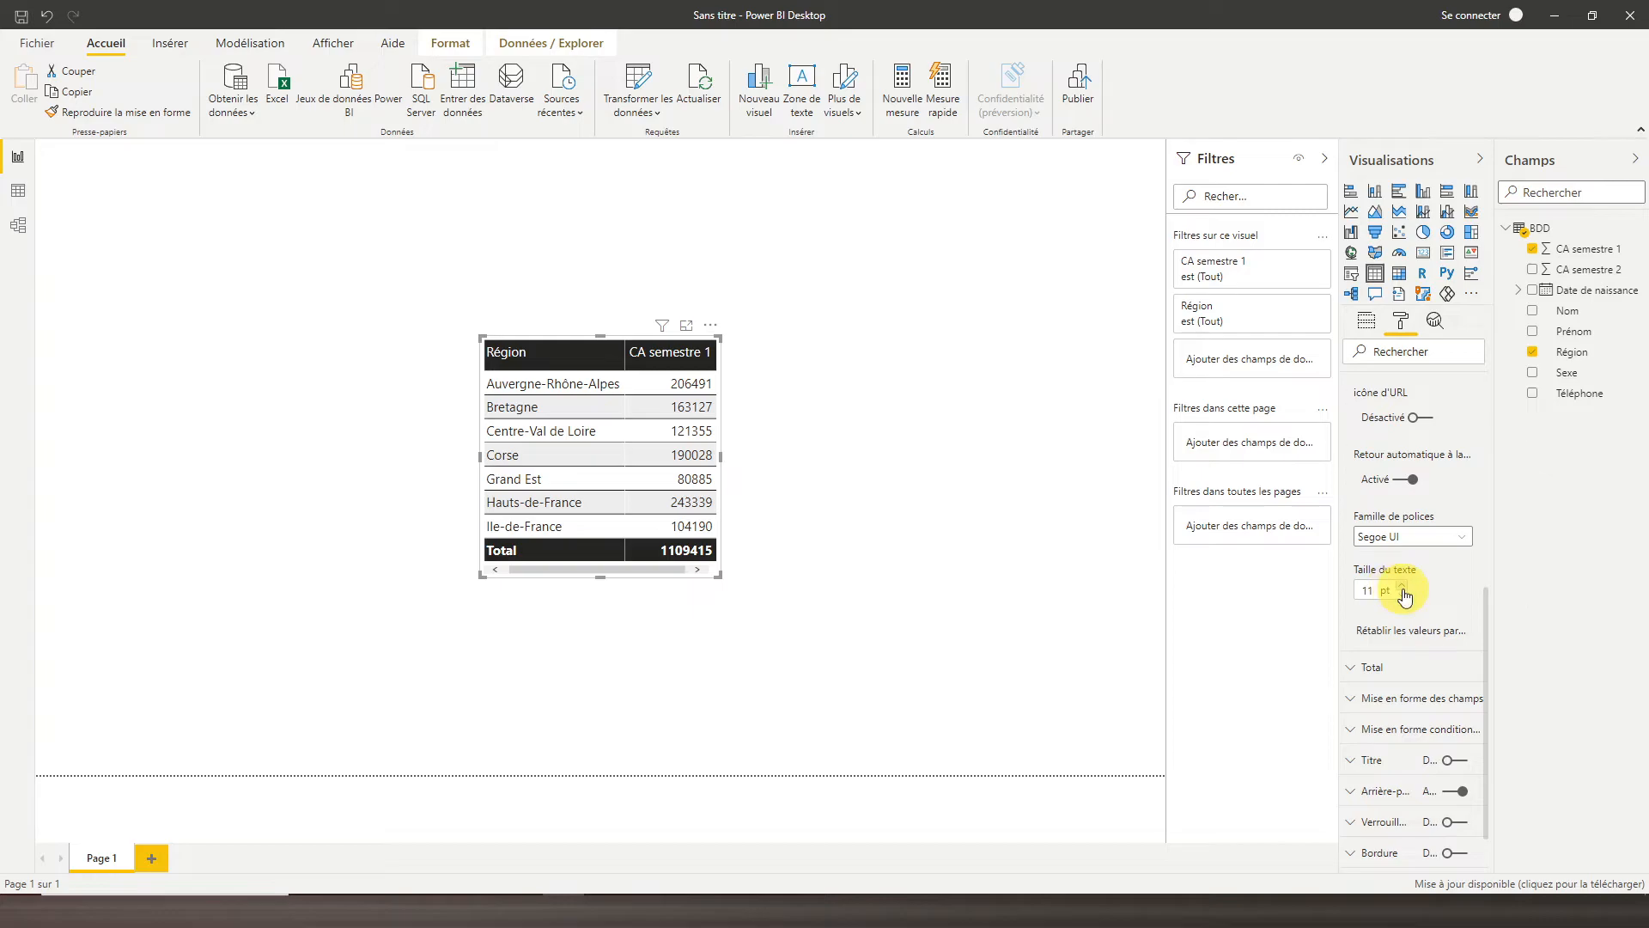
scroll(1379, 607, up, 5)
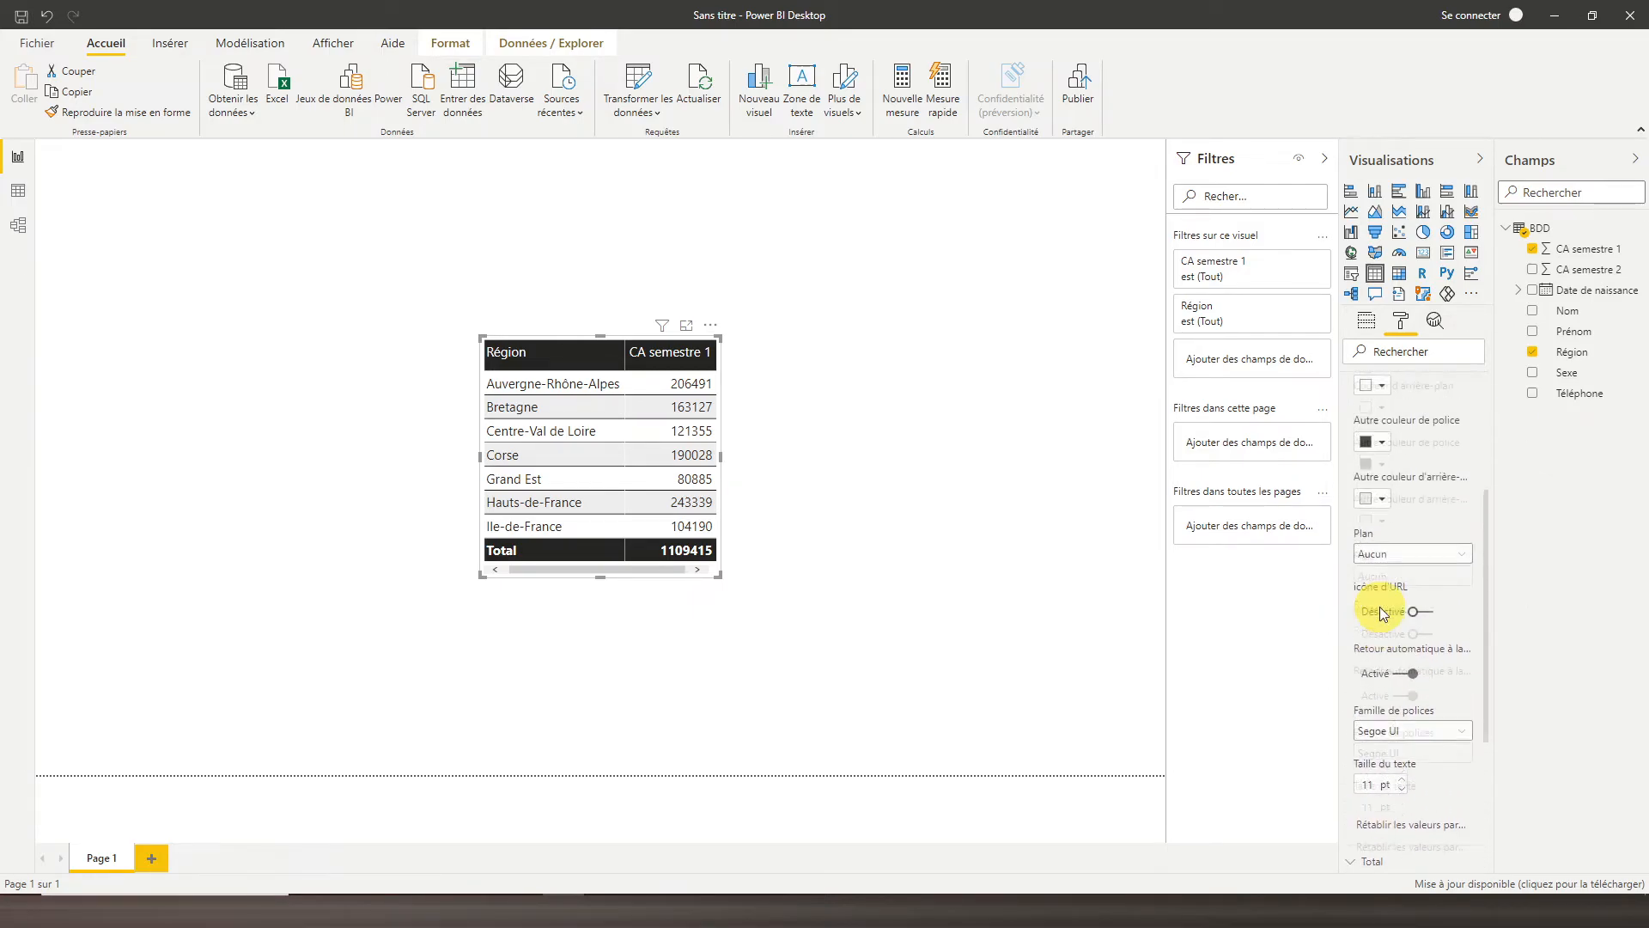
click(1357, 513)
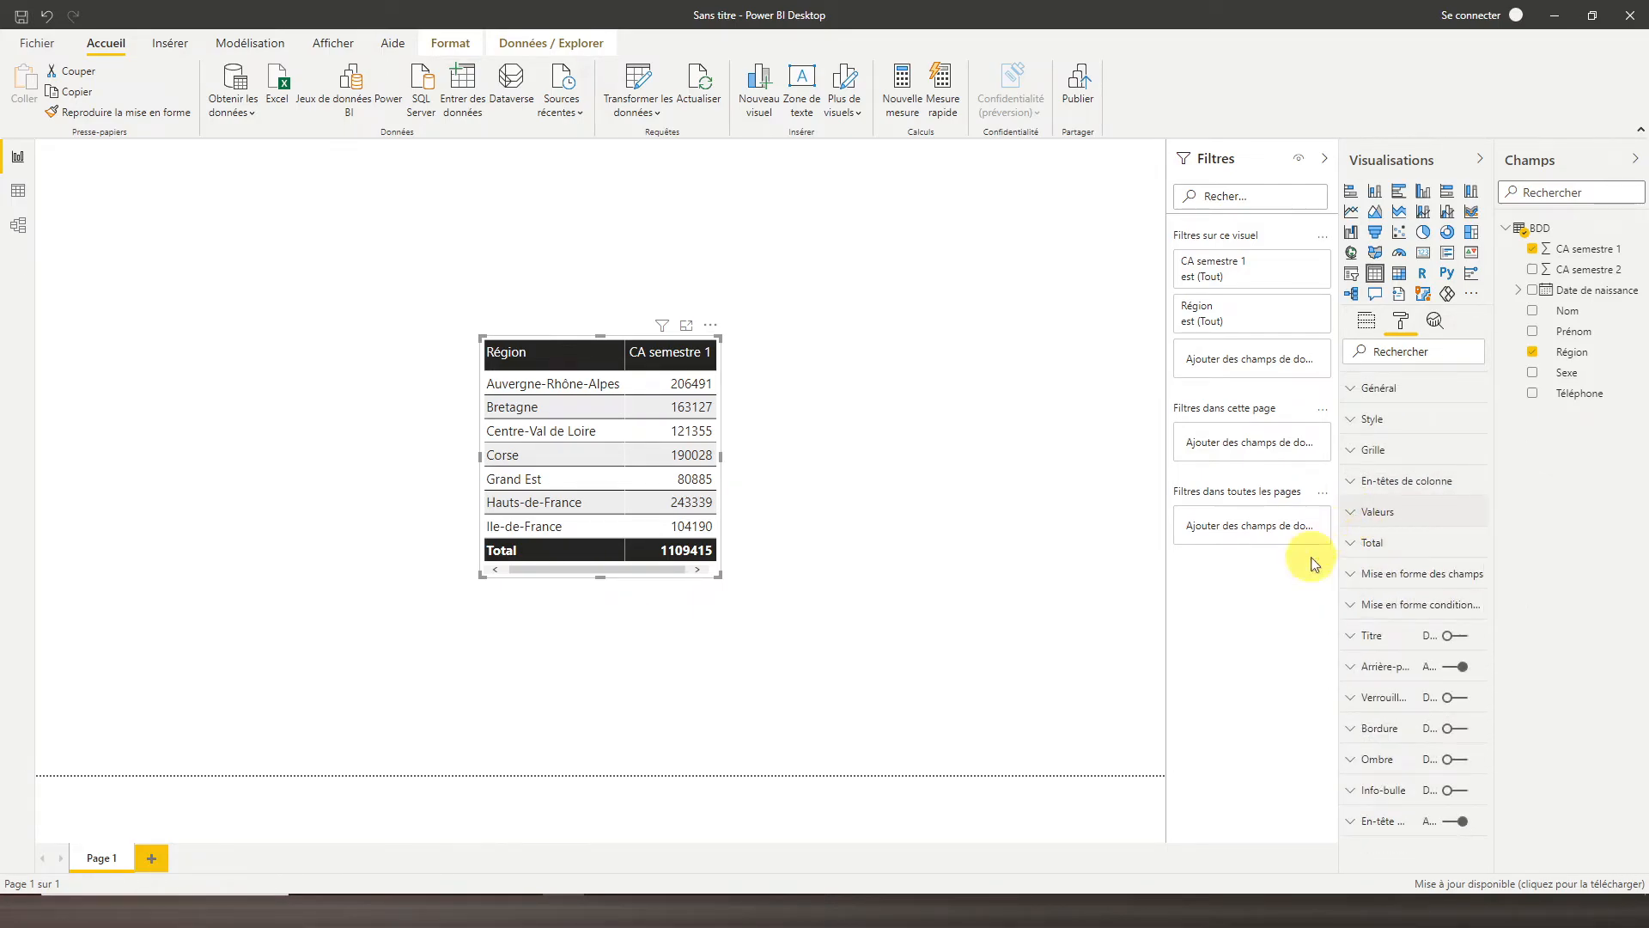
Try switching off the table's totals, and switch them back on
click(1366, 545)
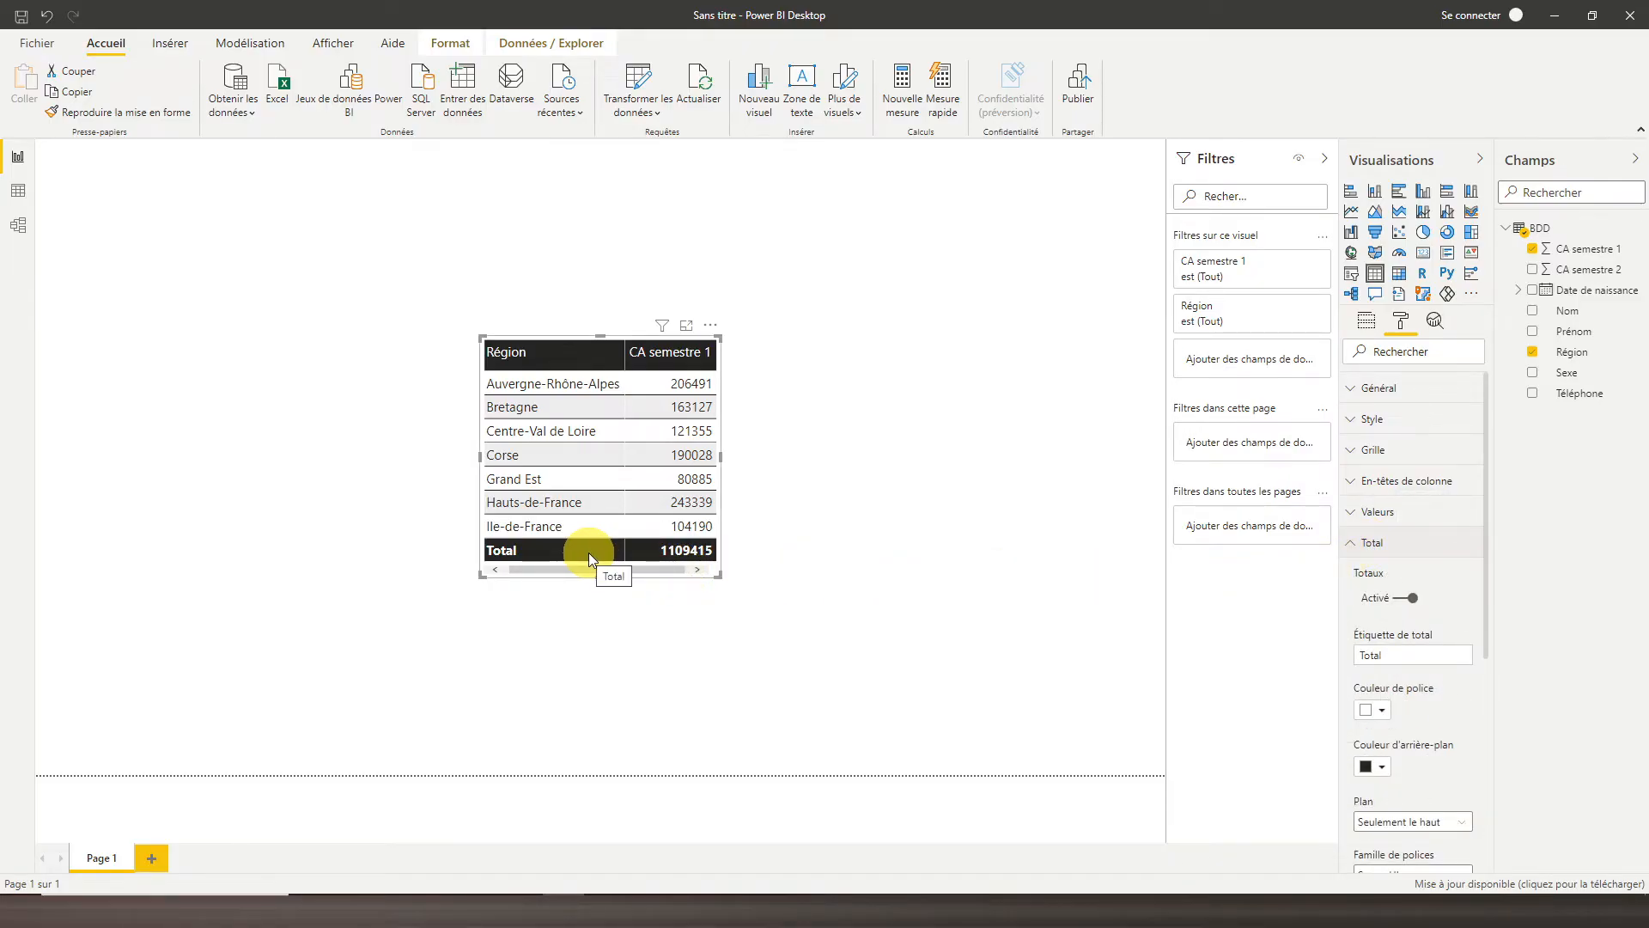
click(1402, 602)
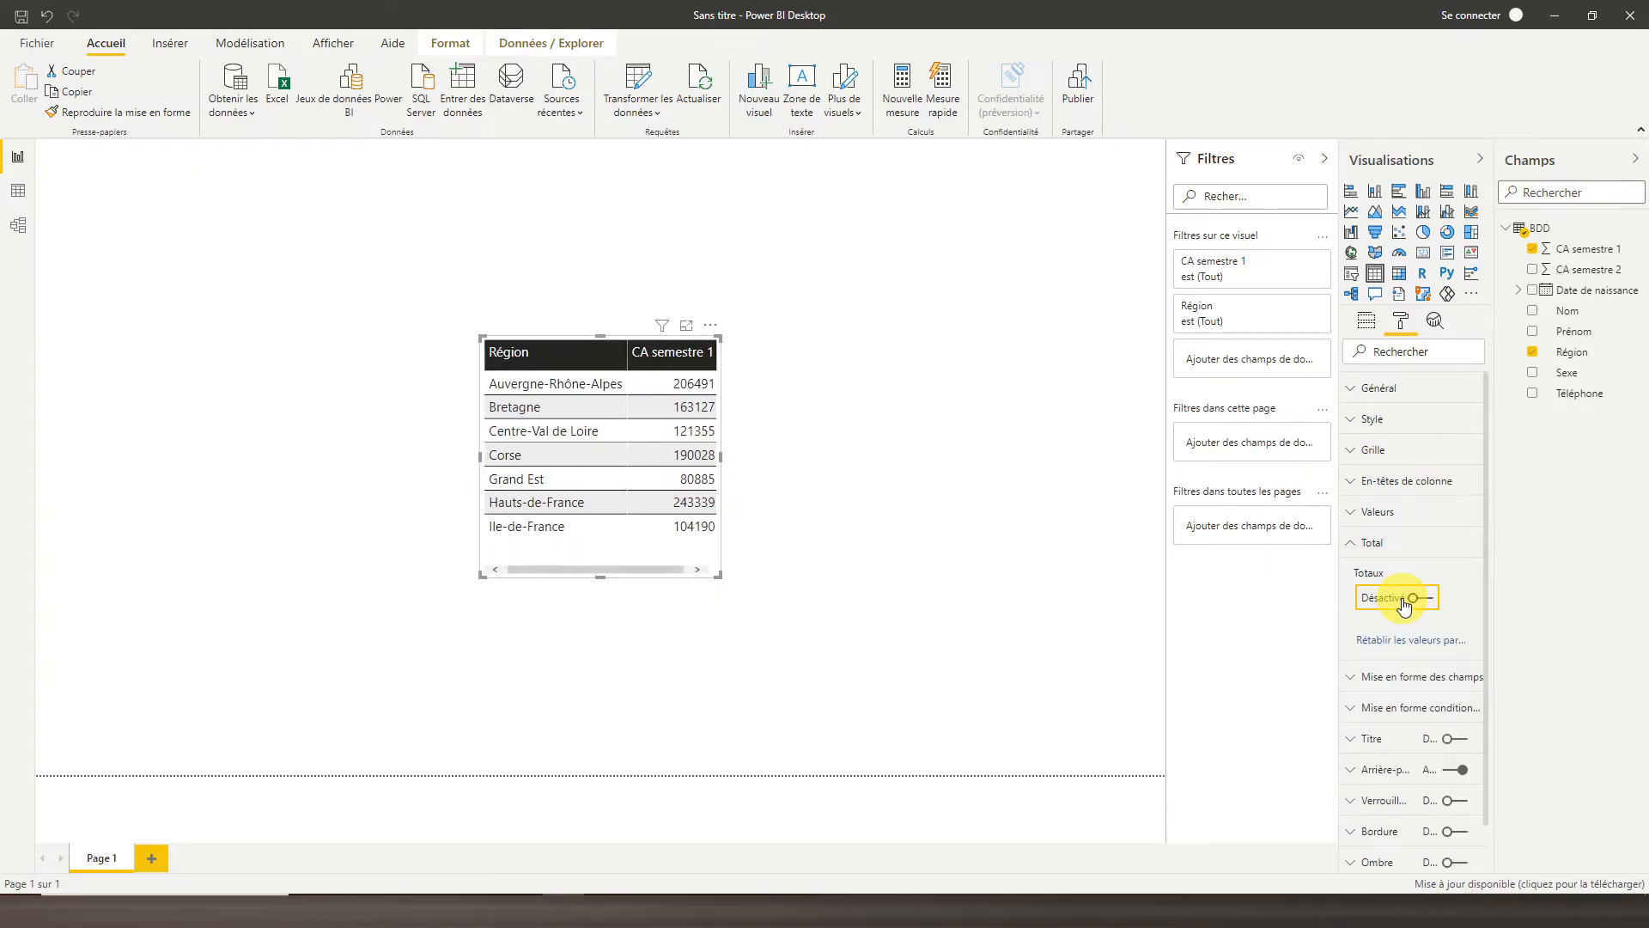
click(1416, 600)
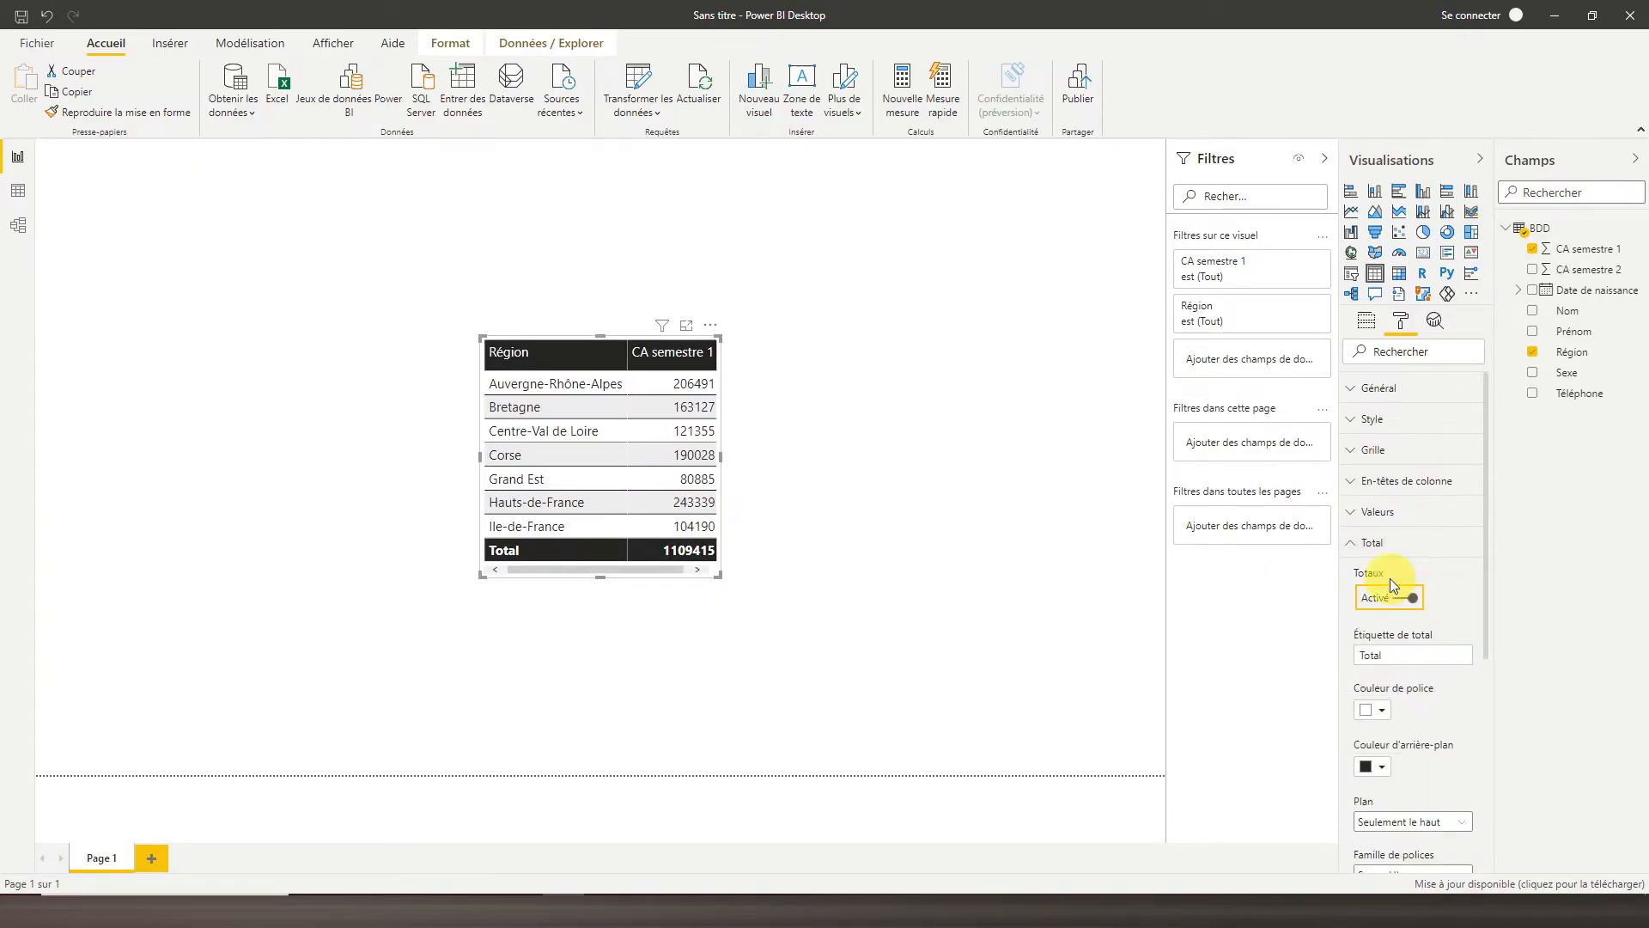
click(1365, 543)
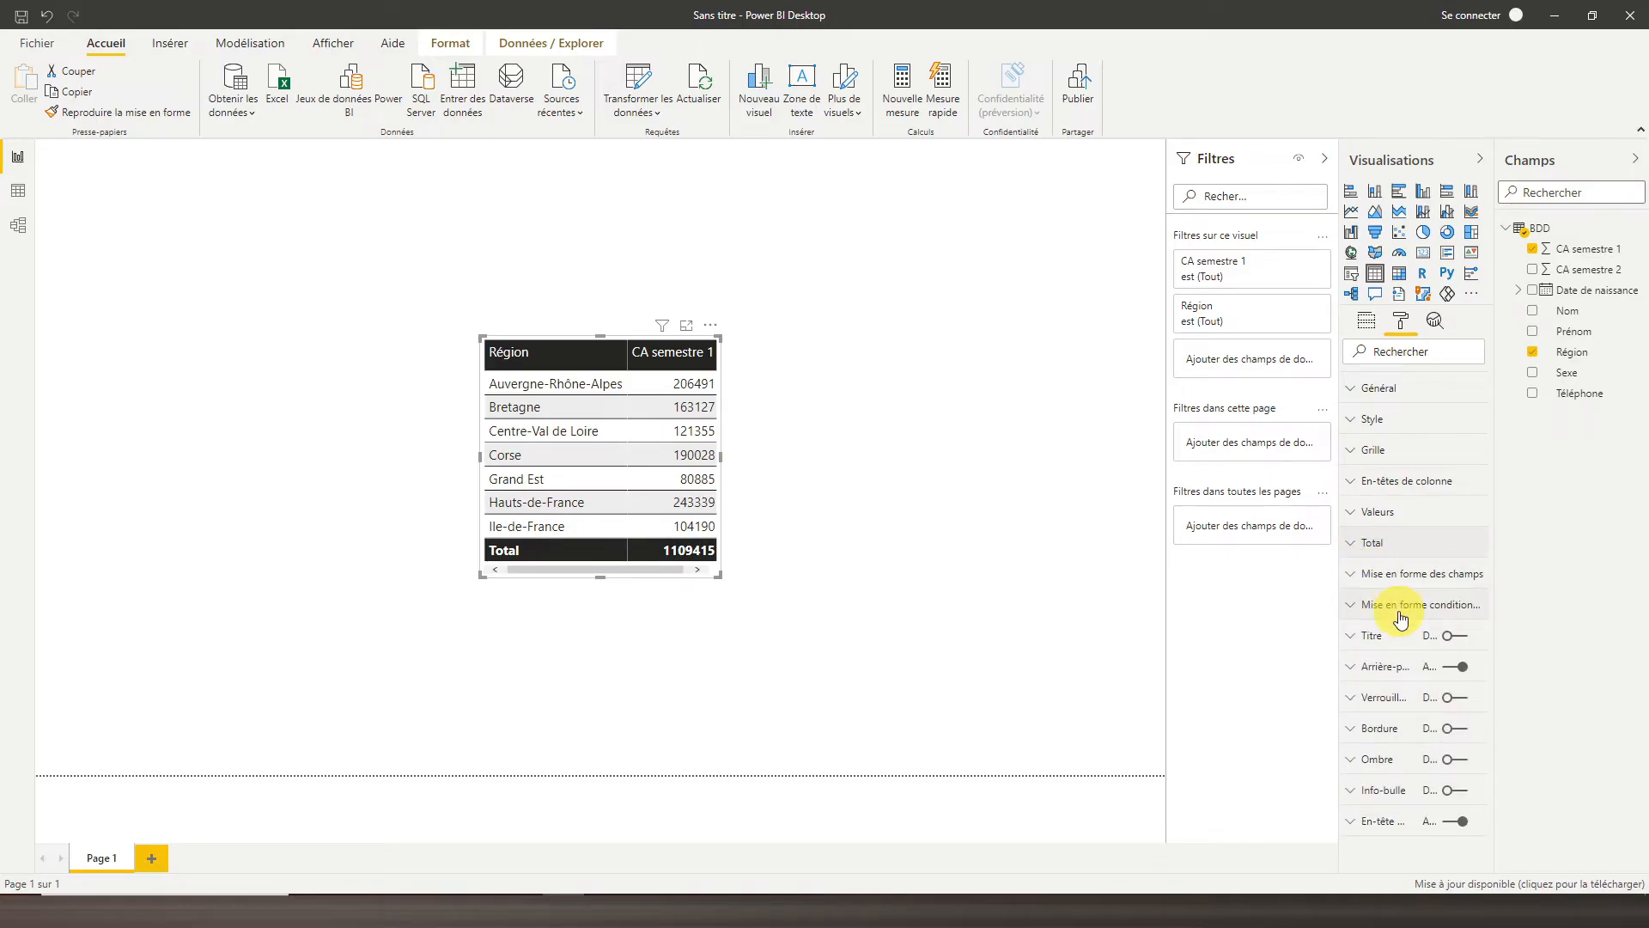
Examine the field formatting and conditional formatting options for the Région column
click(1368, 576)
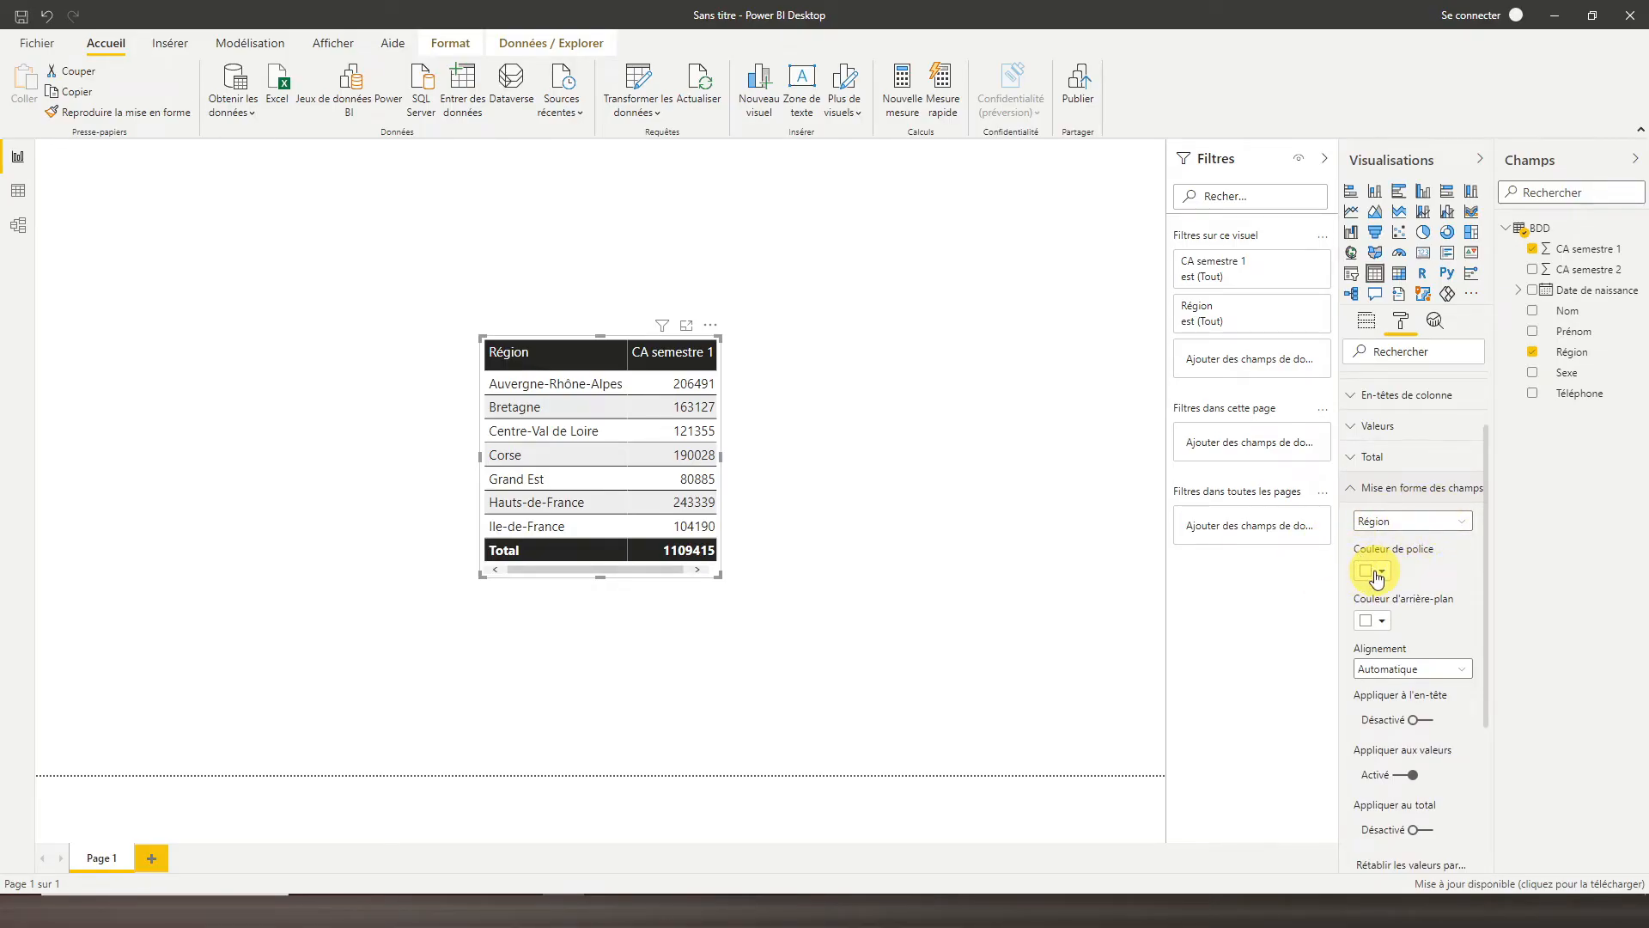
scroll(1377, 577, down, 3)
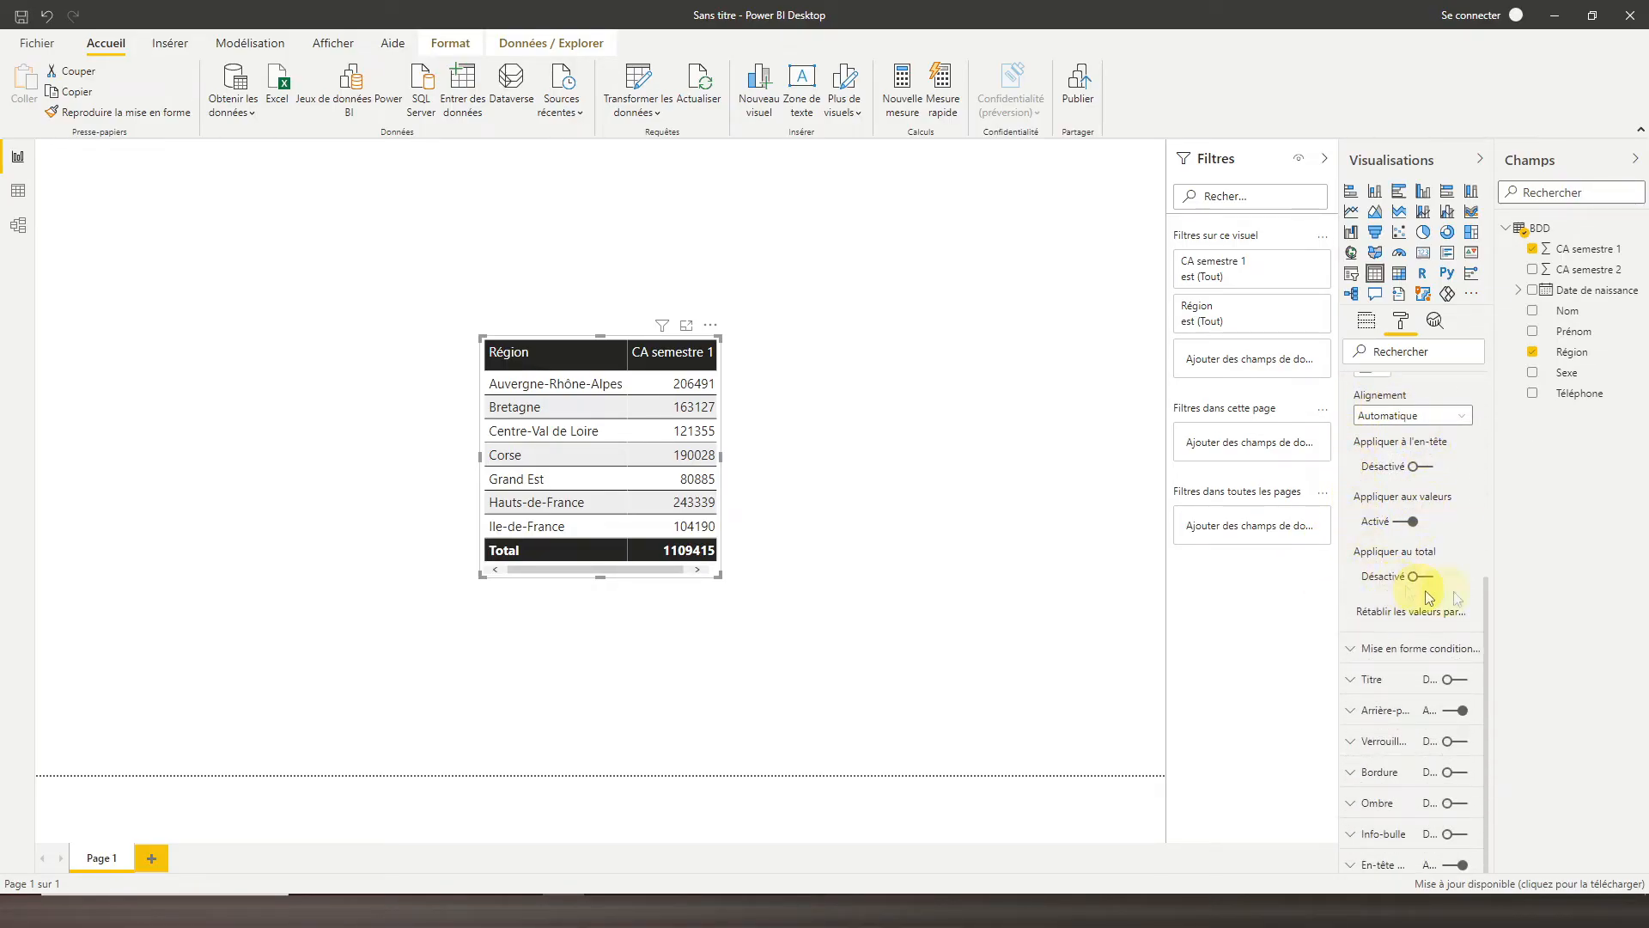
click(1373, 653)
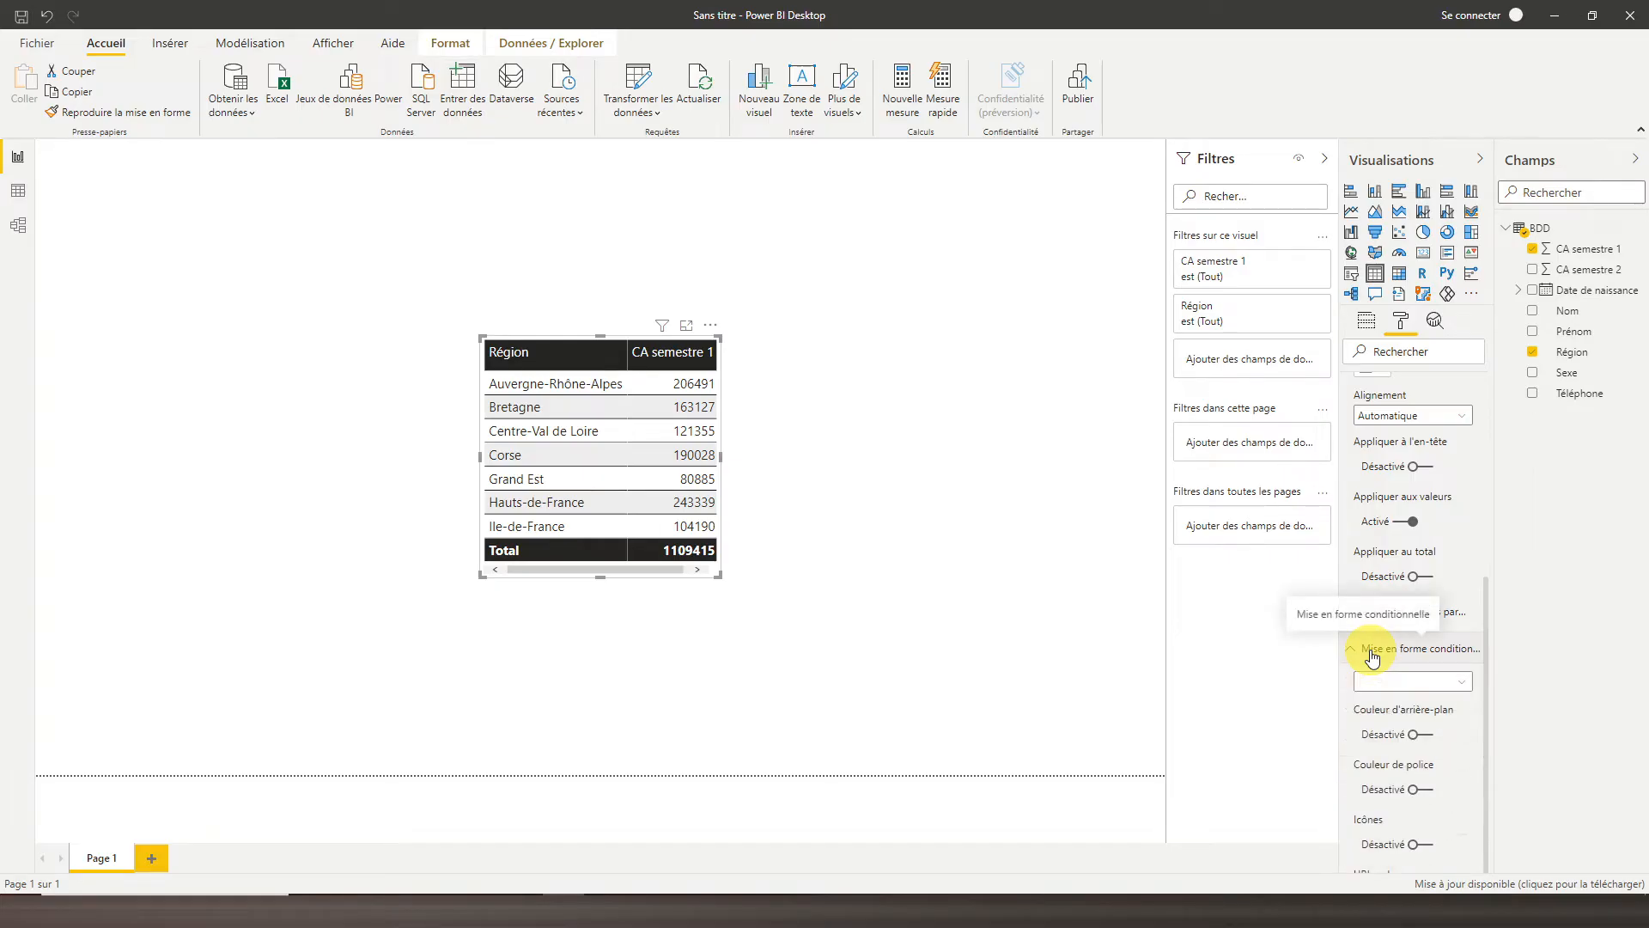
scroll(1372, 653, down, 3)
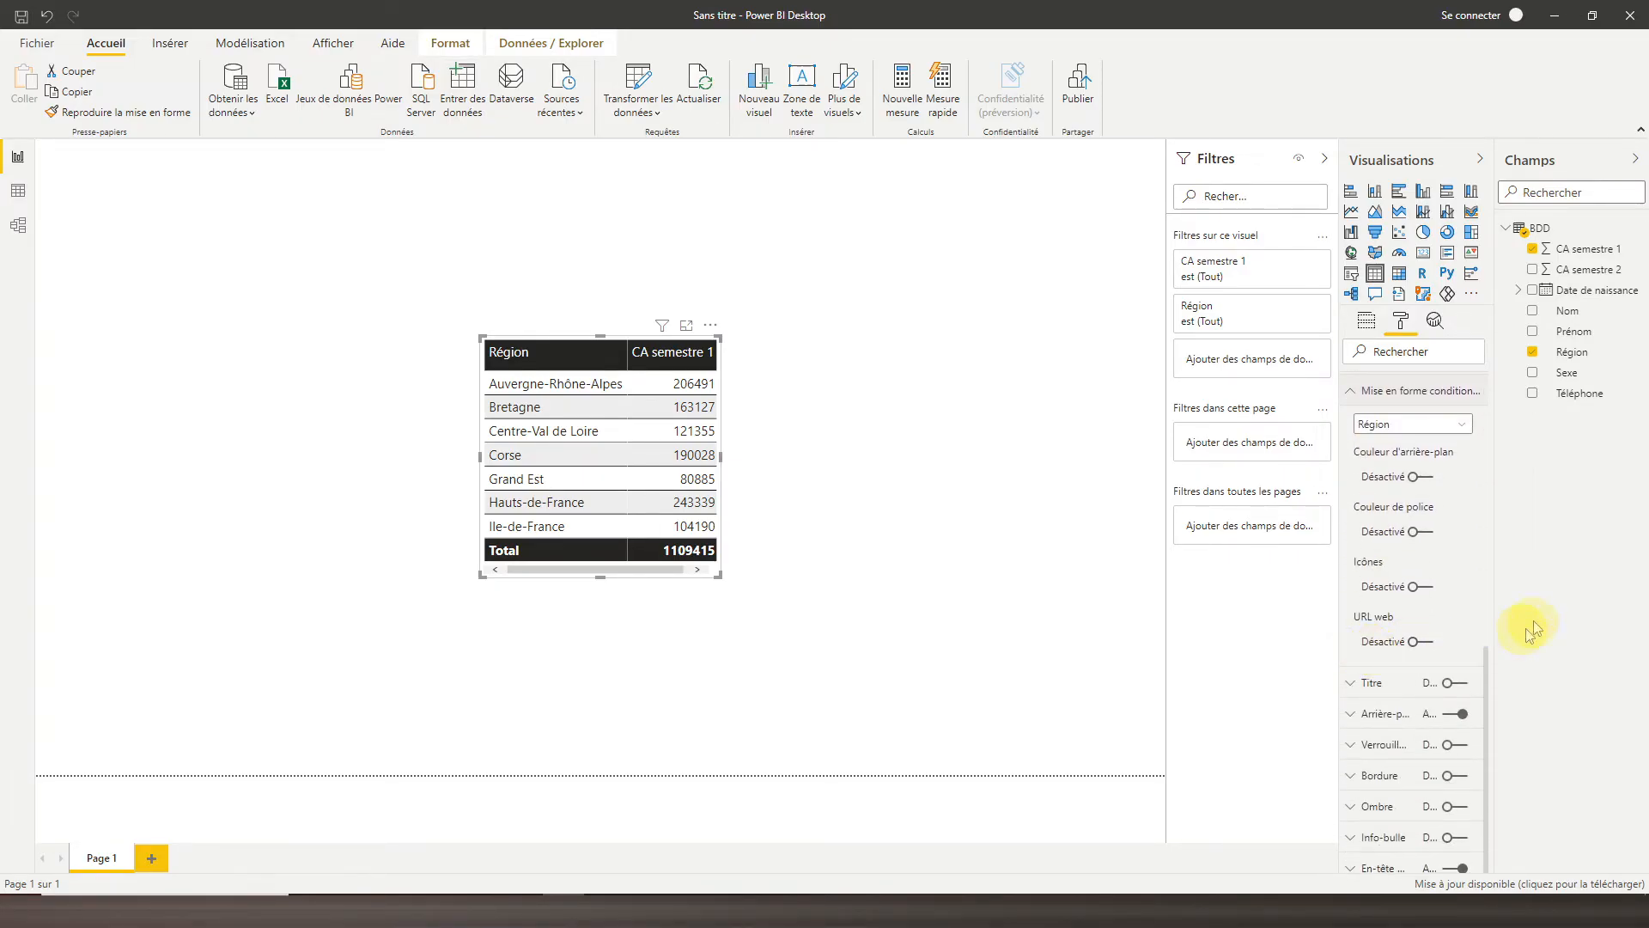
Turn on the table visual's title and enlarge the visual's frame to leave room around the data
click(1372, 686)
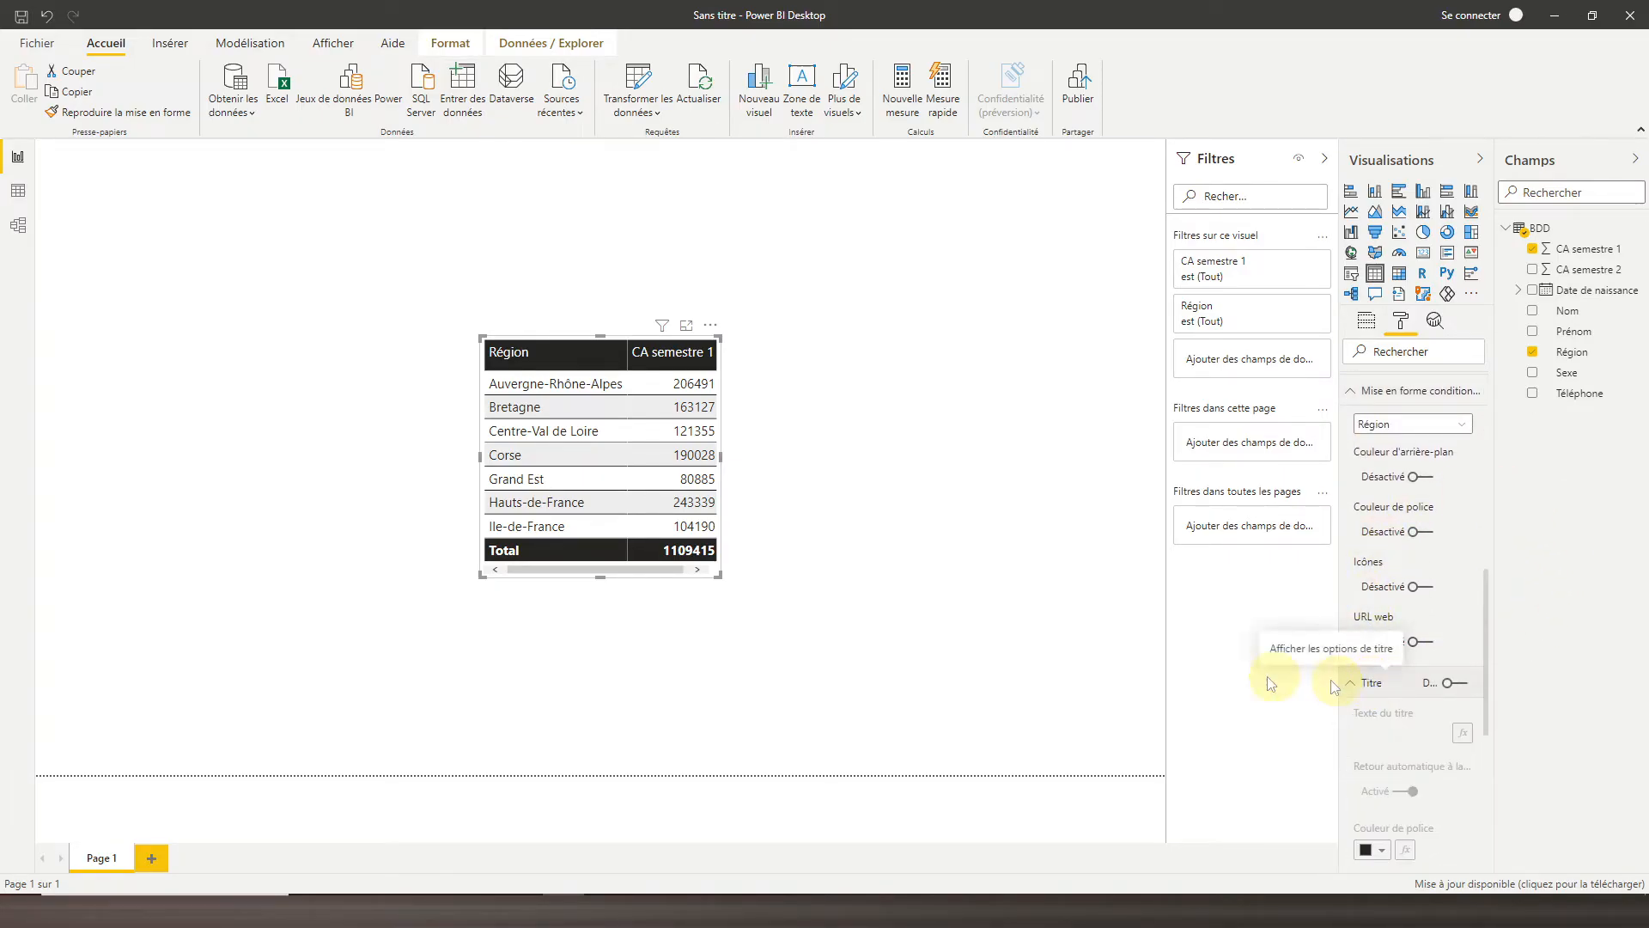
click(1452, 684)
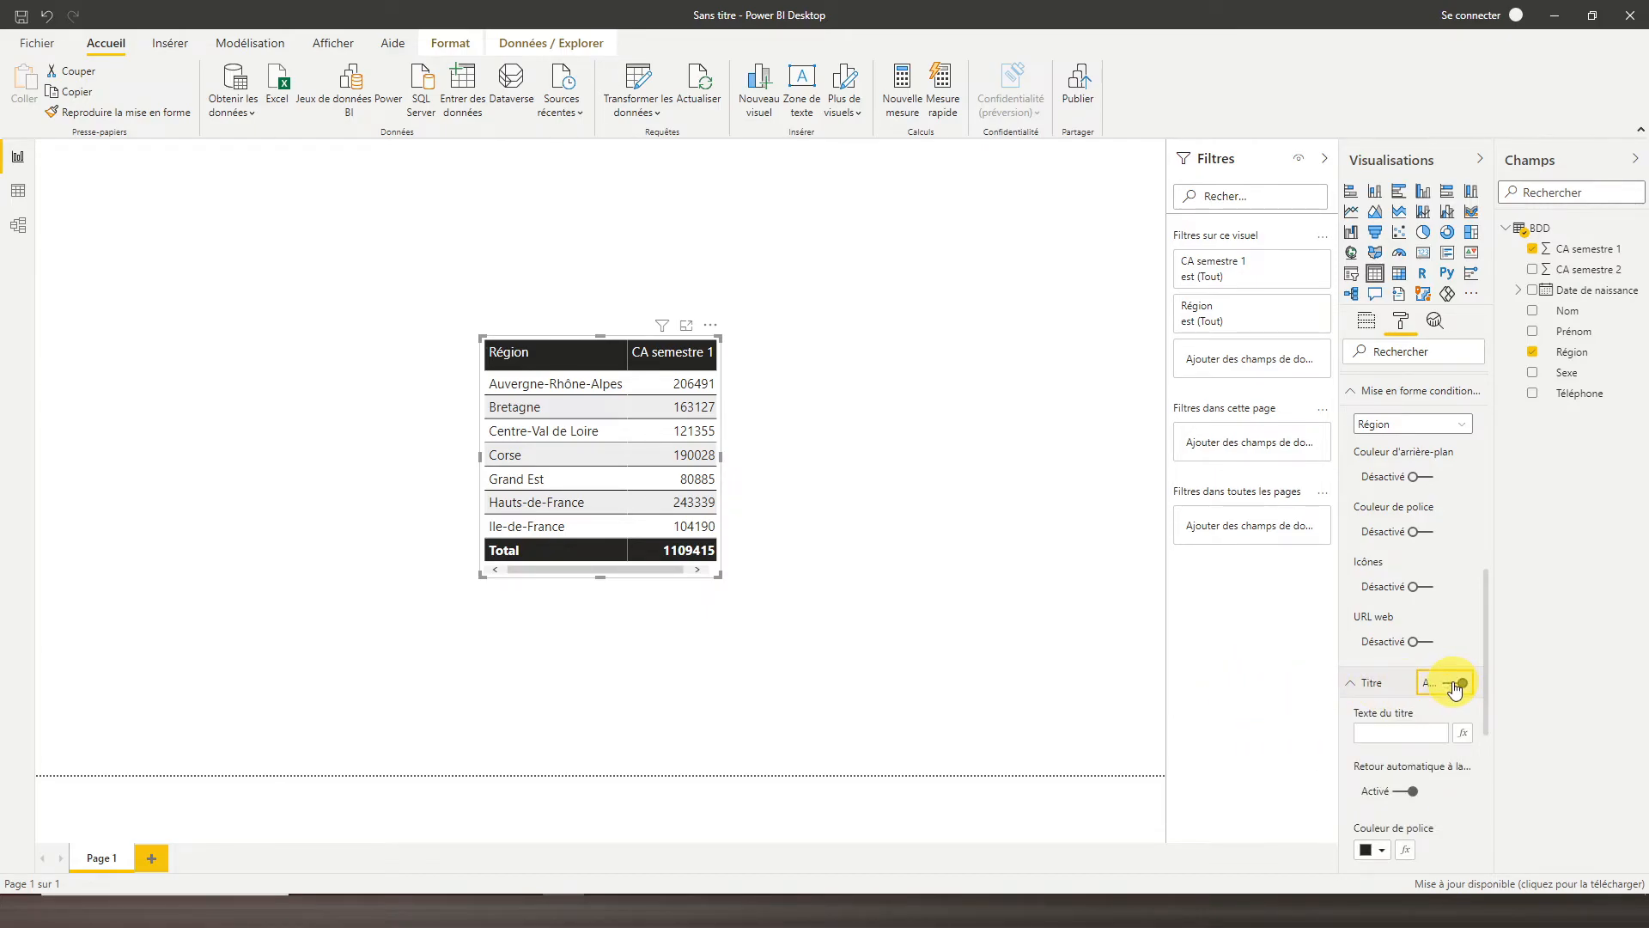
drag(720, 577, 758, 615)
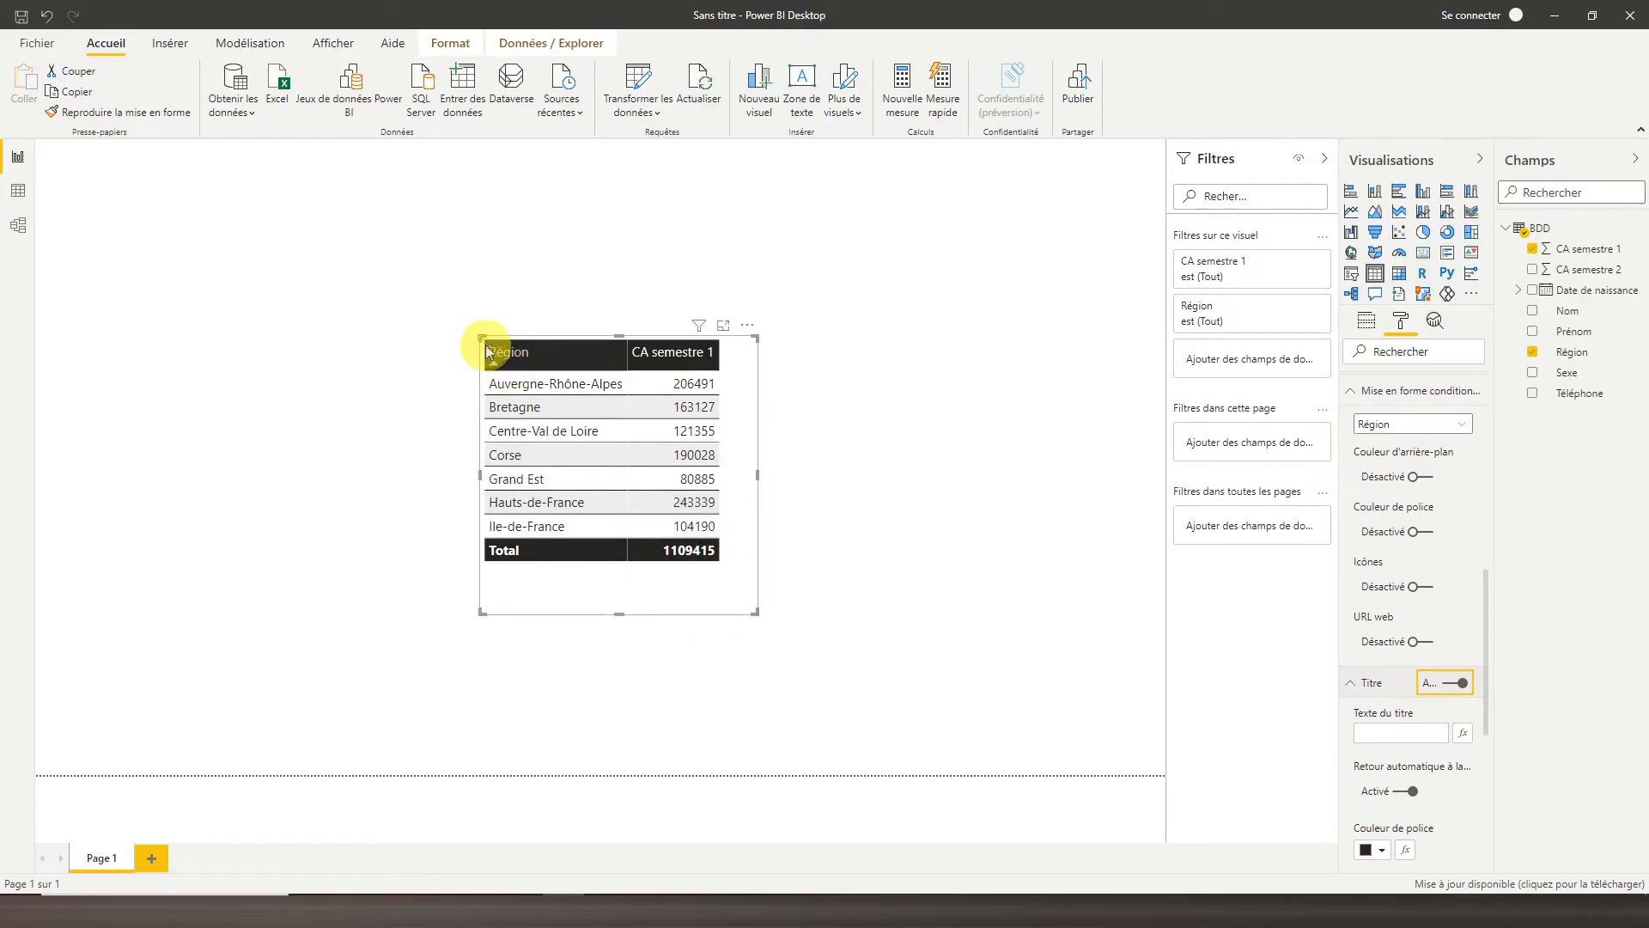
drag(485, 348, 443, 300)
drag(590, 567, 622, 606)
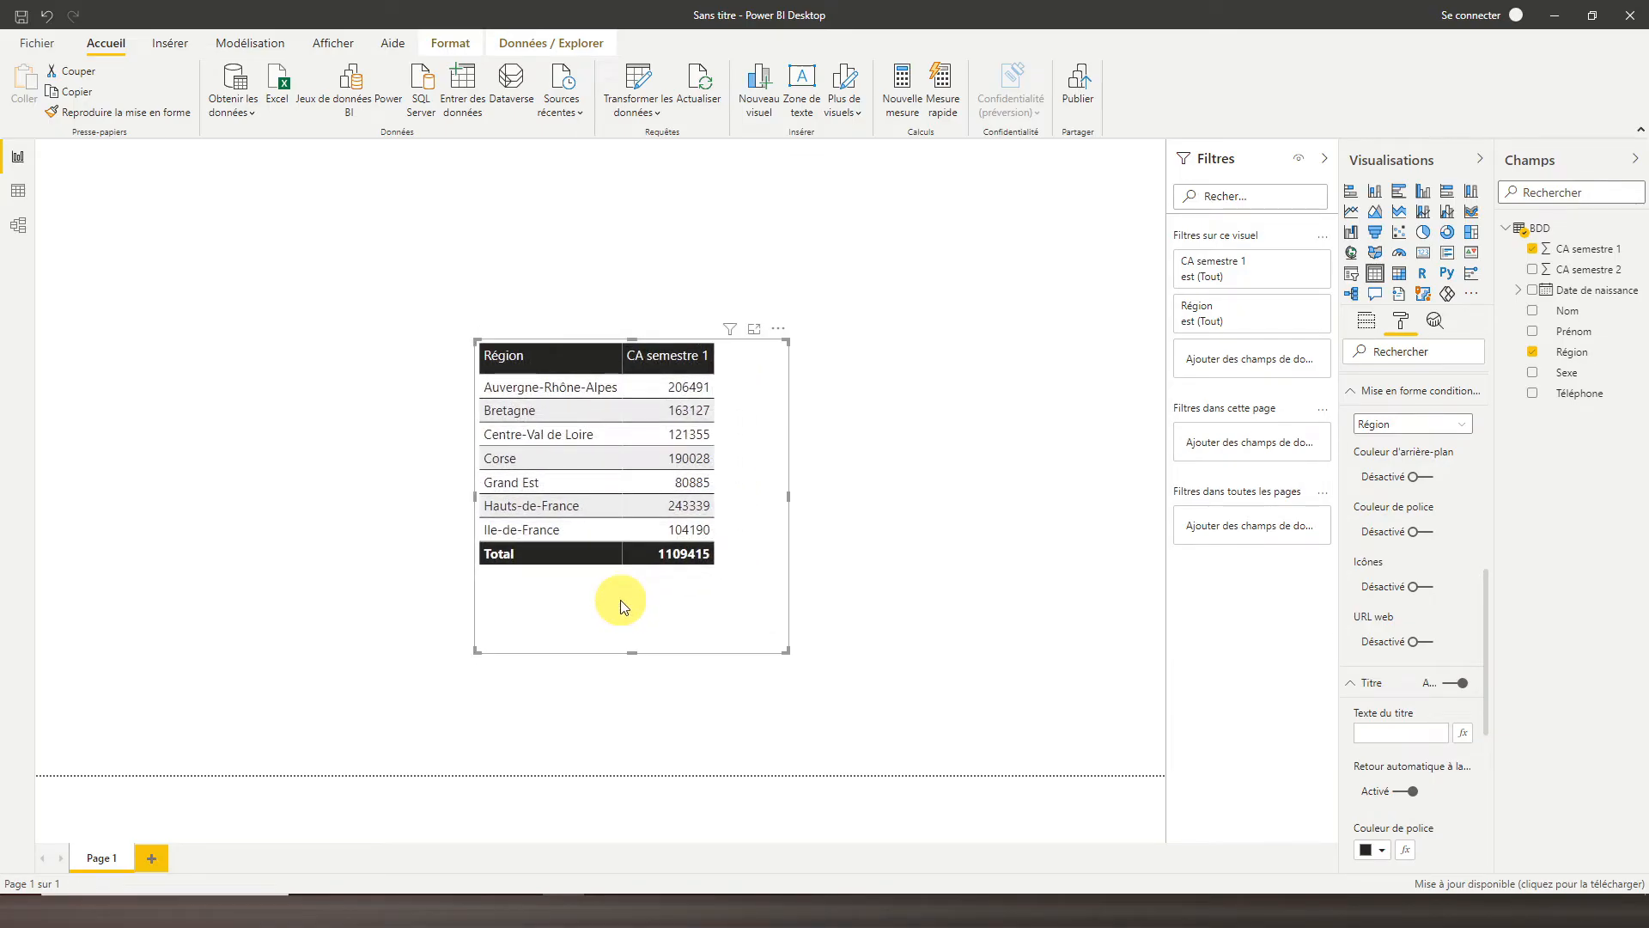
Set the title text to "Mon tableau" and centre it over the slightly widened table visual
click(1385, 732)
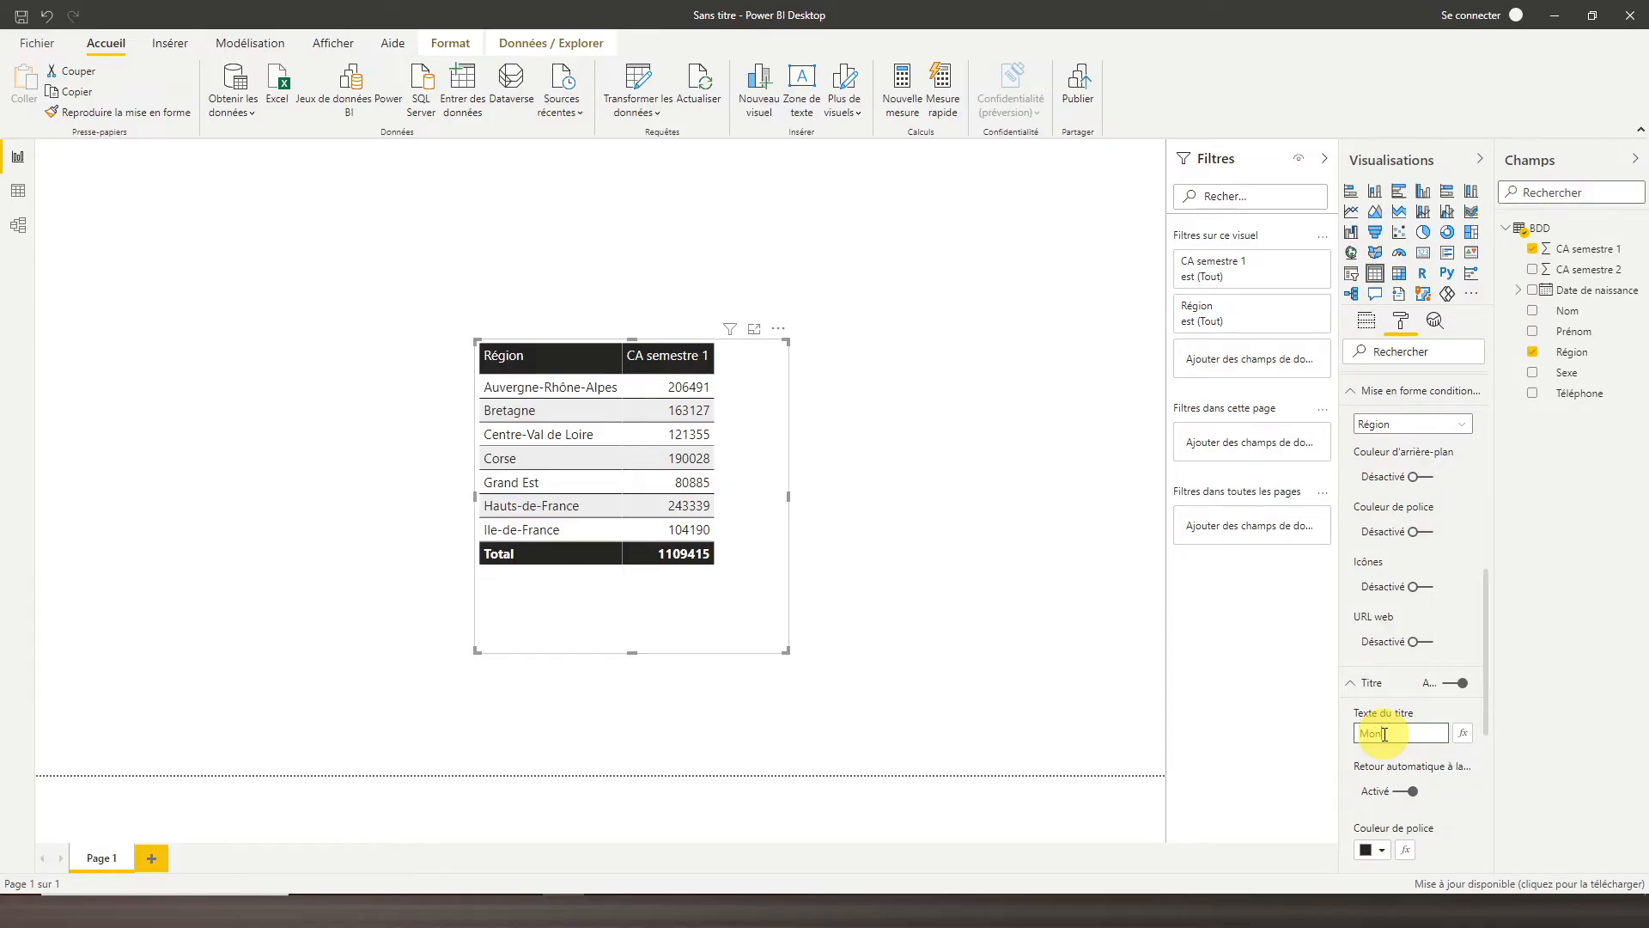
text(Mon tableau)
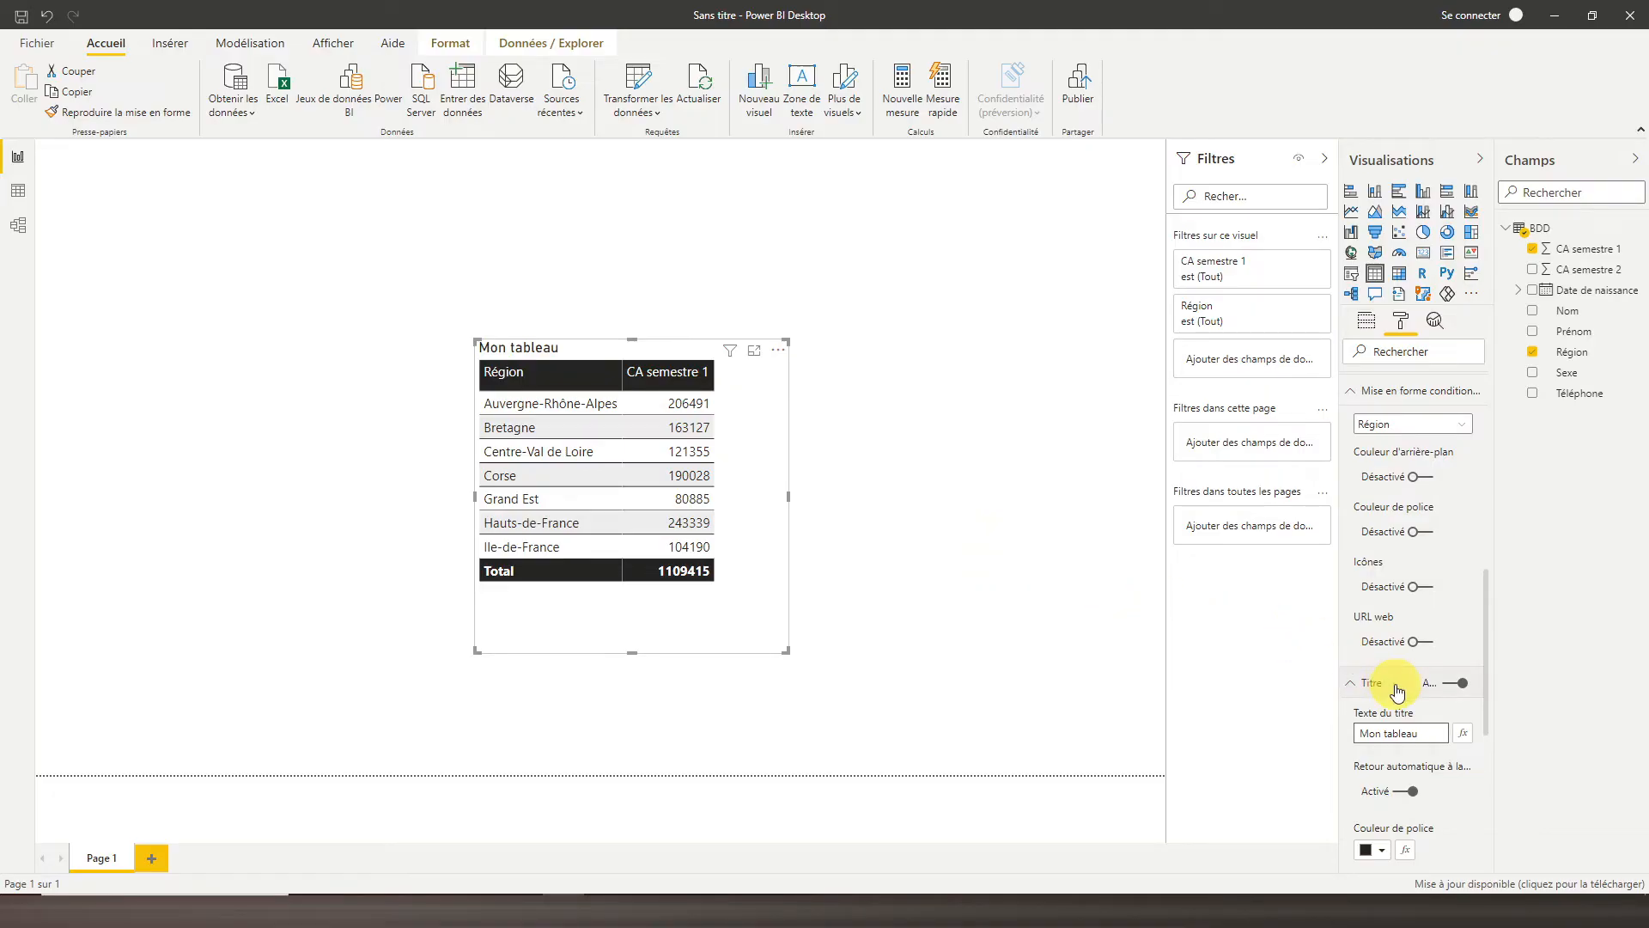
scroll(1398, 691, down, 3)
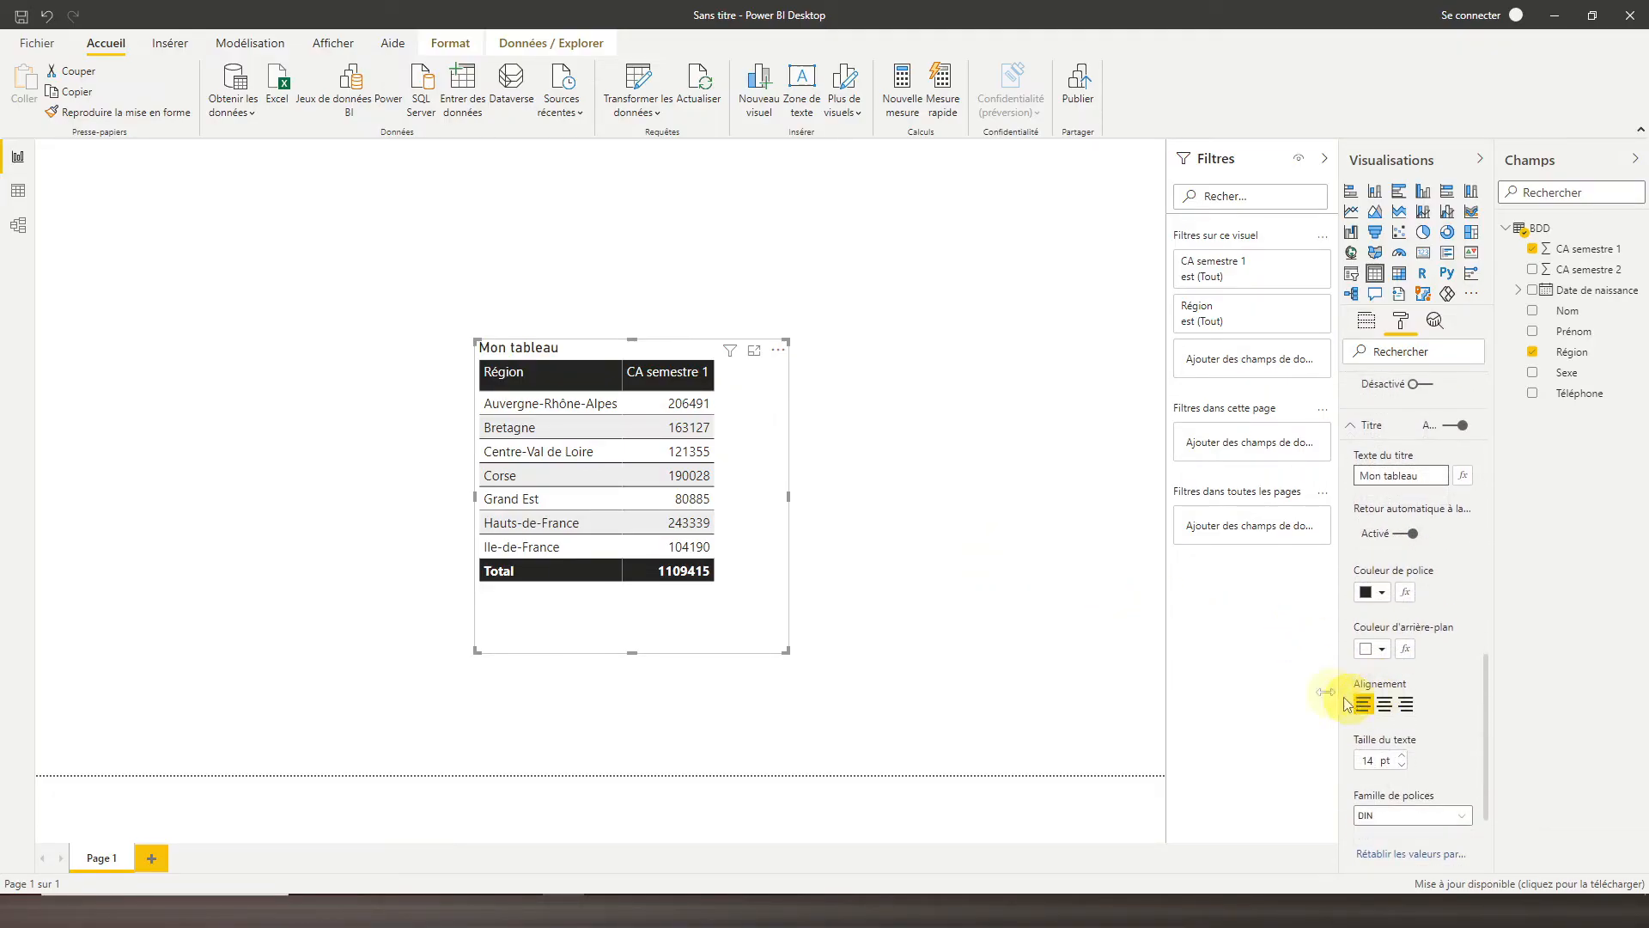
click(1384, 705)
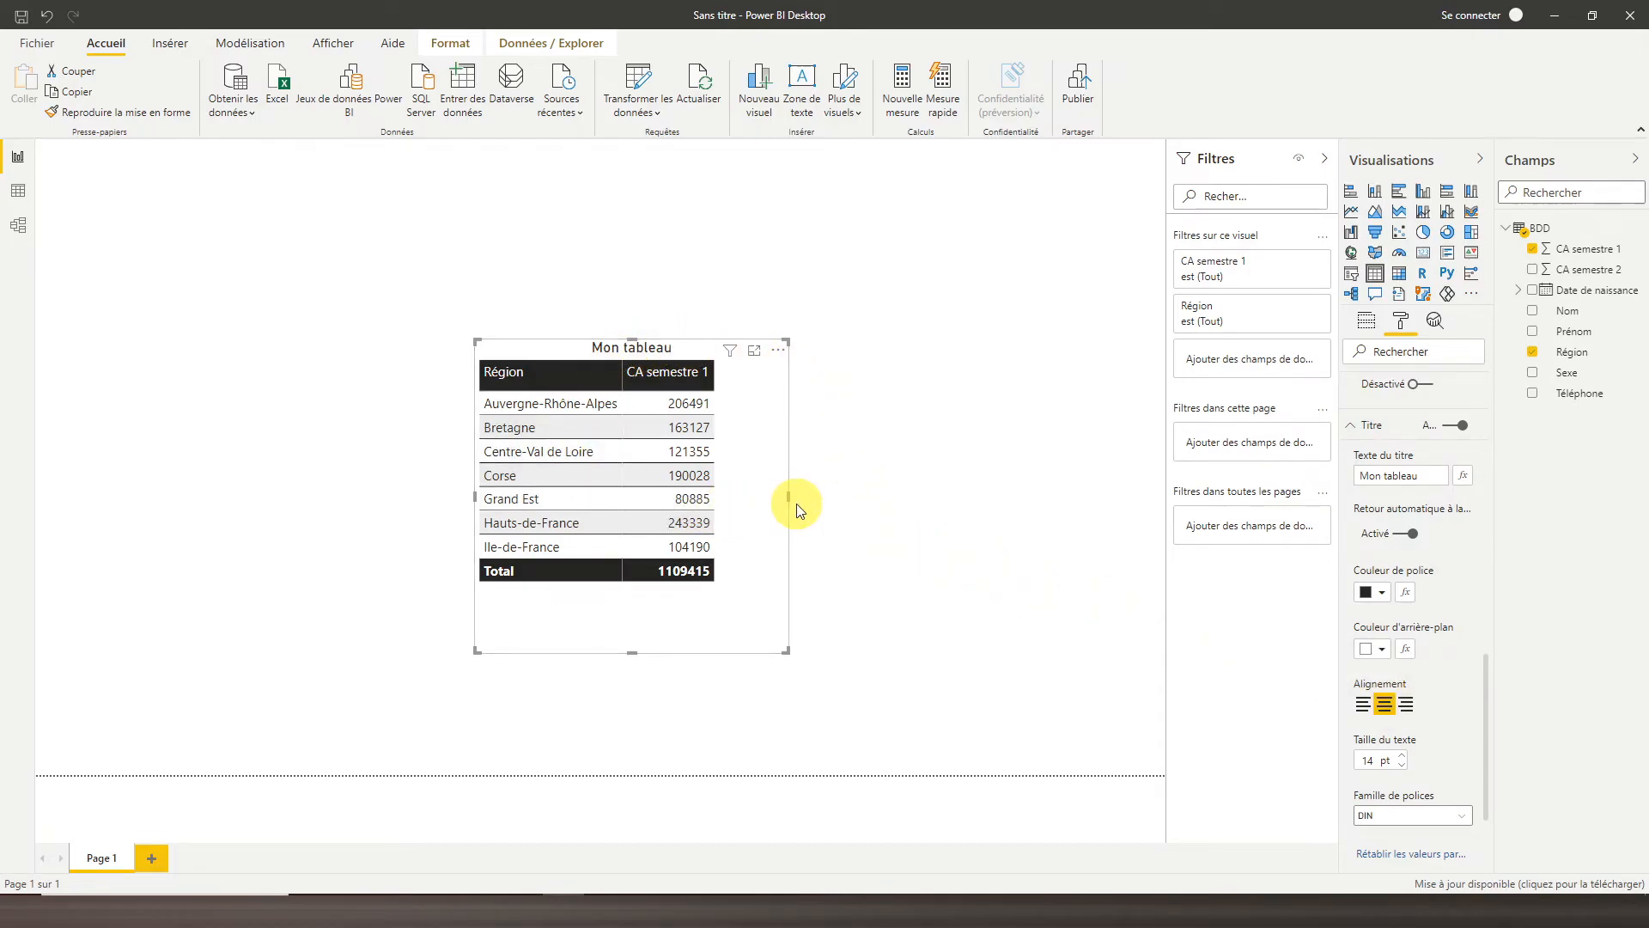
mouse_move(788, 499)
mouse_down()
mouse_move(722, 486)
mouse_move(796, 491)
mouse_up()
Examine the table's background colour and transparency options and its lock (Verrouillage) setting
scroll(1409, 656, down, 3)
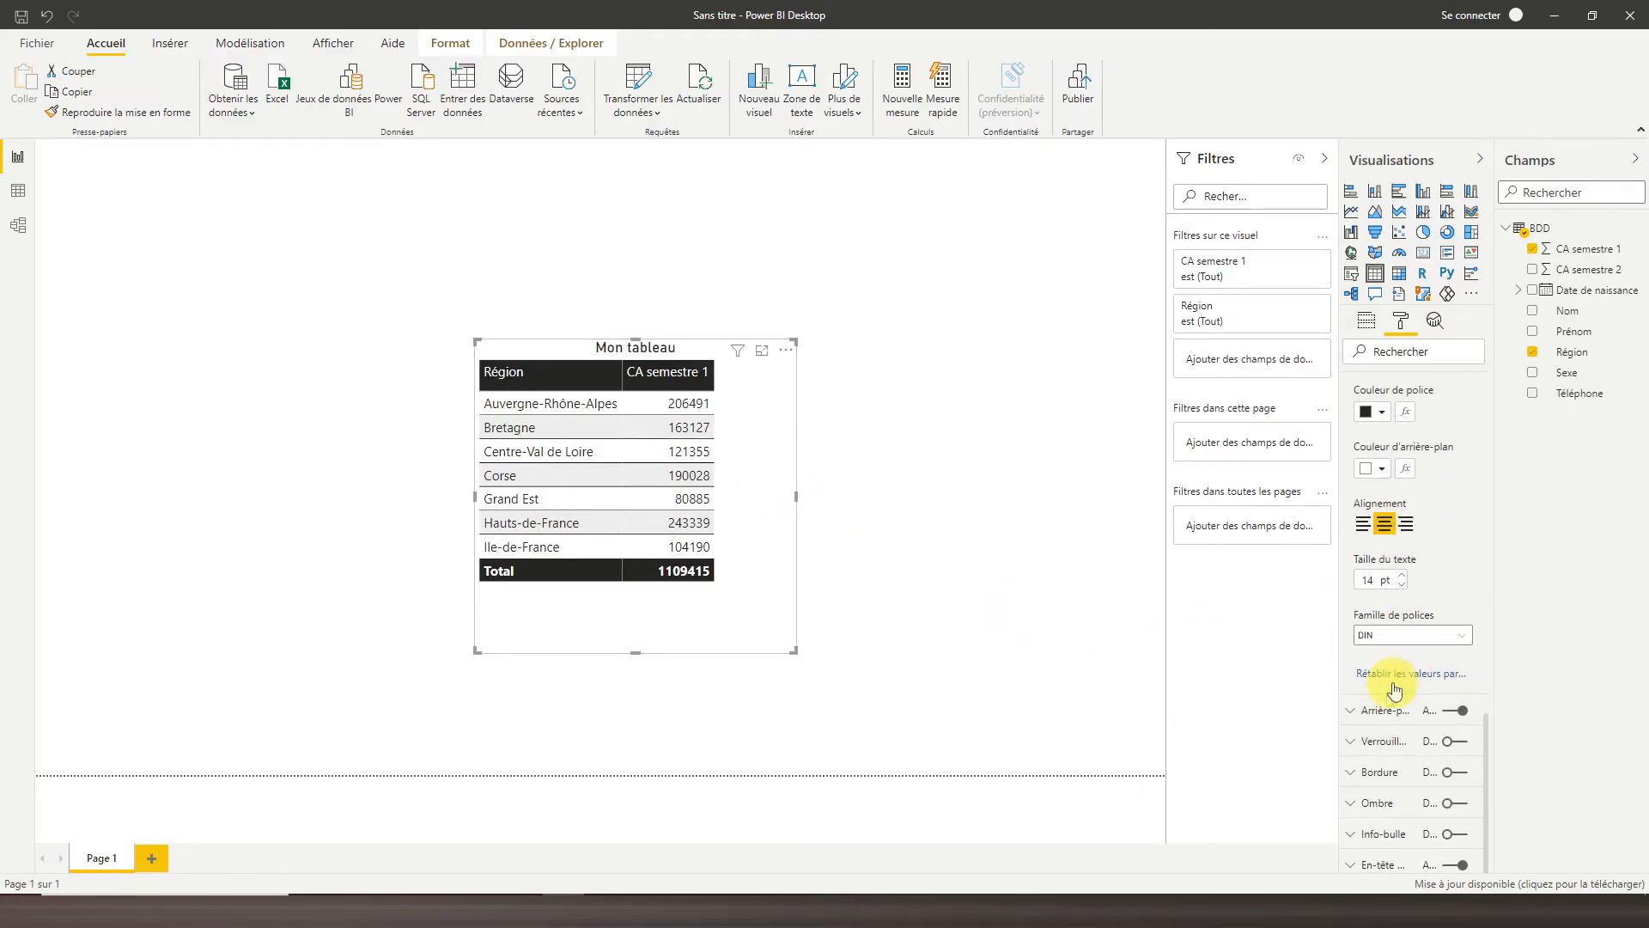
click(1379, 710)
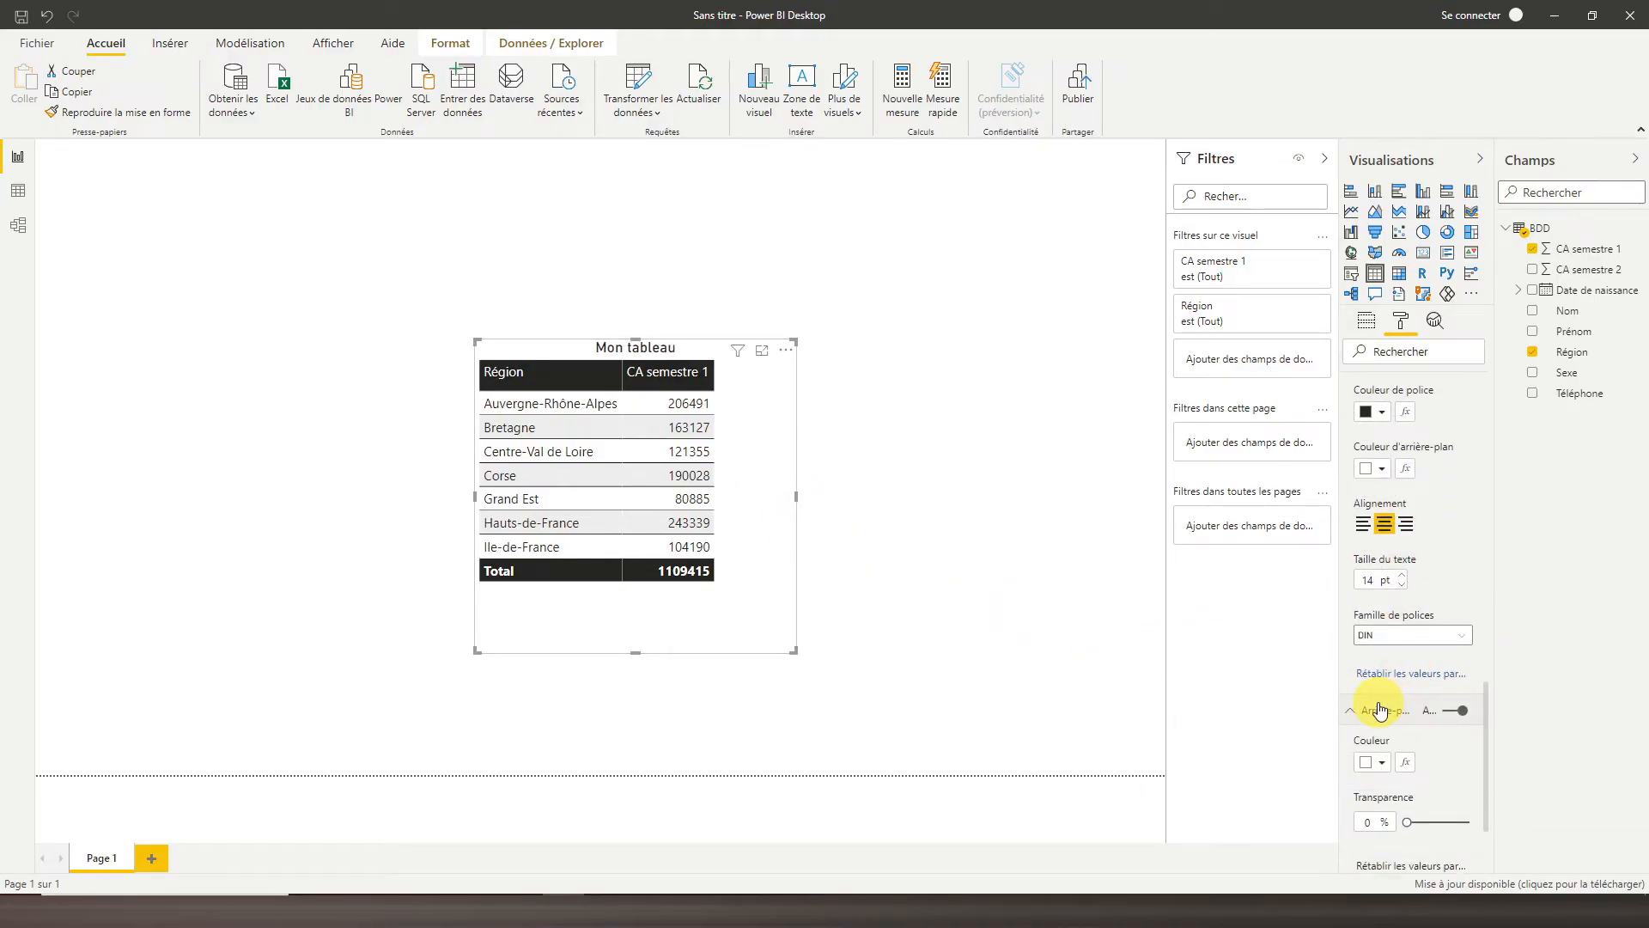
scroll(1378, 710, down, 1)
scroll(1379, 710, down, 1)
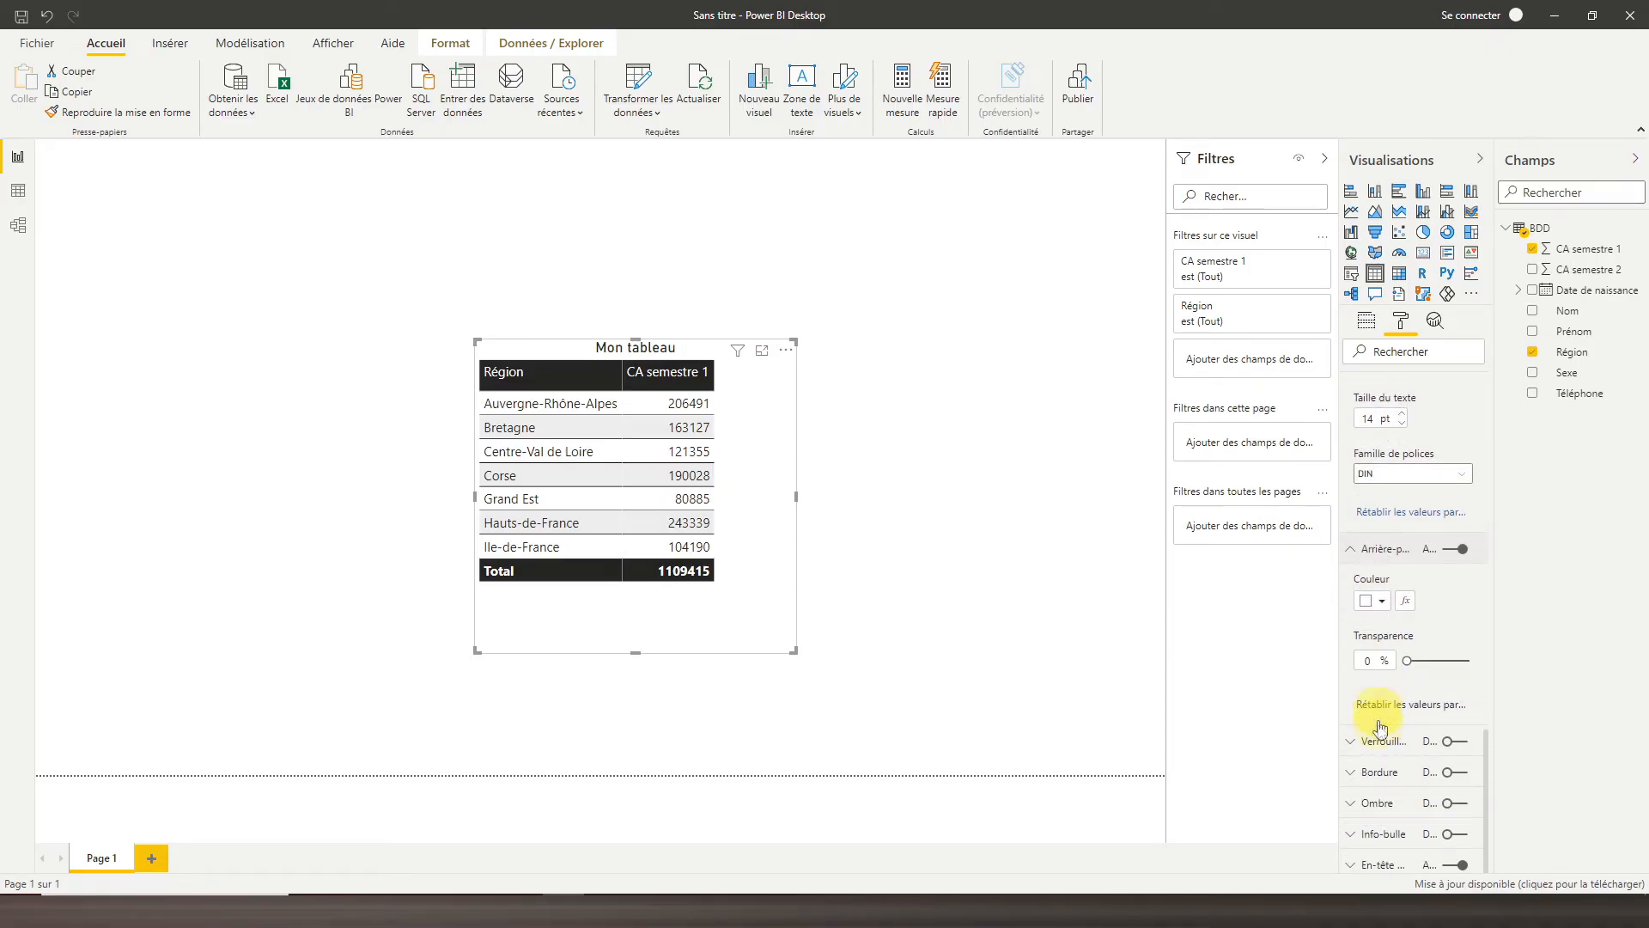
click(1374, 741)
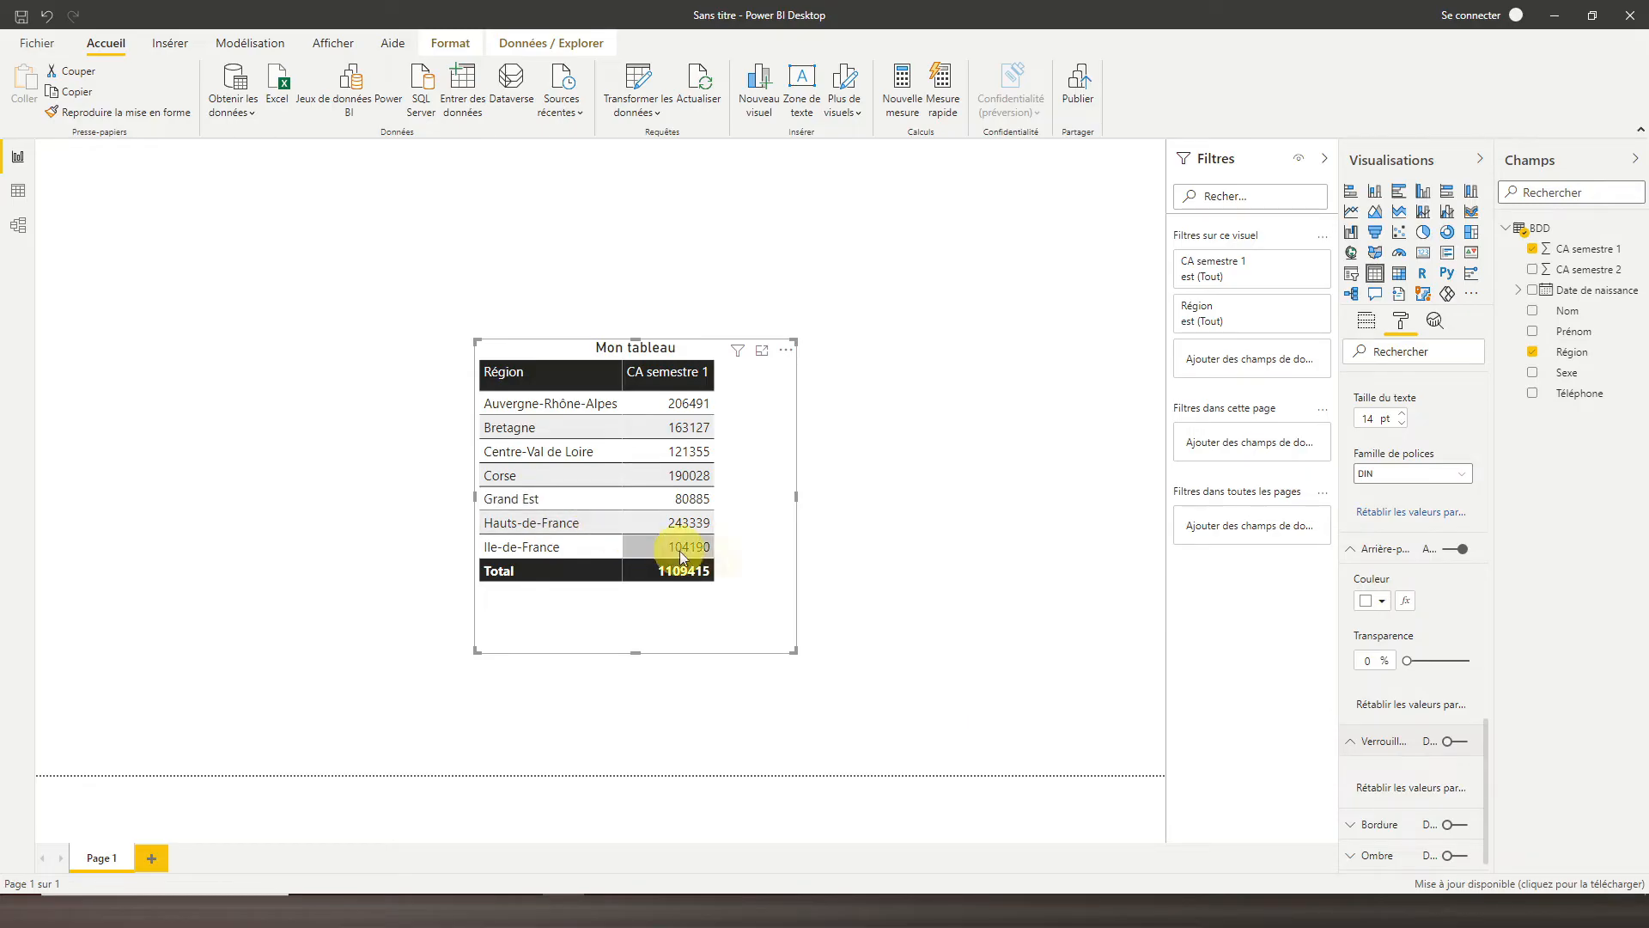
Try a border around the table visual, and switch it back off
scroll(1403, 639, down, 1)
click(1375, 773)
scroll(1374, 777, down, 3)
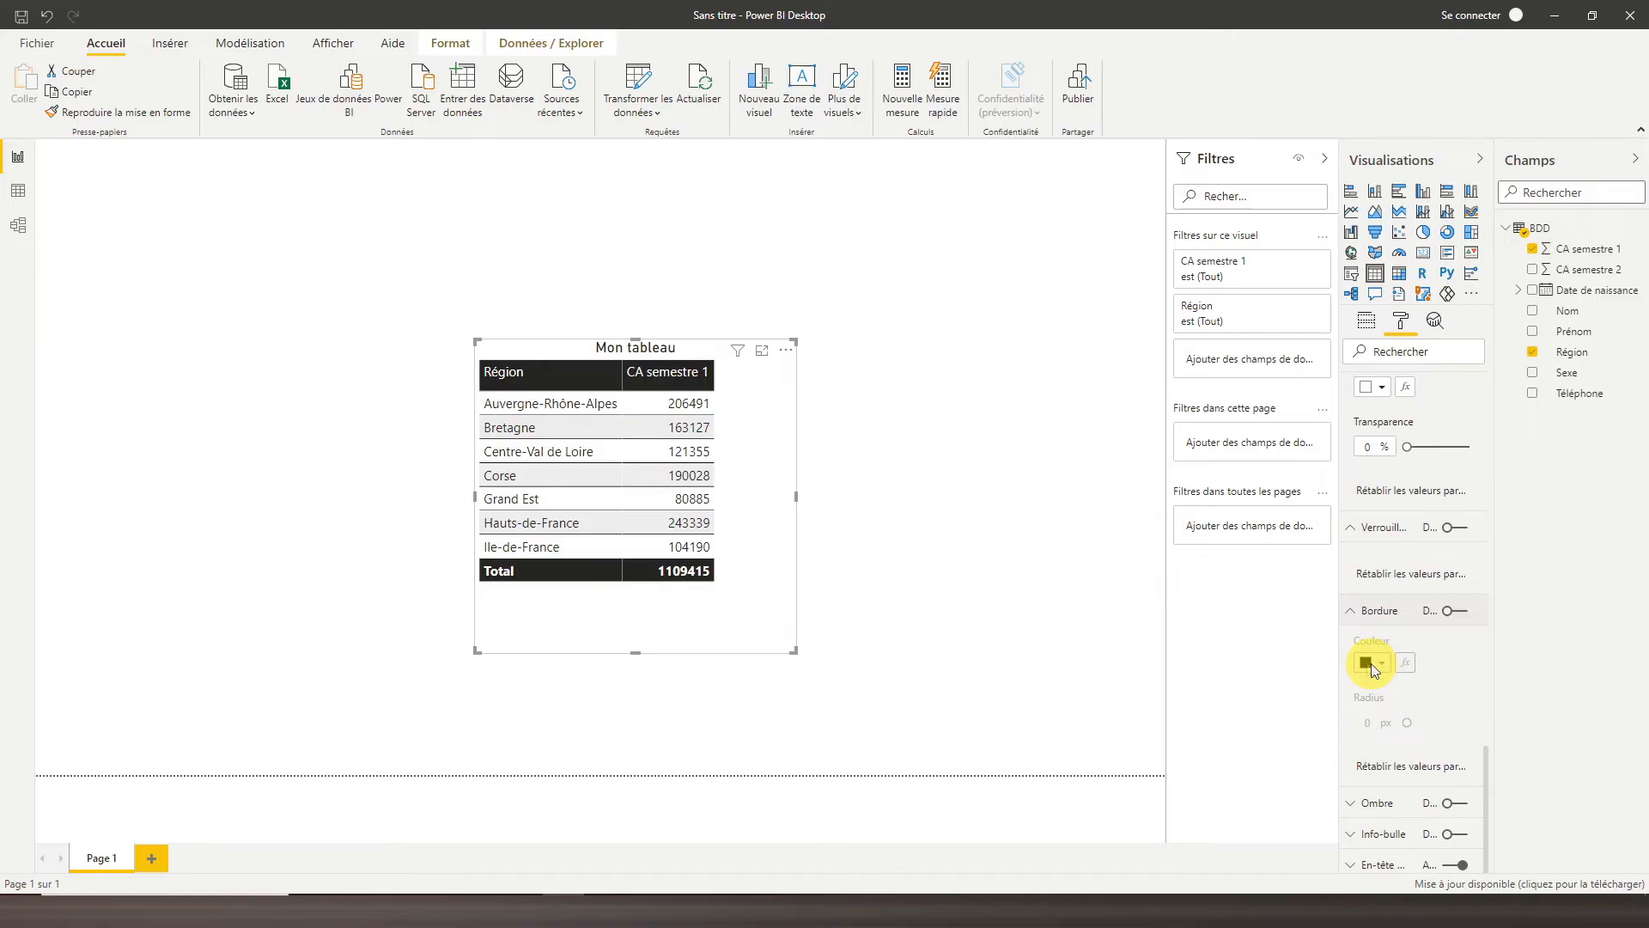
click(1456, 612)
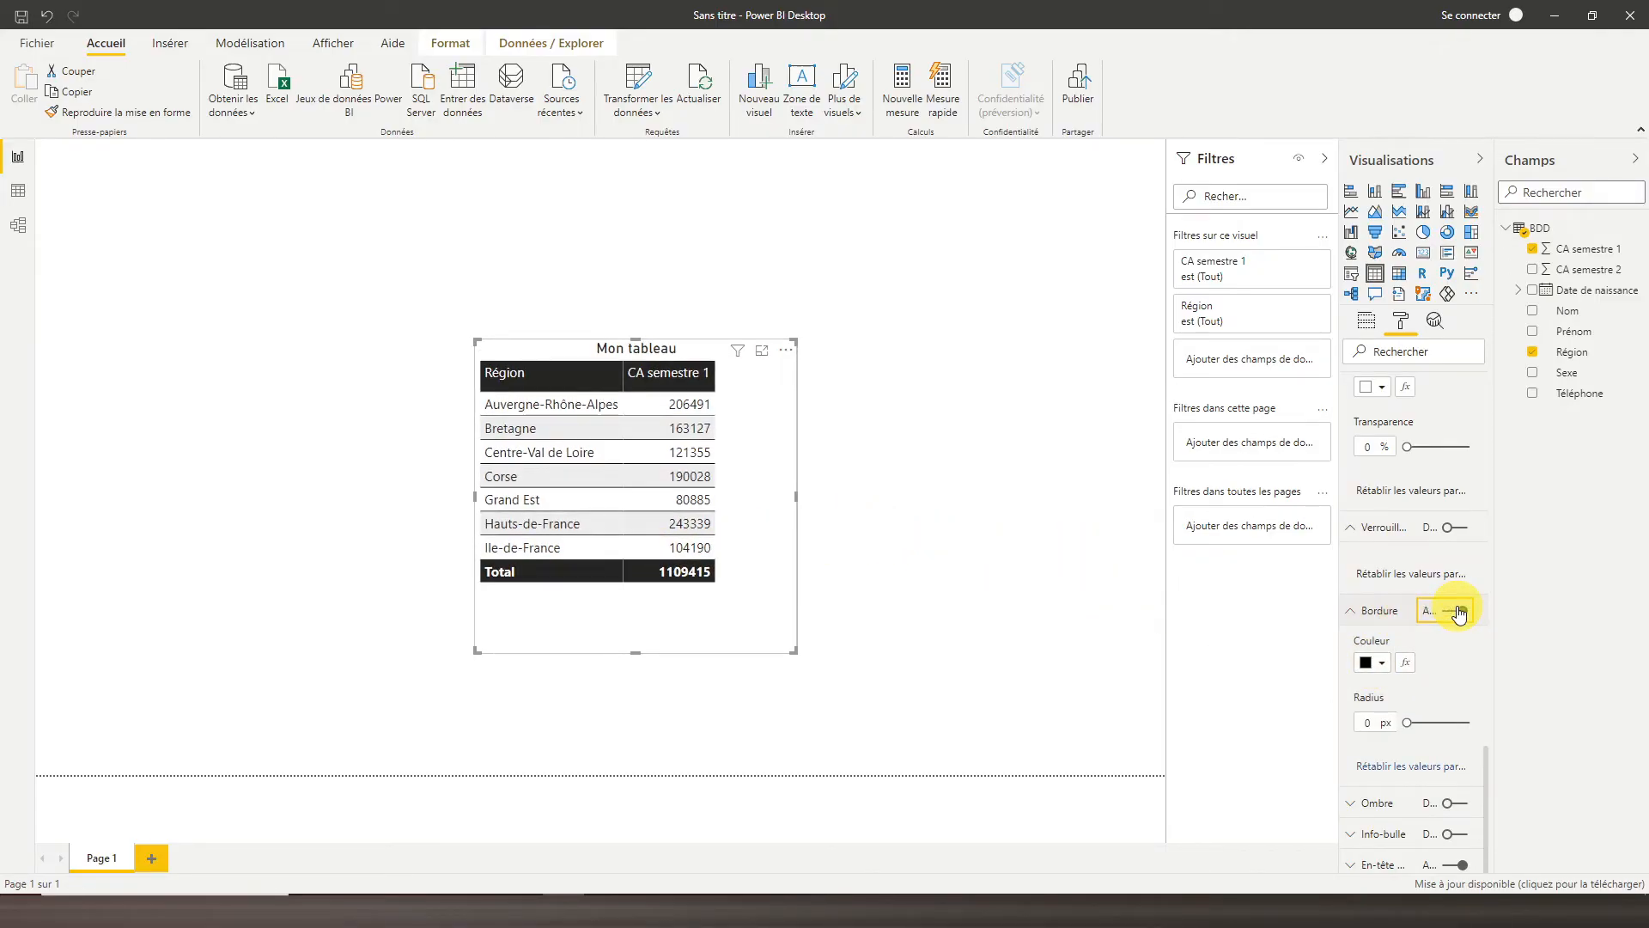
click(1457, 611)
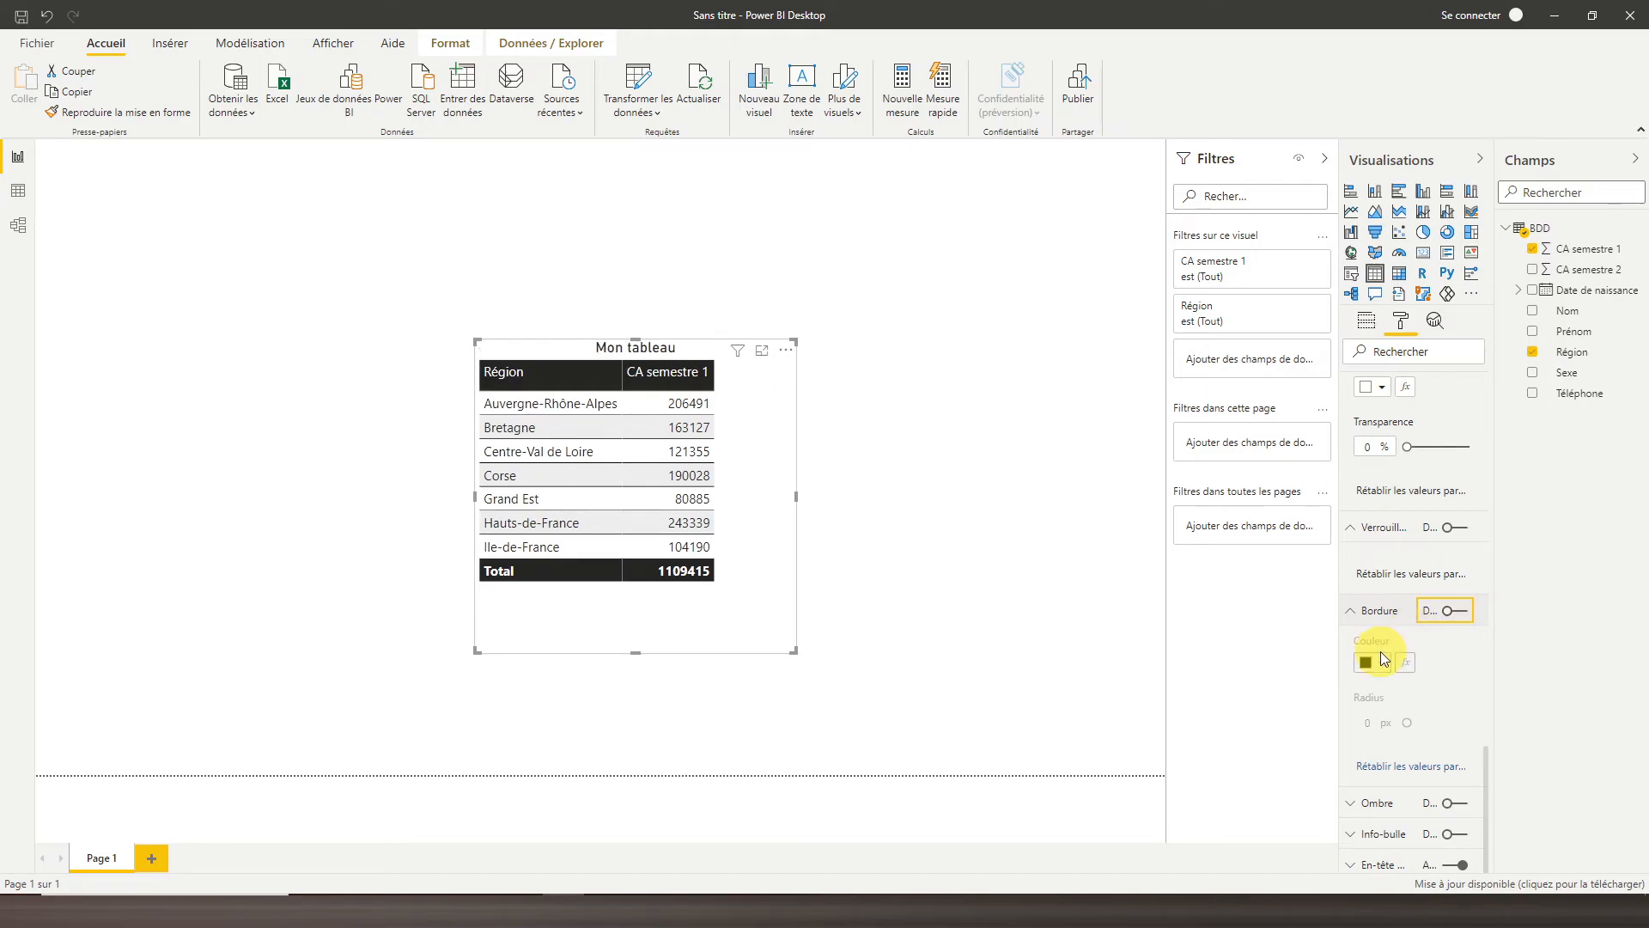
Try a shadow on the table visual, and switch it back off
click(1369, 806)
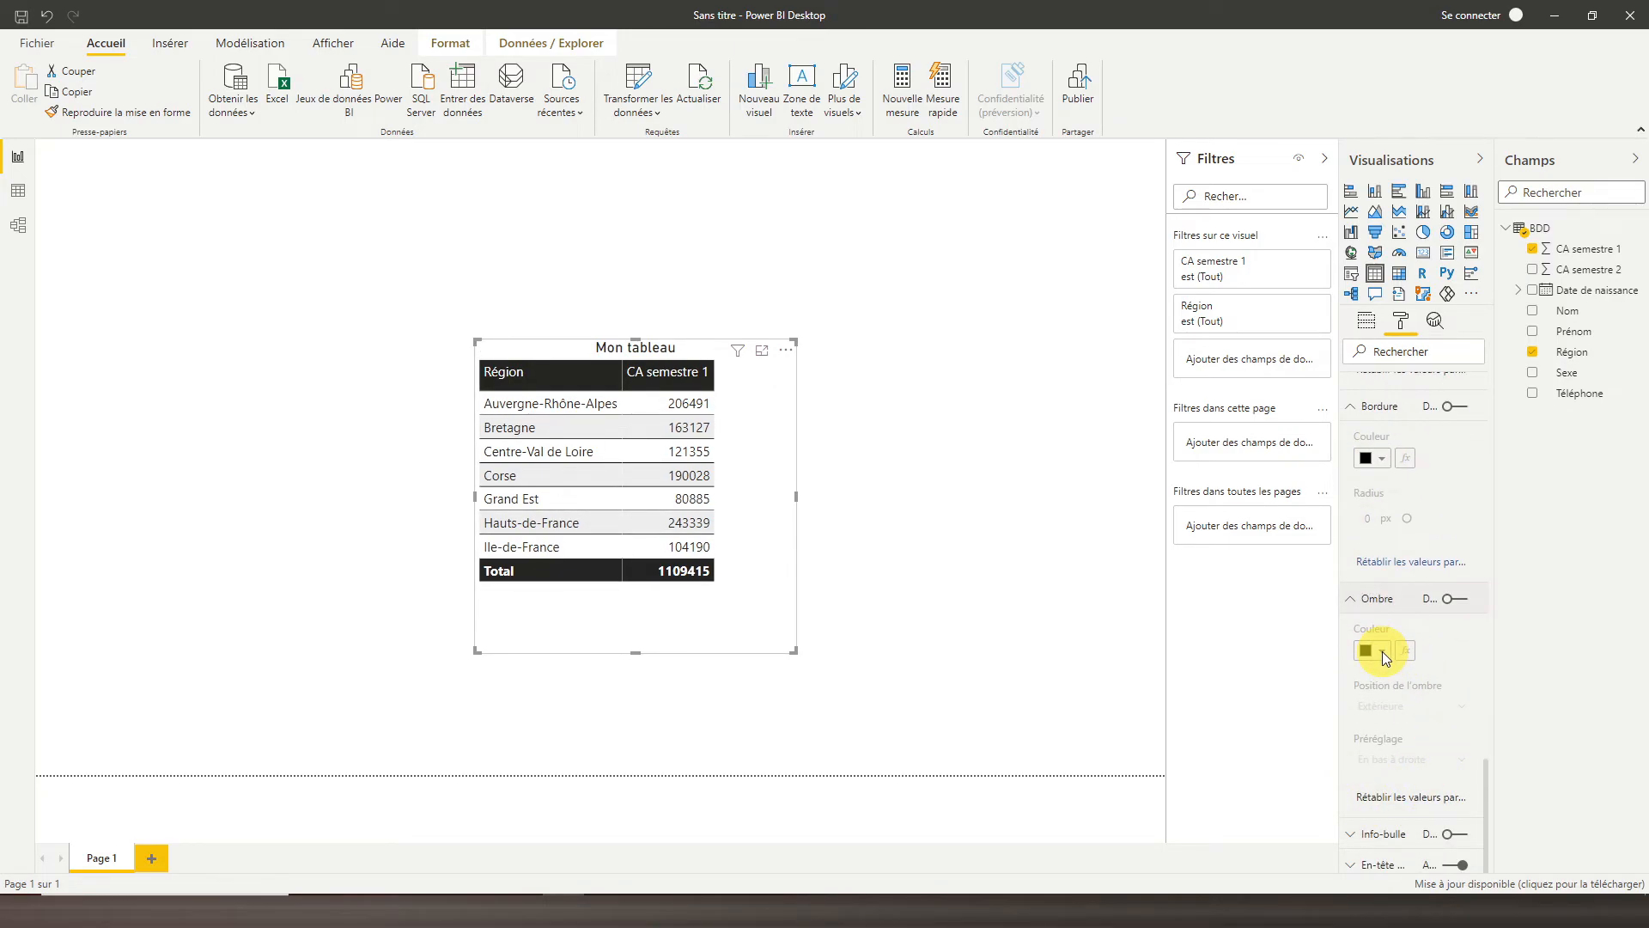
click(1462, 600)
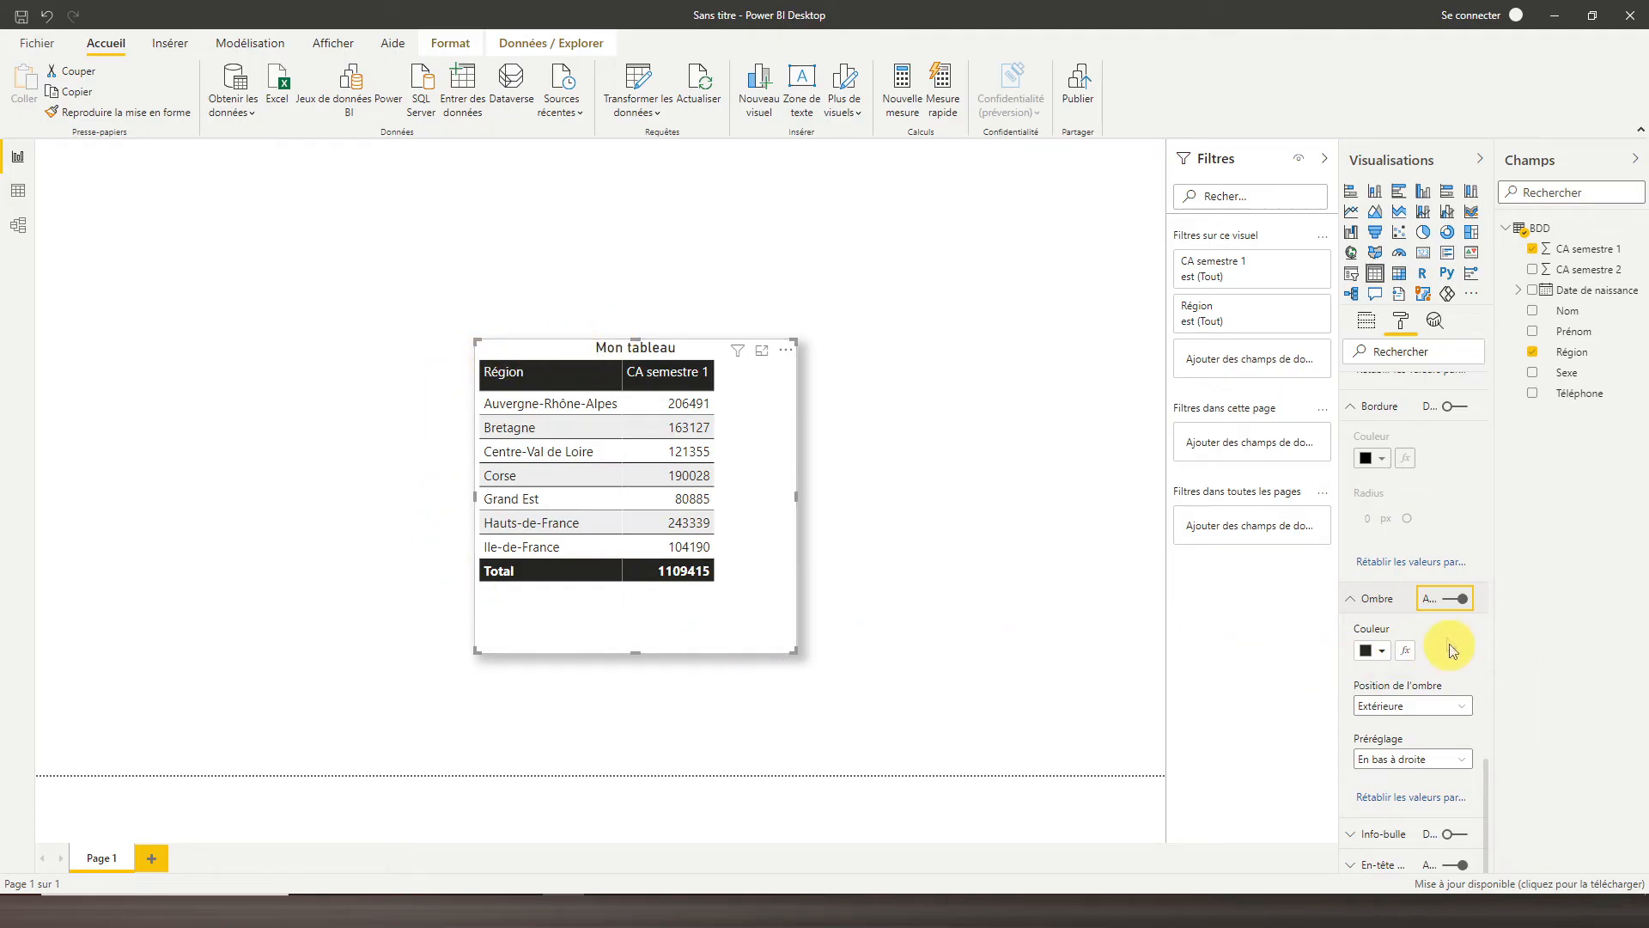
click(1457, 605)
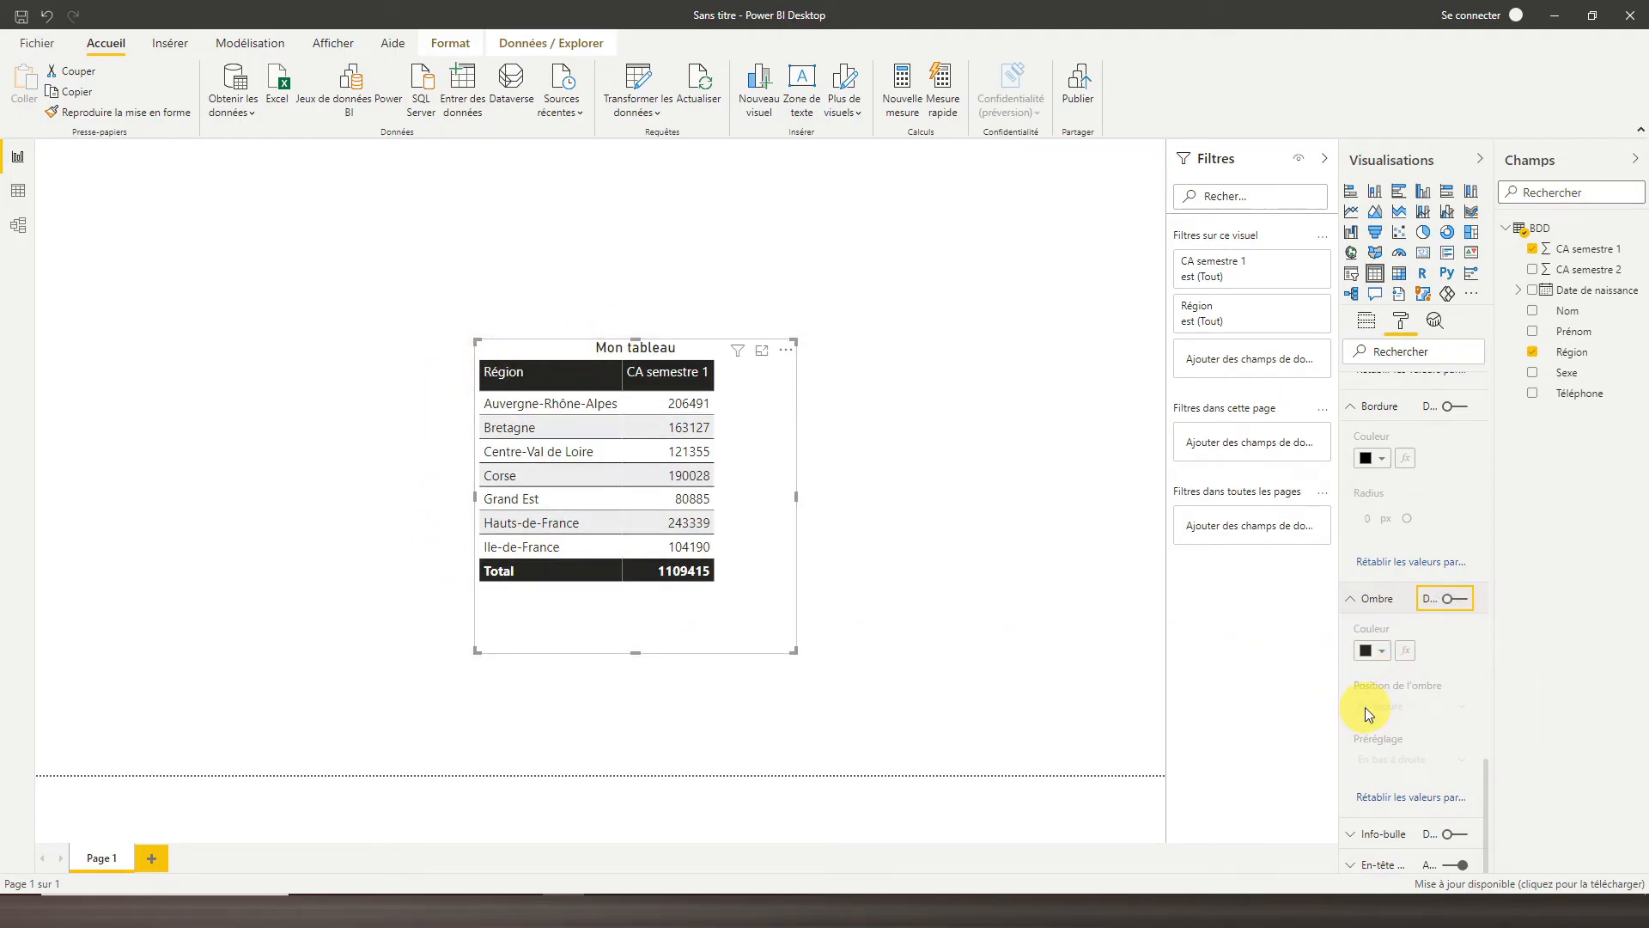
Try switching the table's tooltip on and back off, and look over the visual header options
scroll(1368, 828, down, 3)
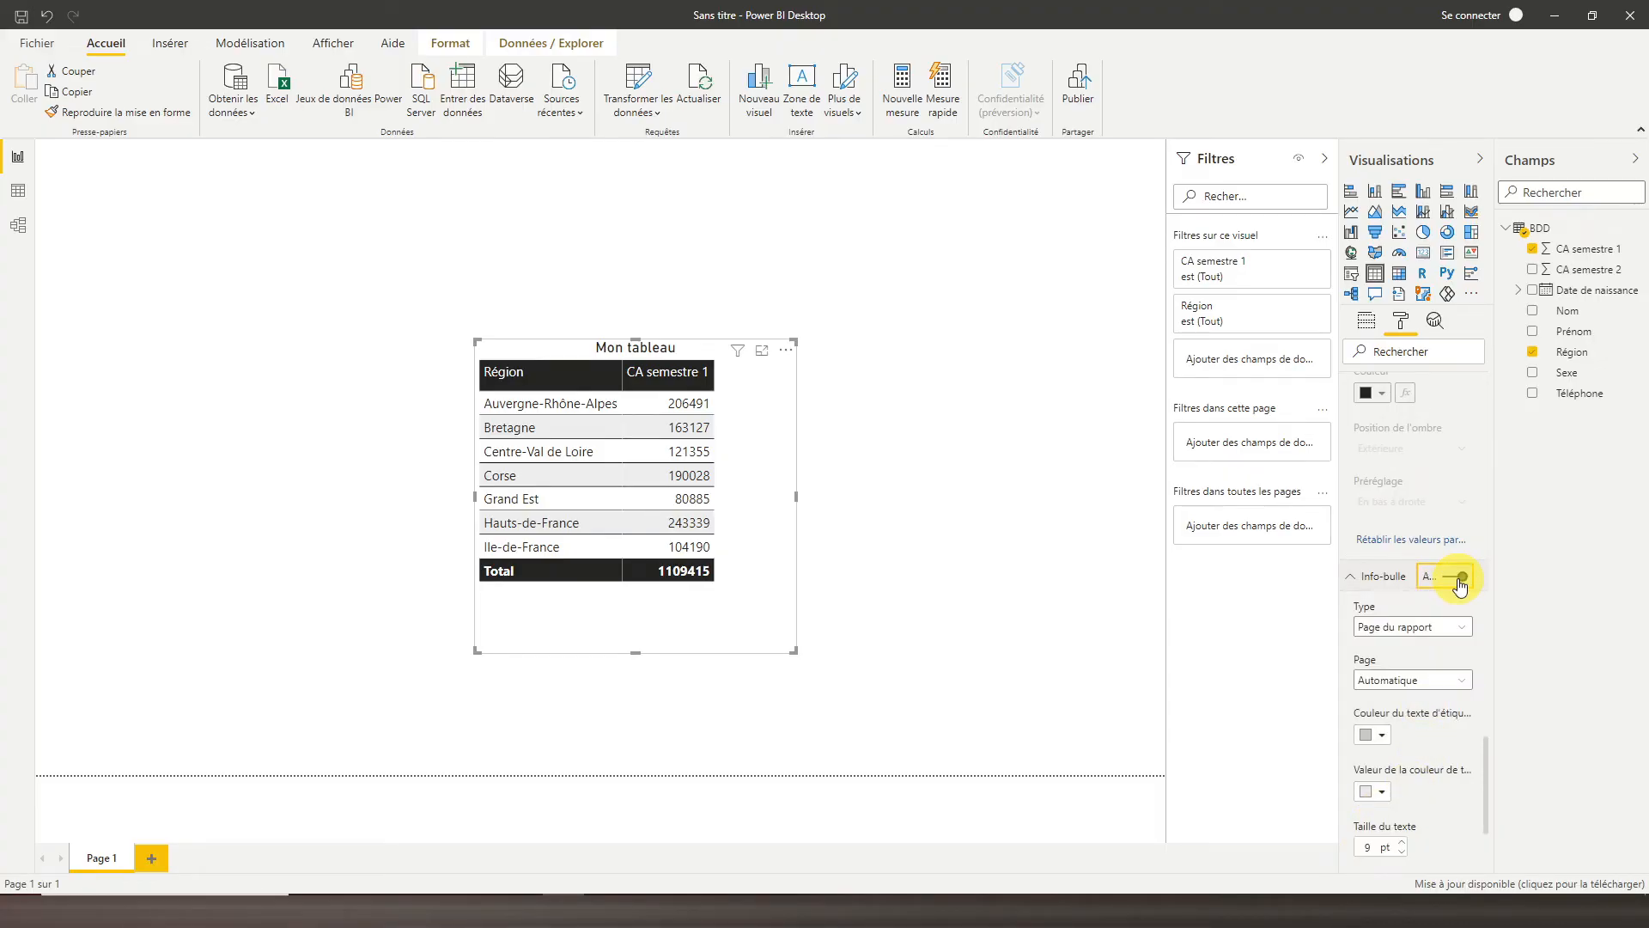
click(1460, 578)
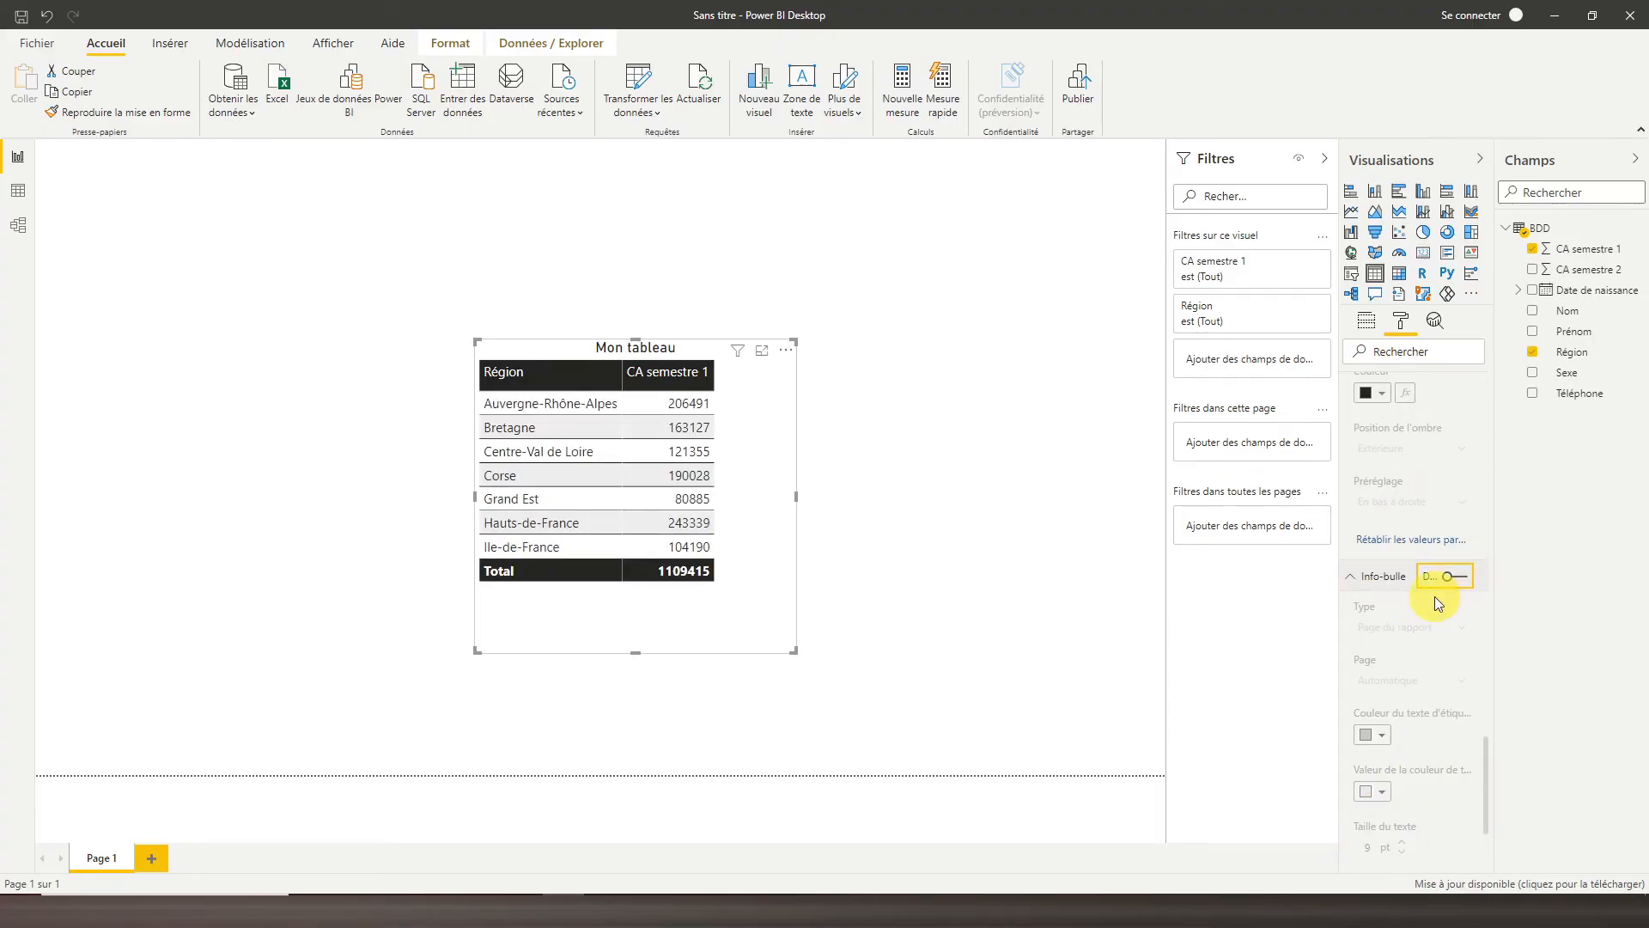
click(1366, 577)
click(1370, 864)
scroll(1383, 759, down, 5)
Add the CA semestre 2 field to the table visual's values
scroll(1388, 595, up, 10)
scroll(1392, 604, up, 4)
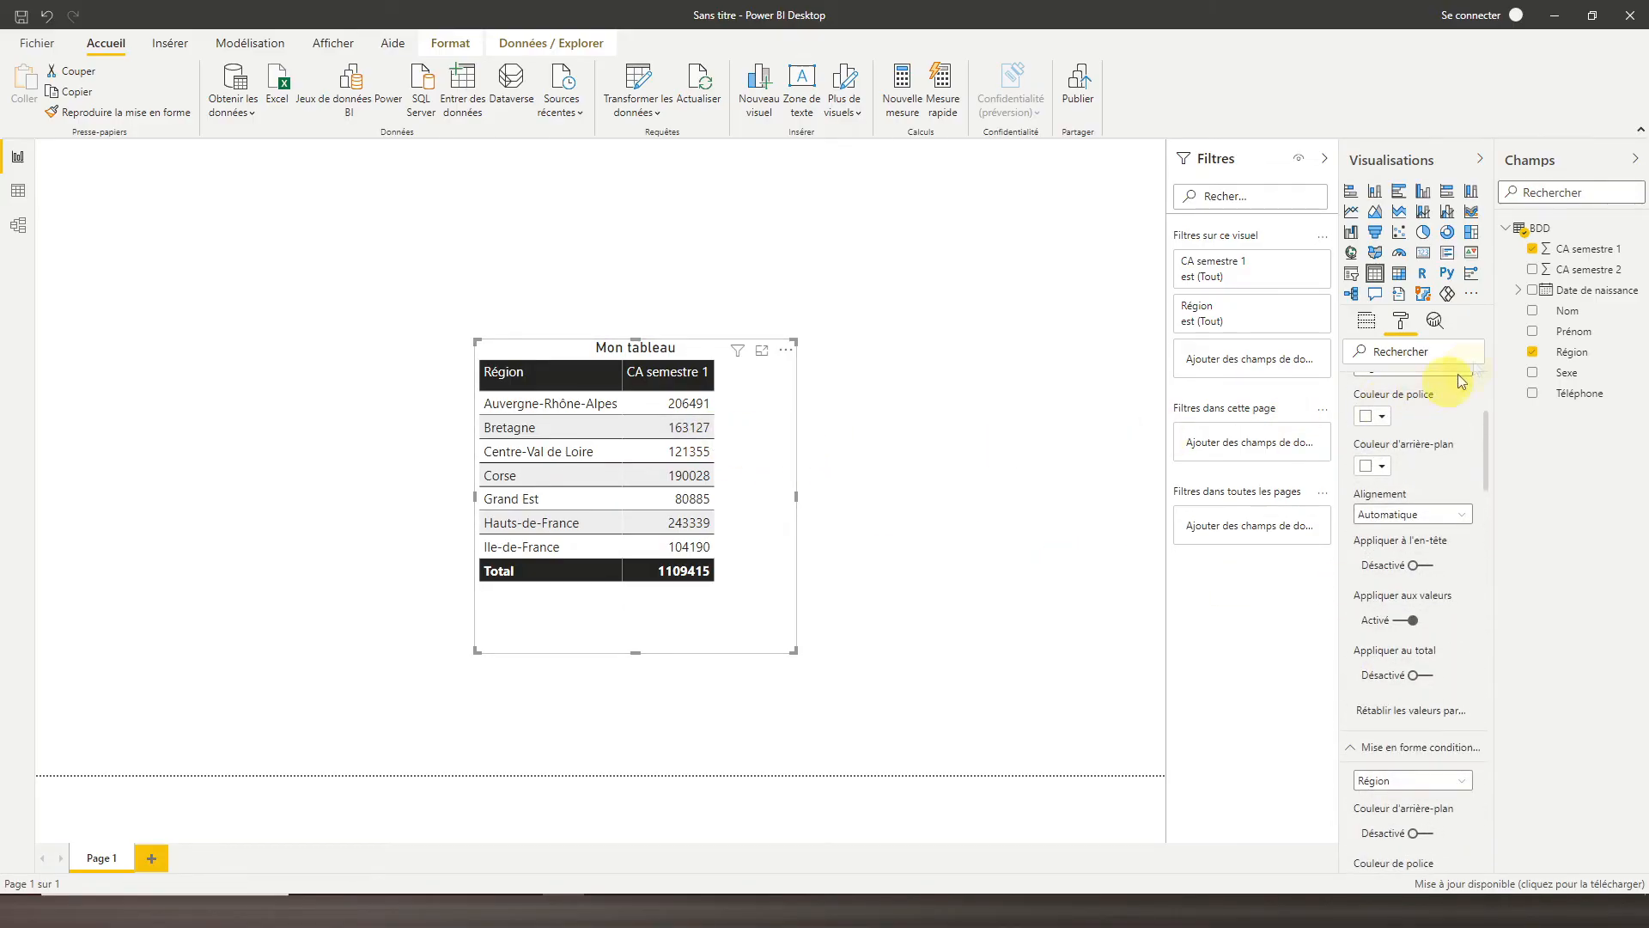
click(1533, 270)
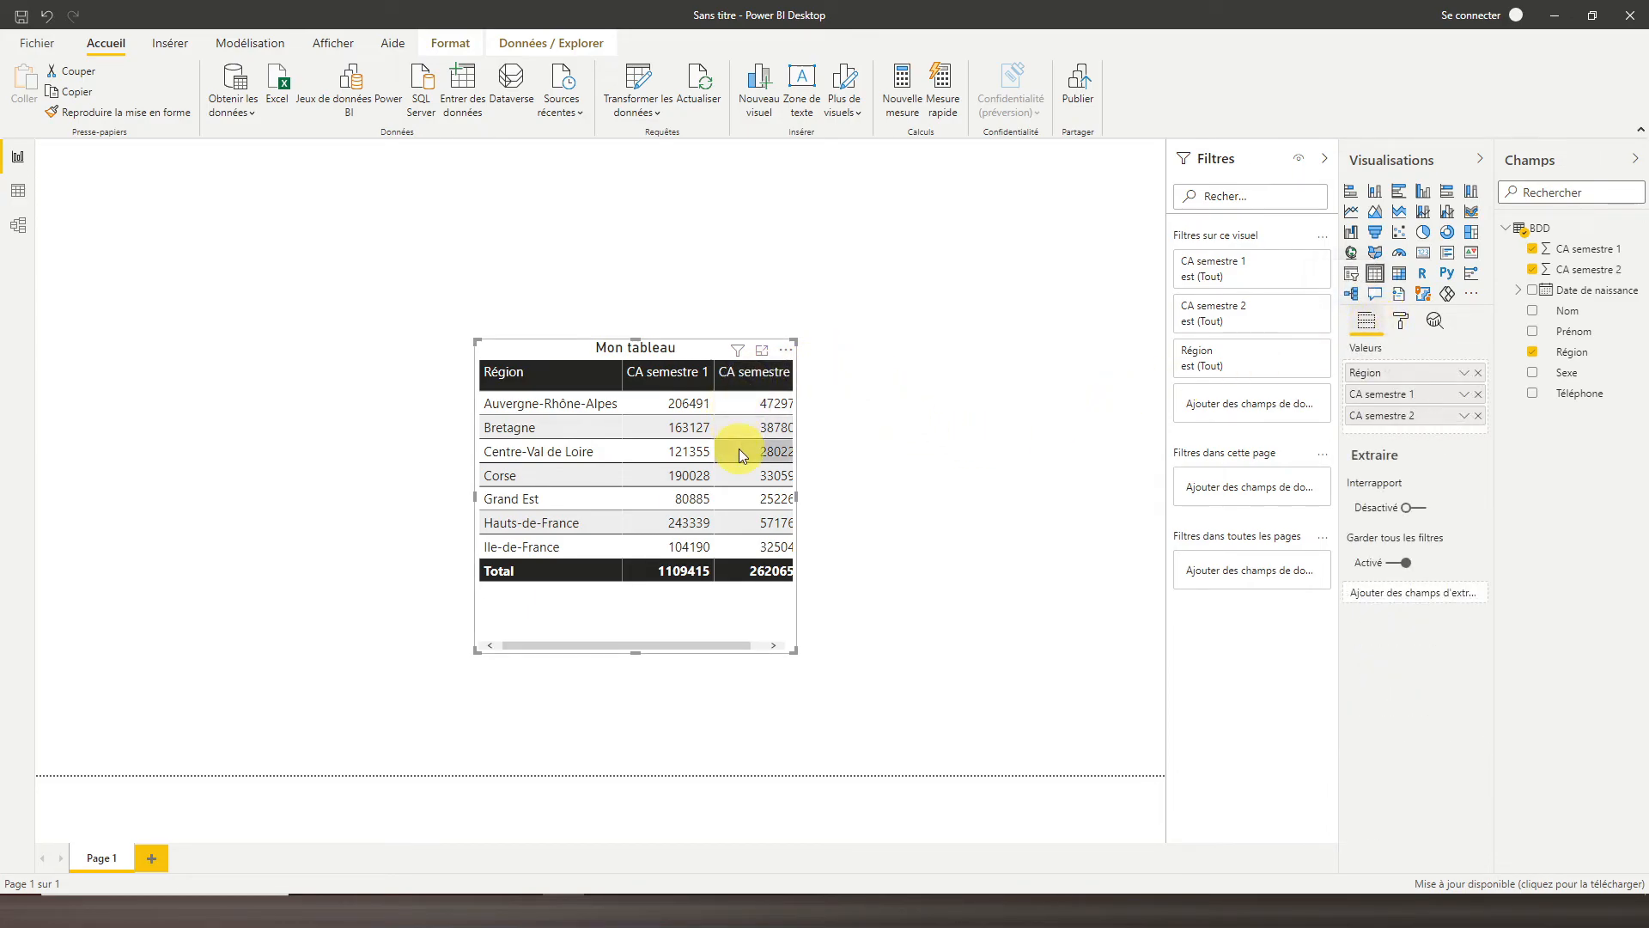
Resize the table visual so the CA semestre 2 column shows completely and the empty space below the total row is removed
drag(796, 491, 821, 488)
drag(646, 652, 650, 585)
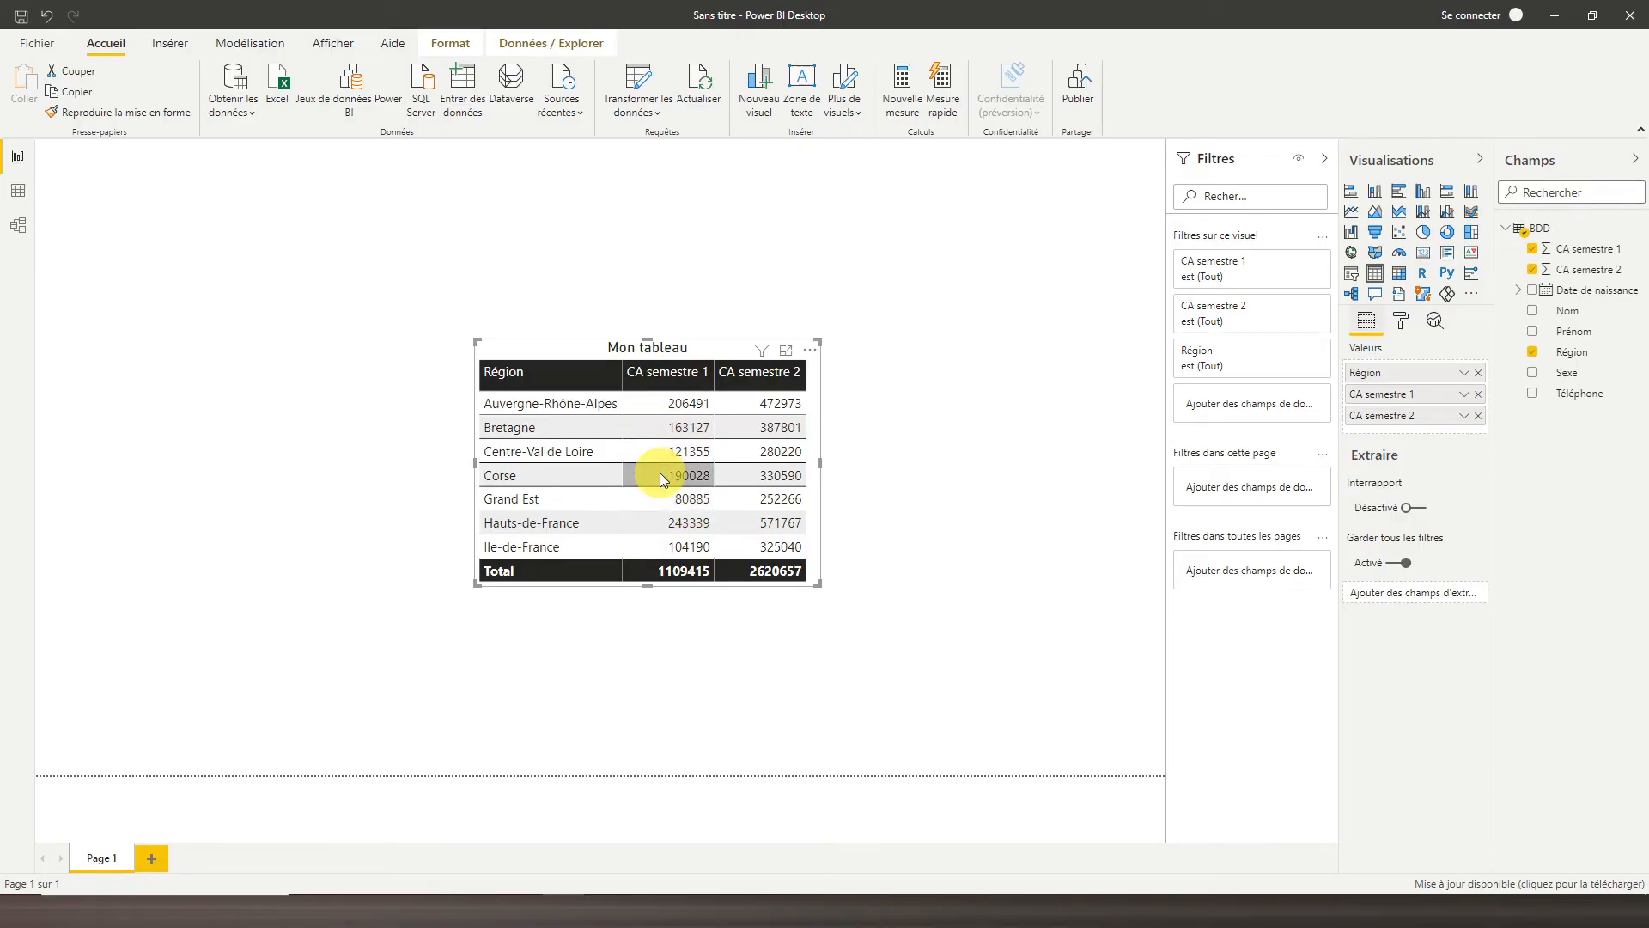
Add a separate slicer visual beside the table, align its top edge with the table's, and fill it with the Région field
click(1352, 275)
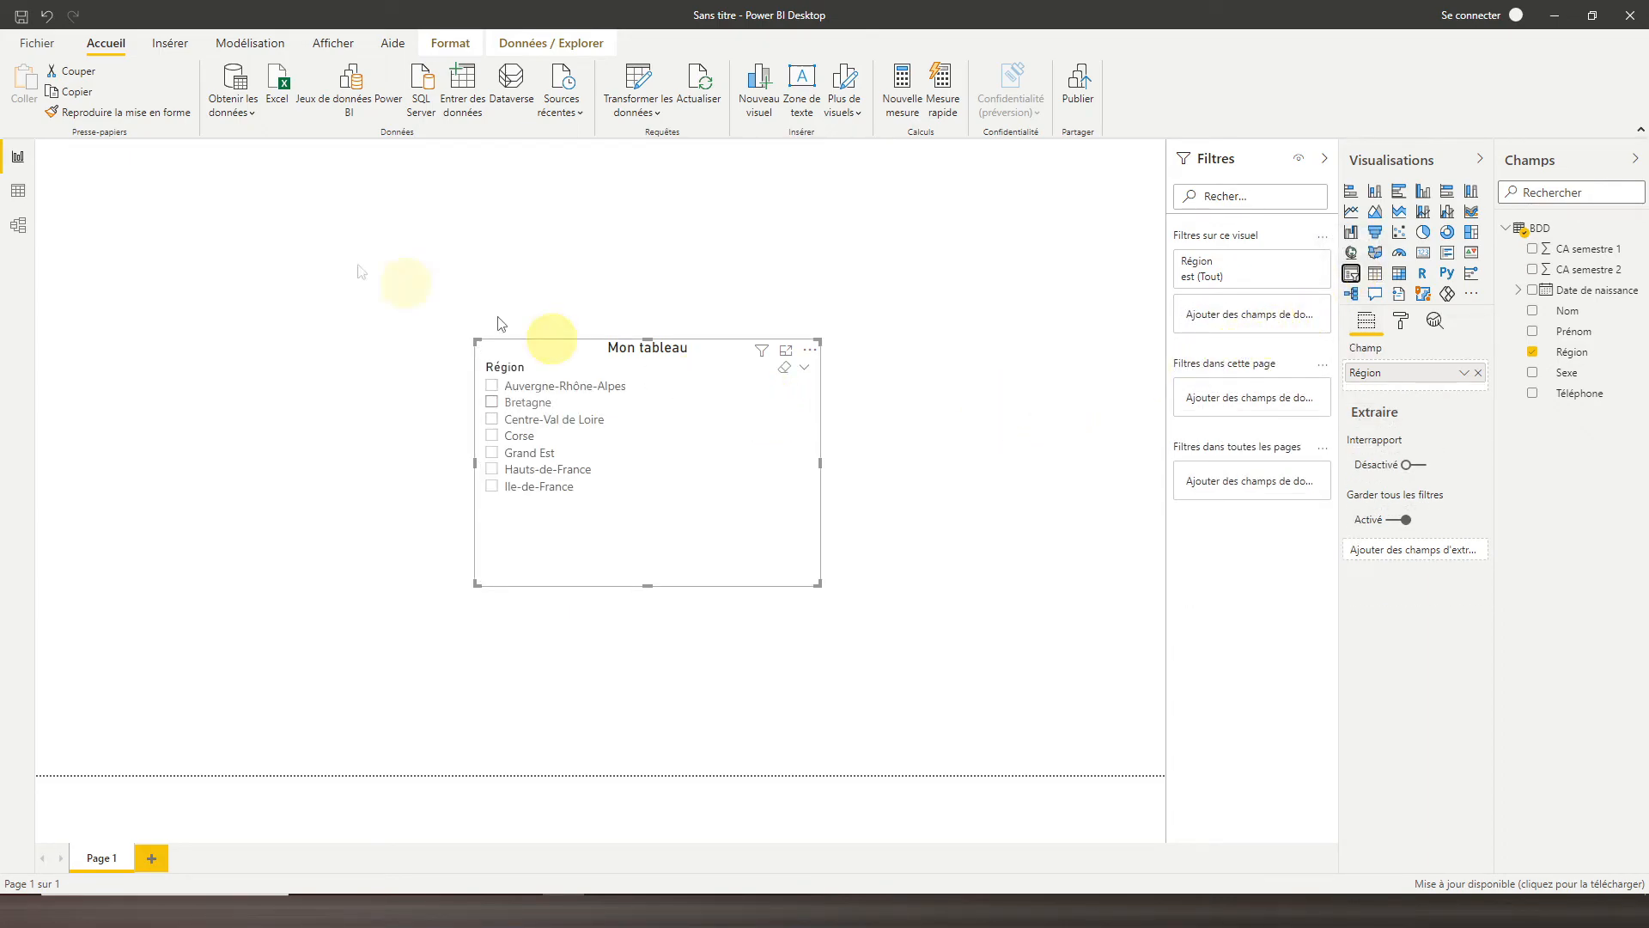
click(48, 17)
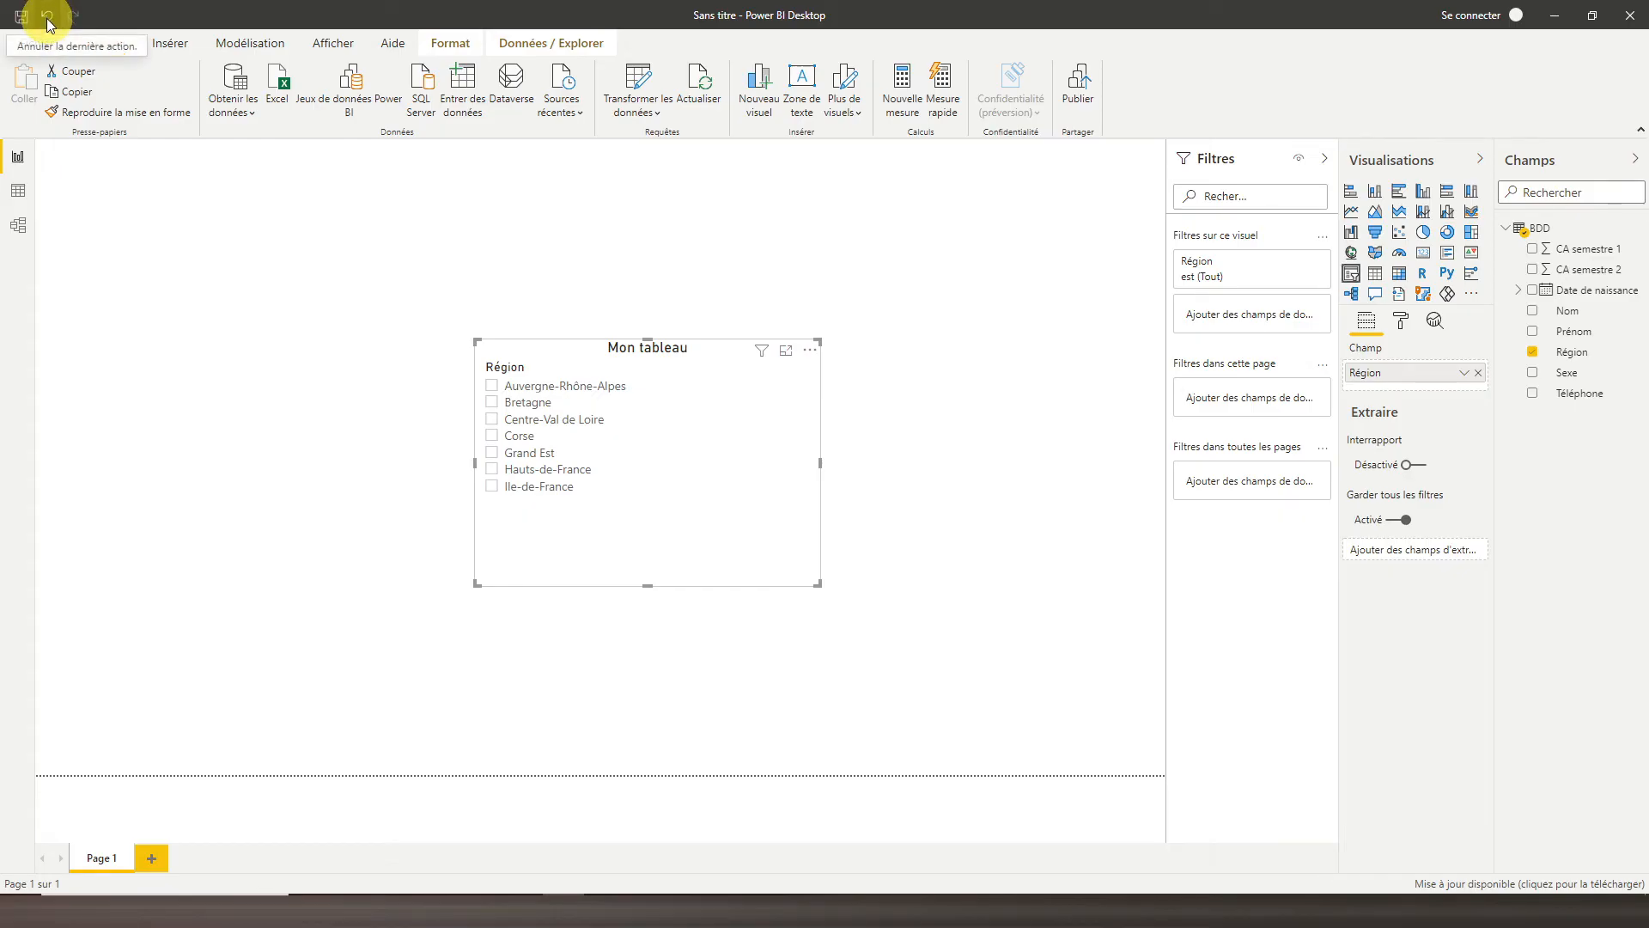
click(394, 340)
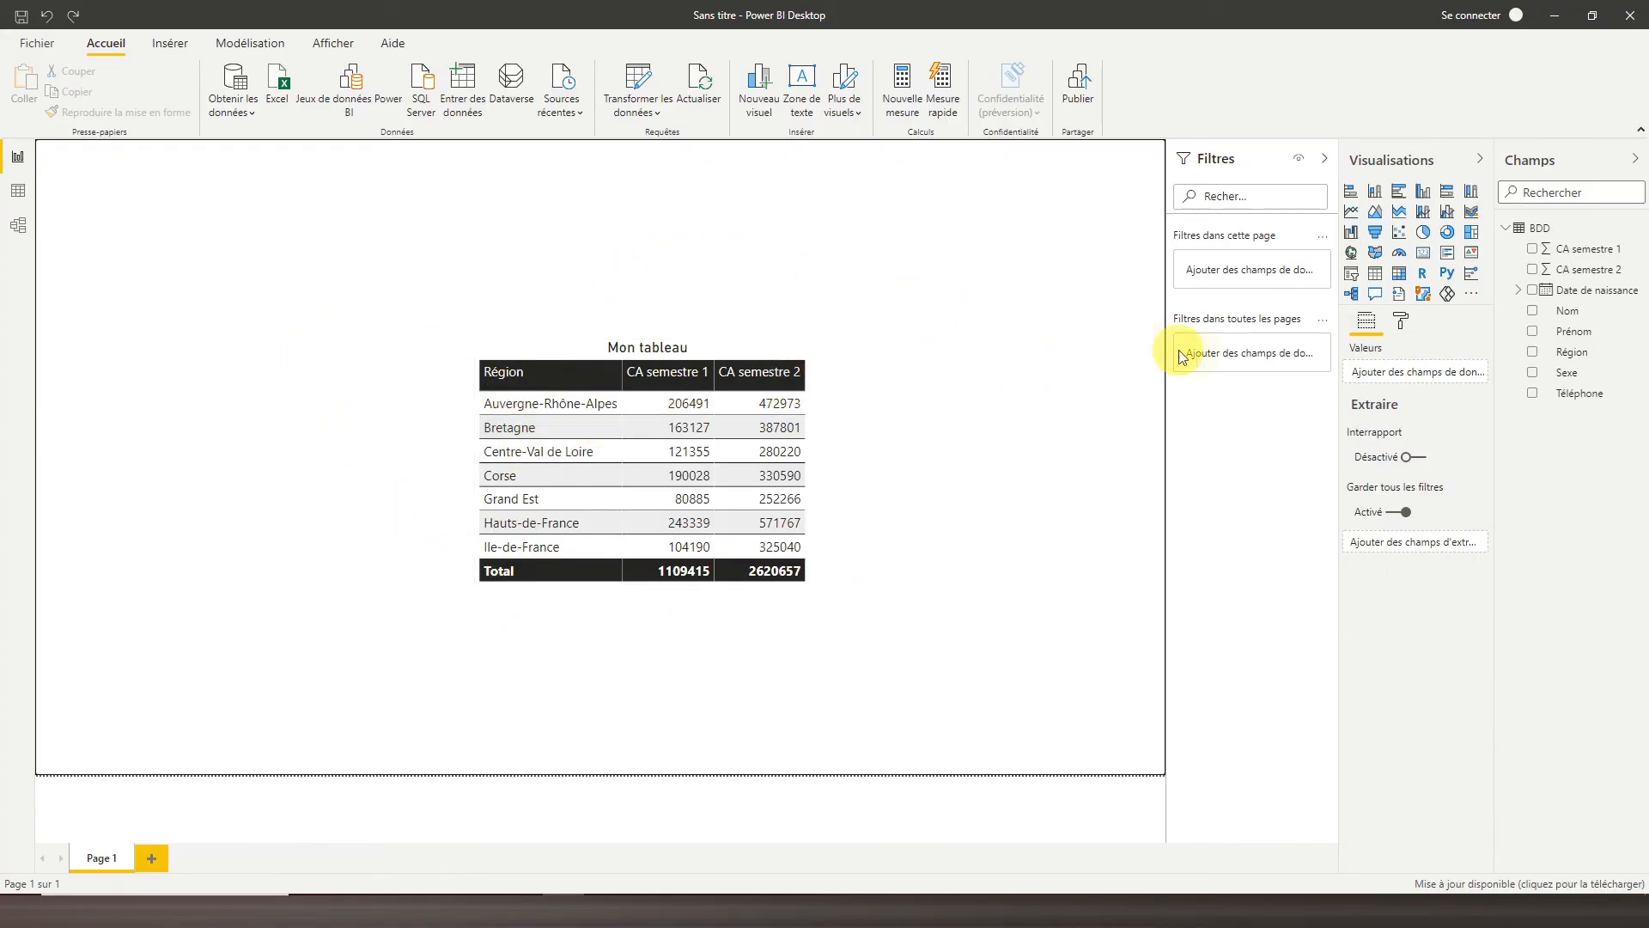
click(1354, 275)
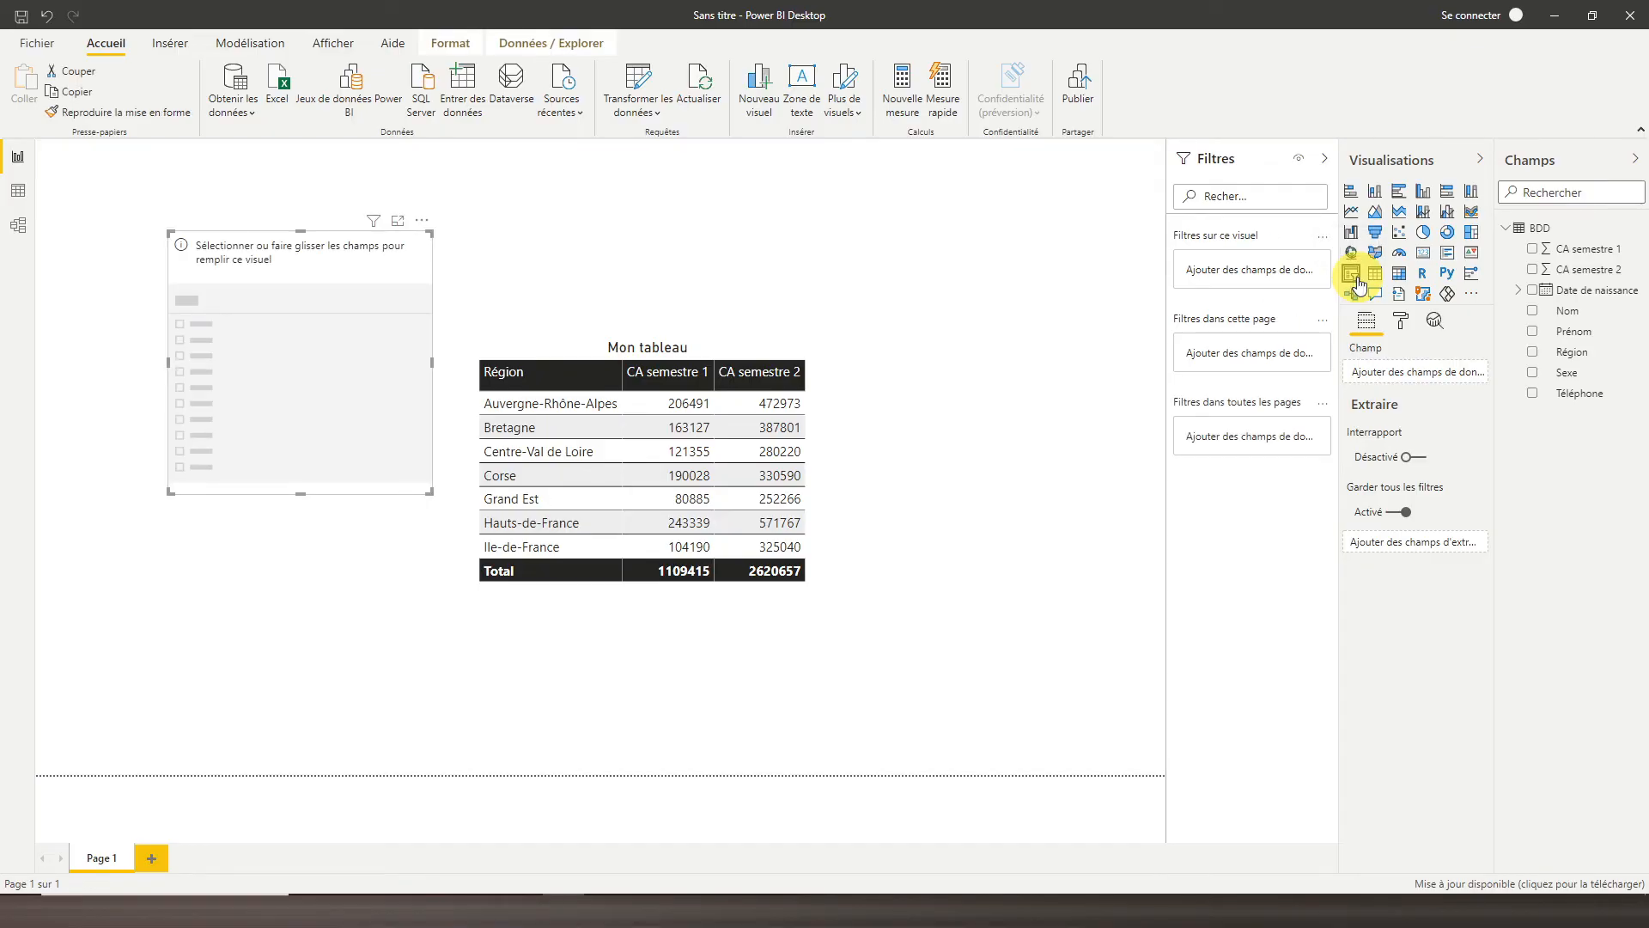
drag(247, 241, 232, 340)
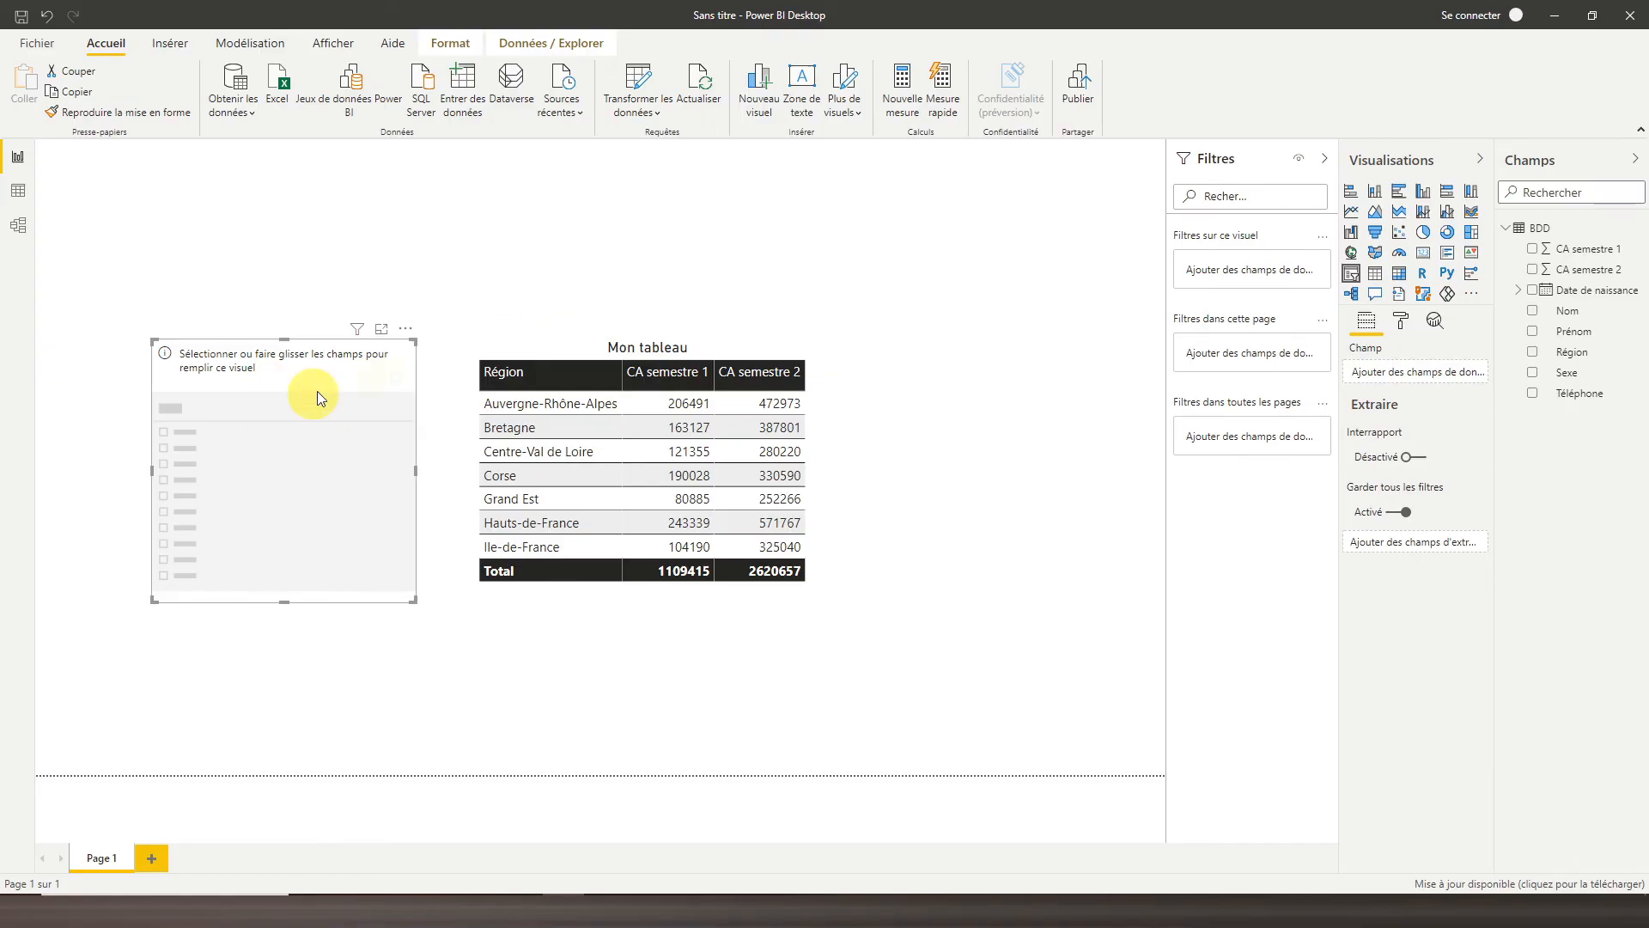
click(1533, 353)
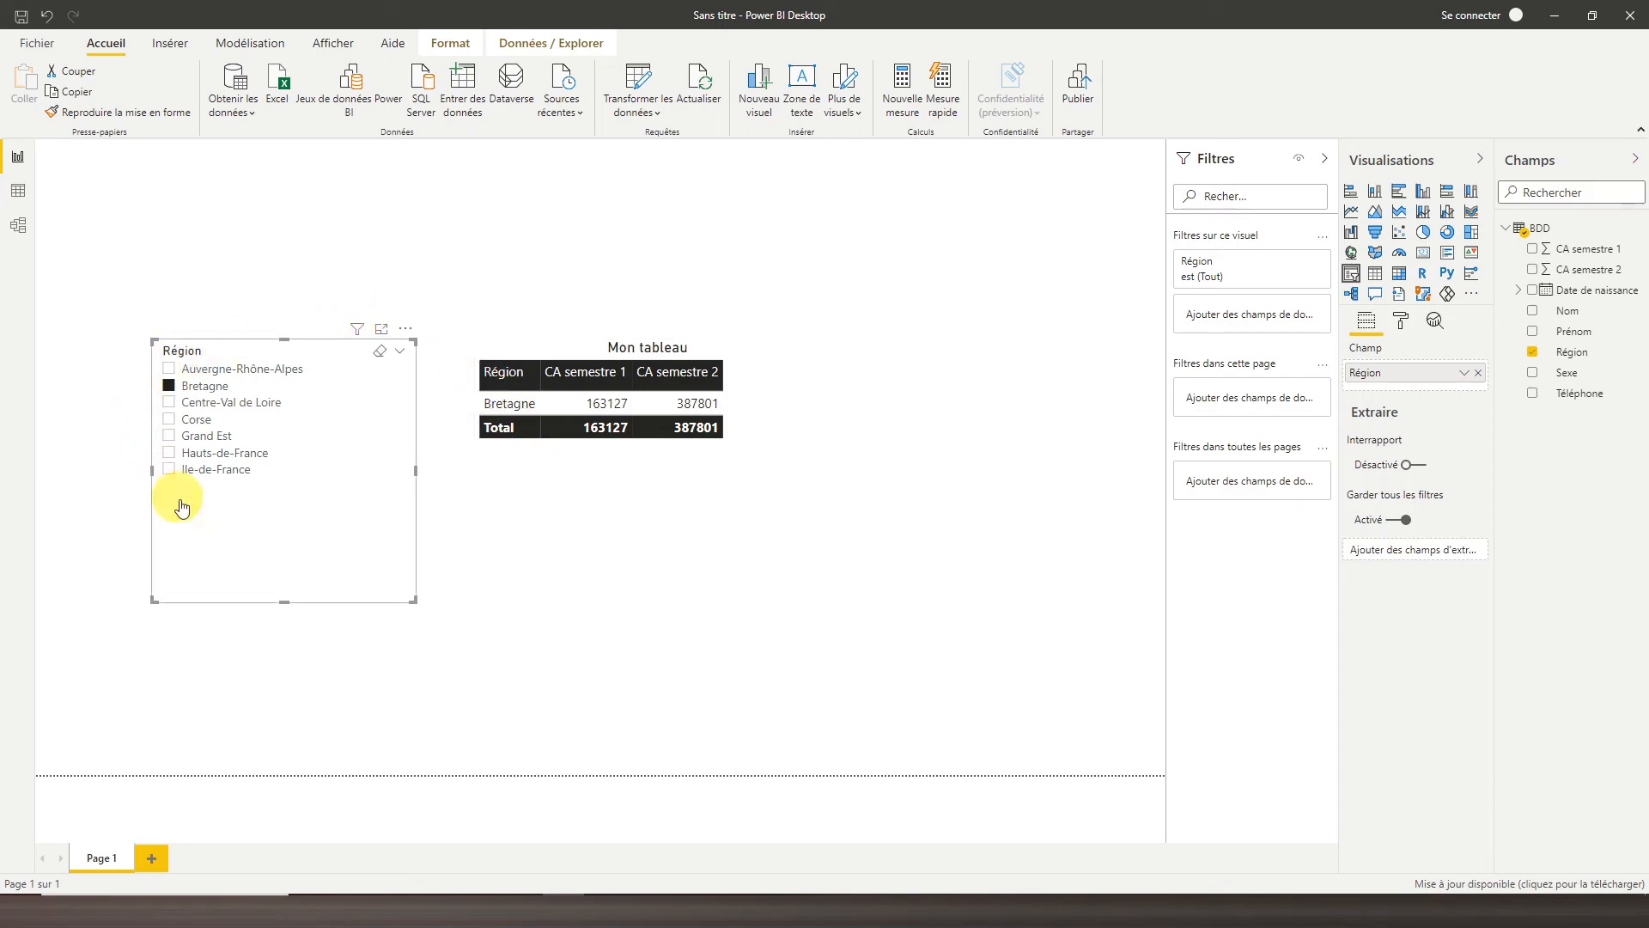
Shrink the Région slicer to fit its list of regions, and try its Auvergne-Rhône-Alpes checkbox
drag(416, 471, 328, 453)
drag(246, 601, 250, 492)
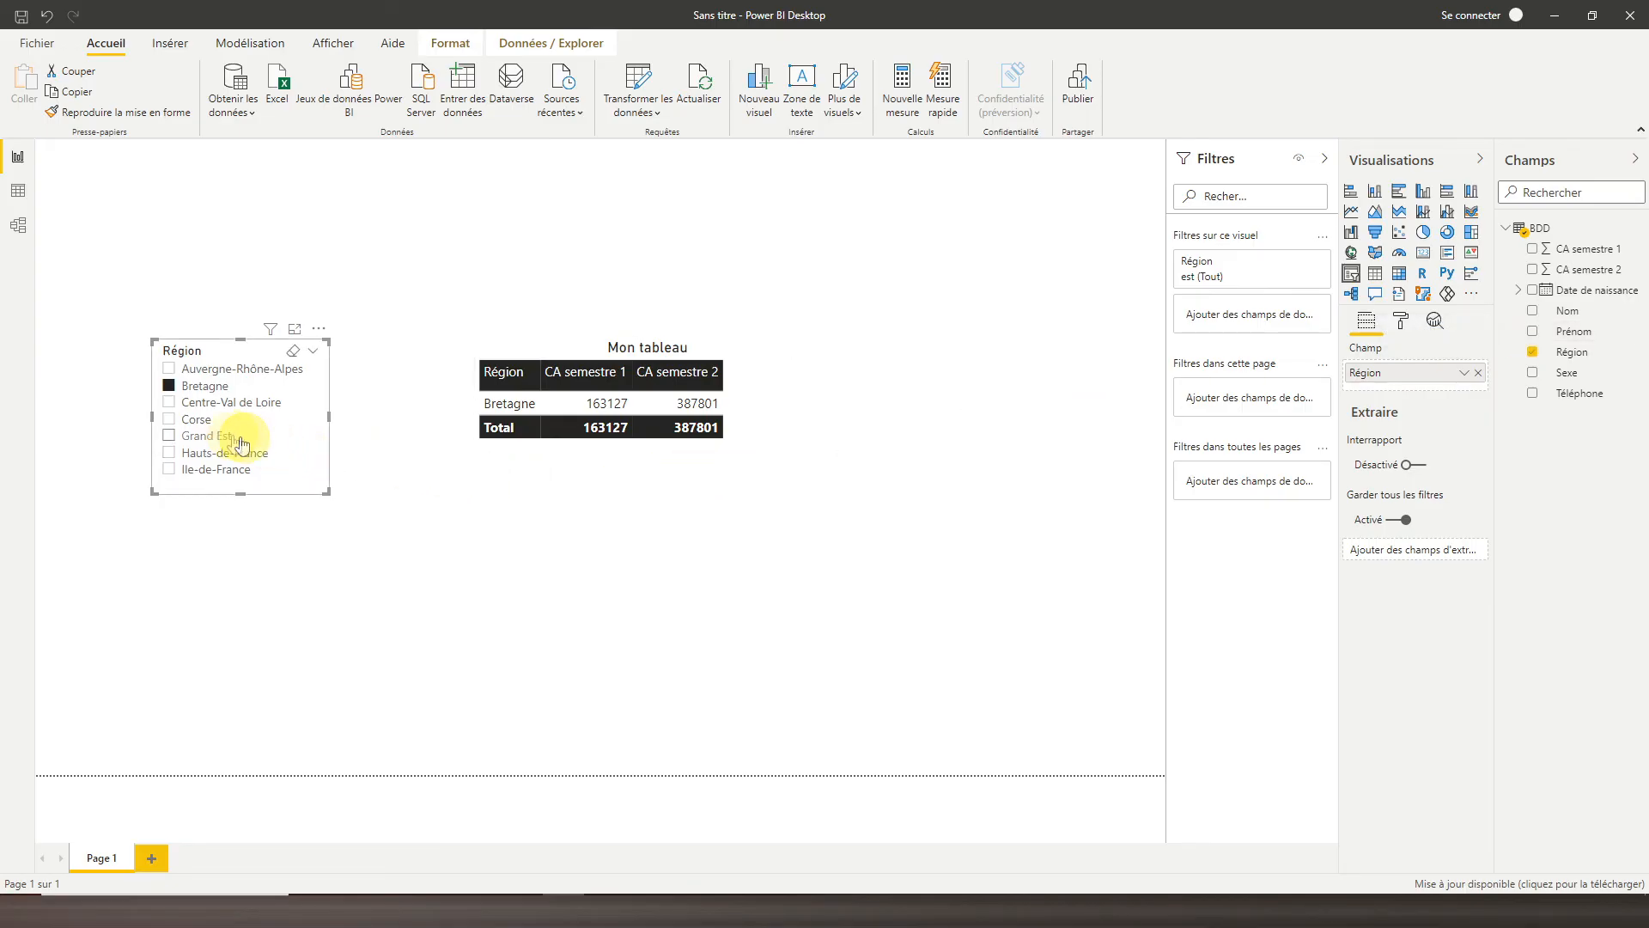
click(170, 371)
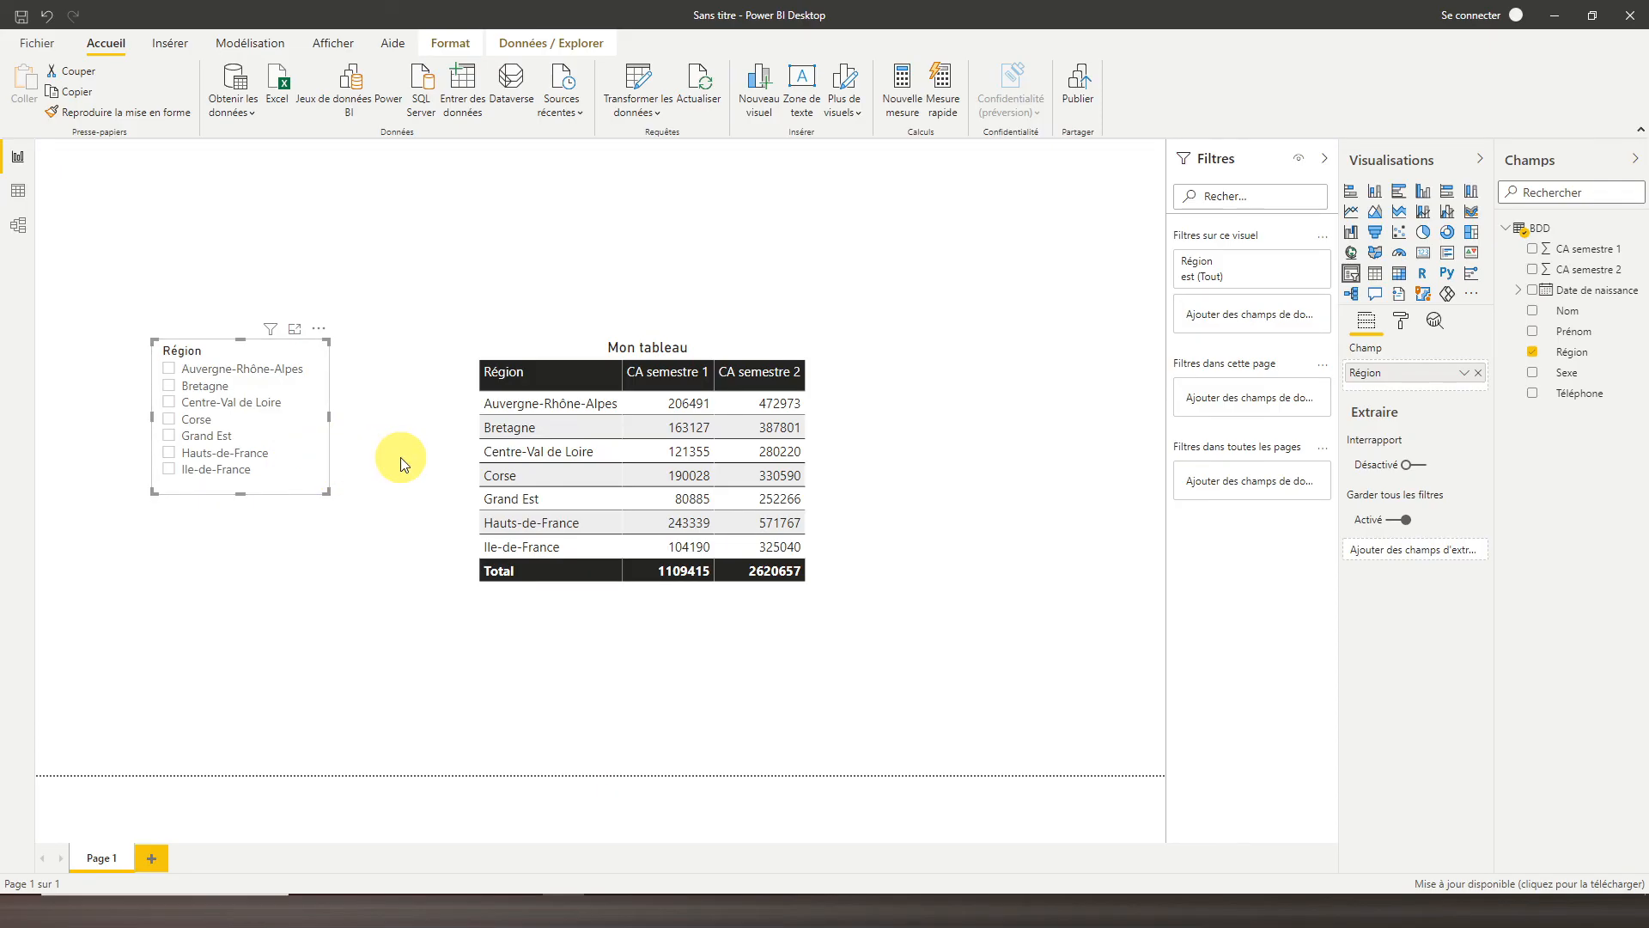
Try single selection on the Région slicer, choosing several regions in turn, and switch it back off
click(1401, 323)
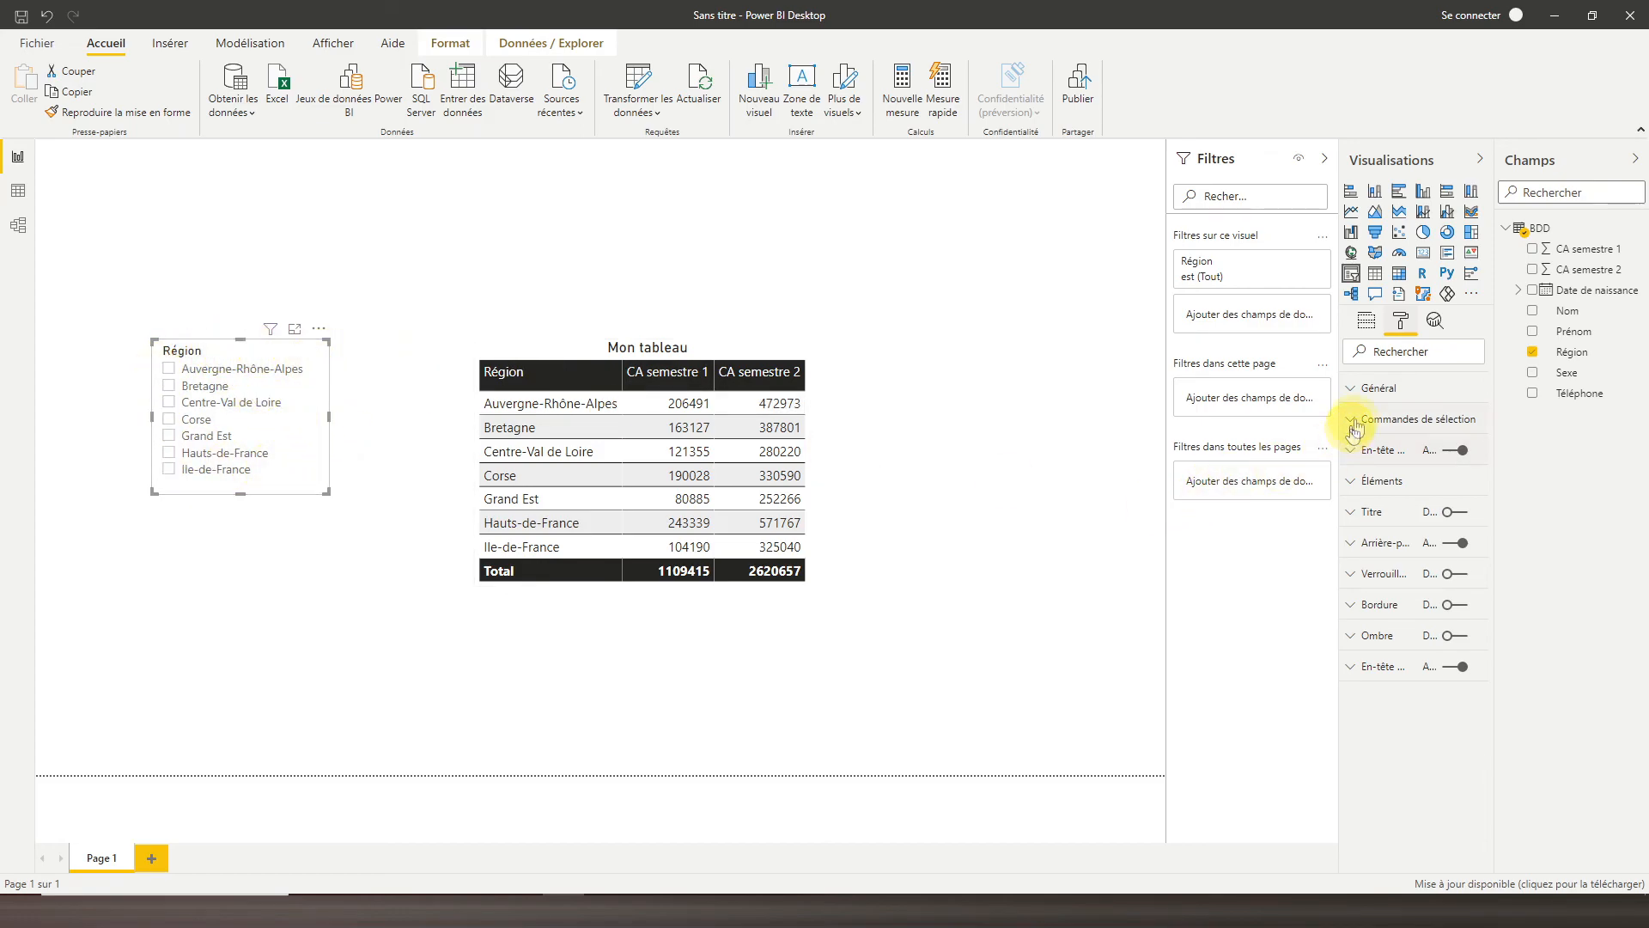
click(1380, 391)
click(1380, 391)
click(1384, 421)
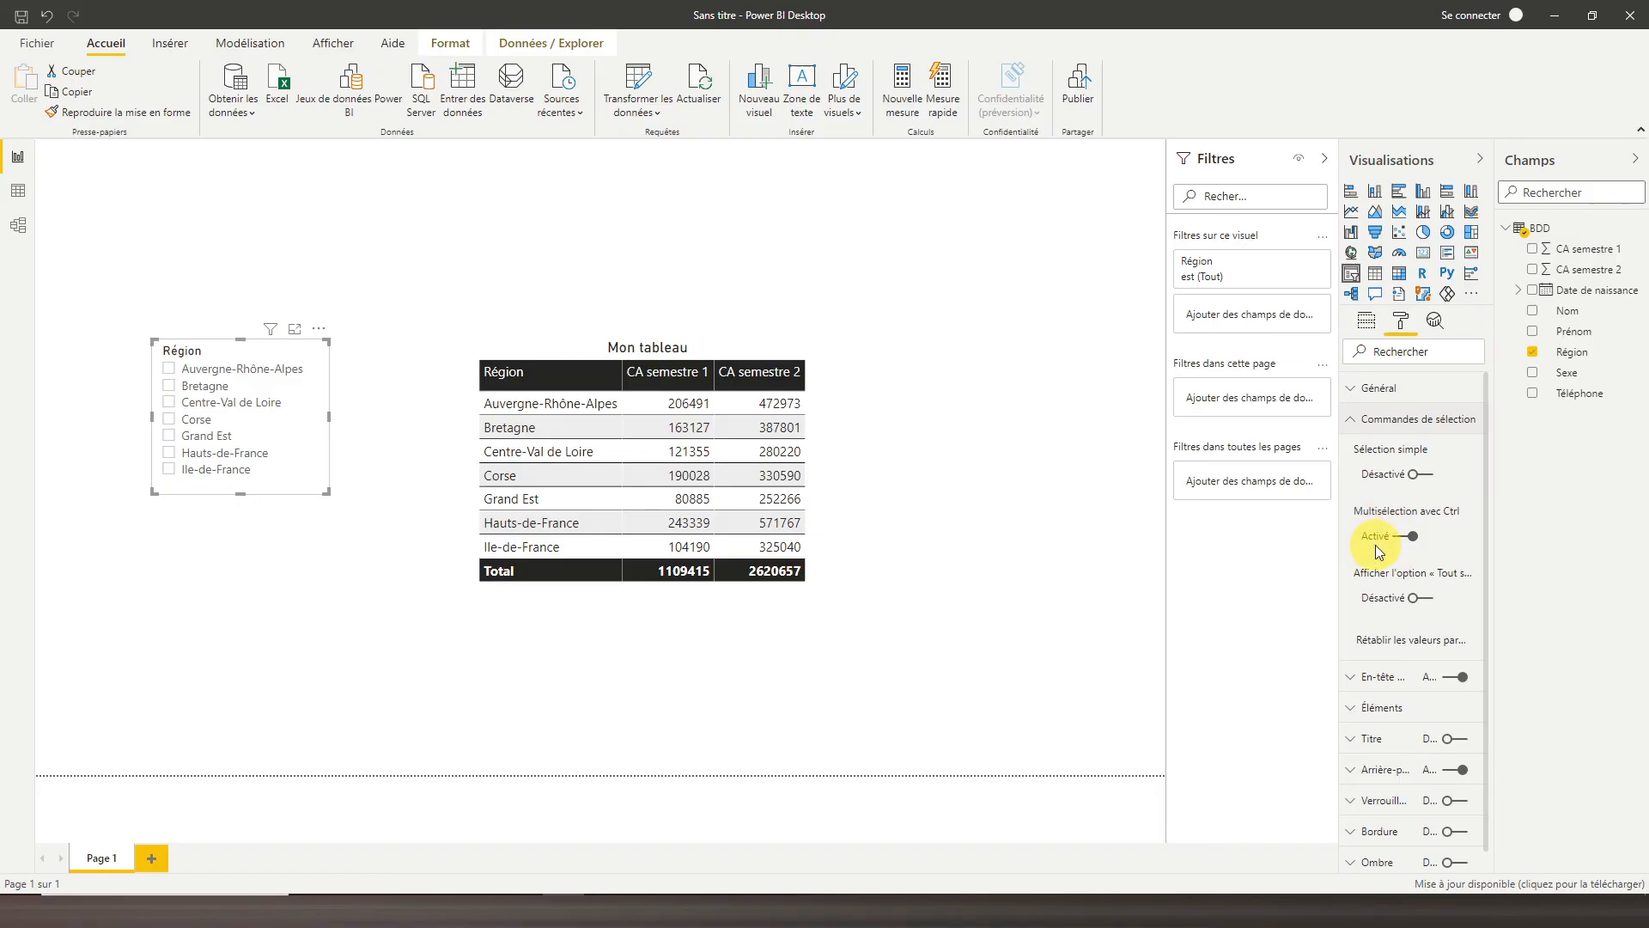
click(1424, 478)
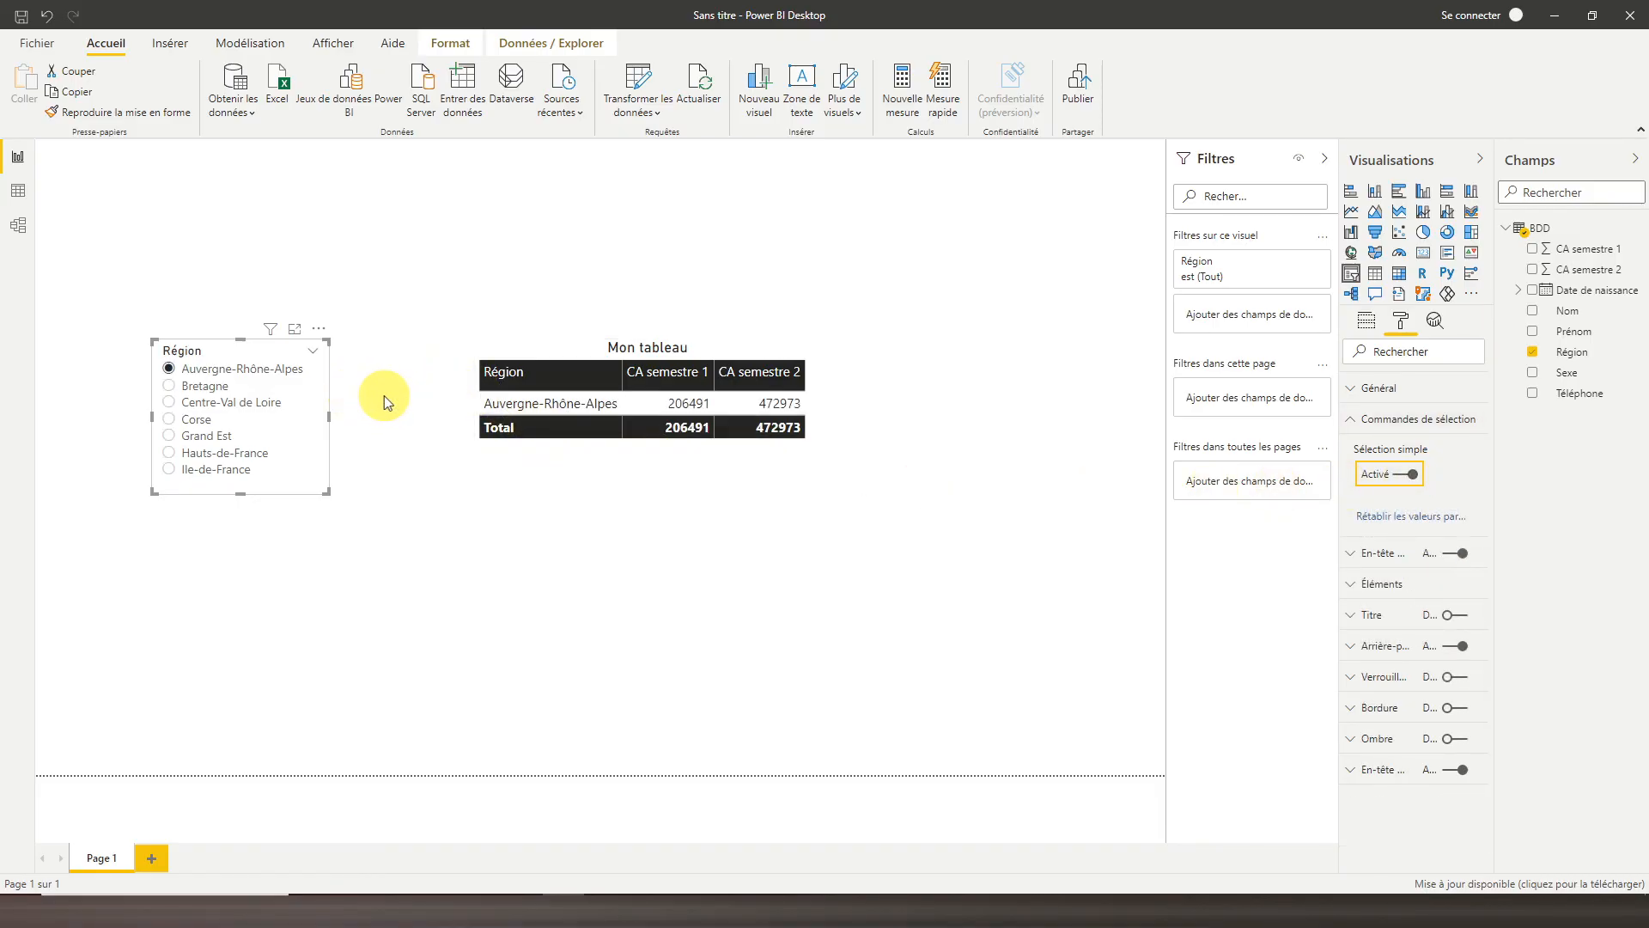
click(170, 385)
click(169, 402)
click(170, 419)
click(169, 436)
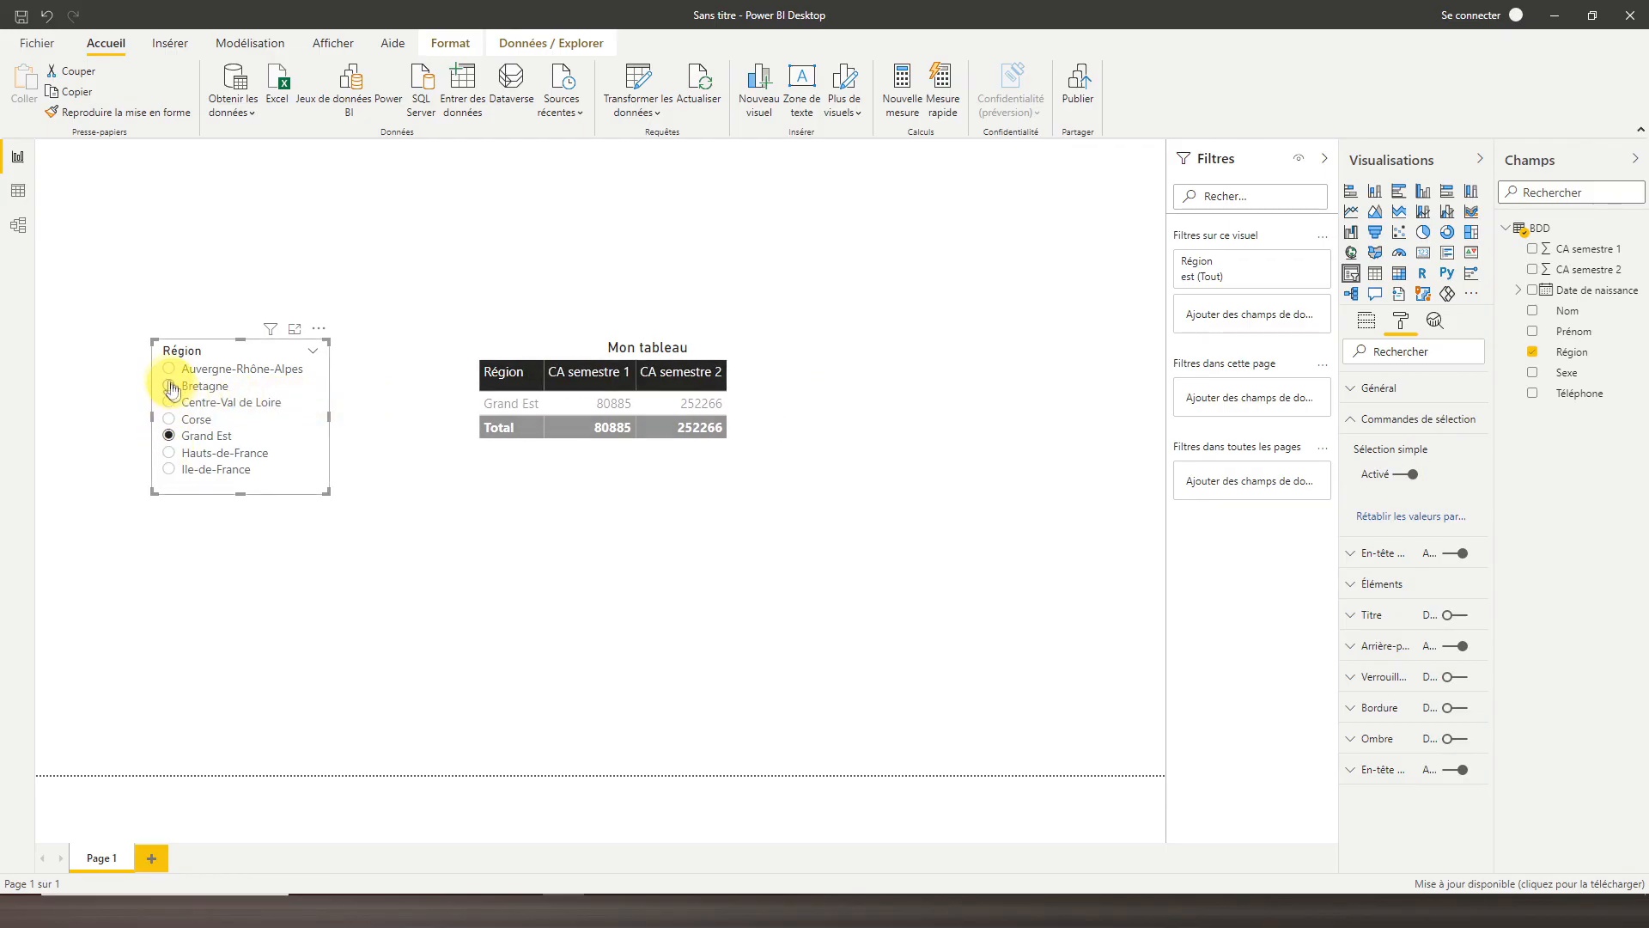
click(170, 370)
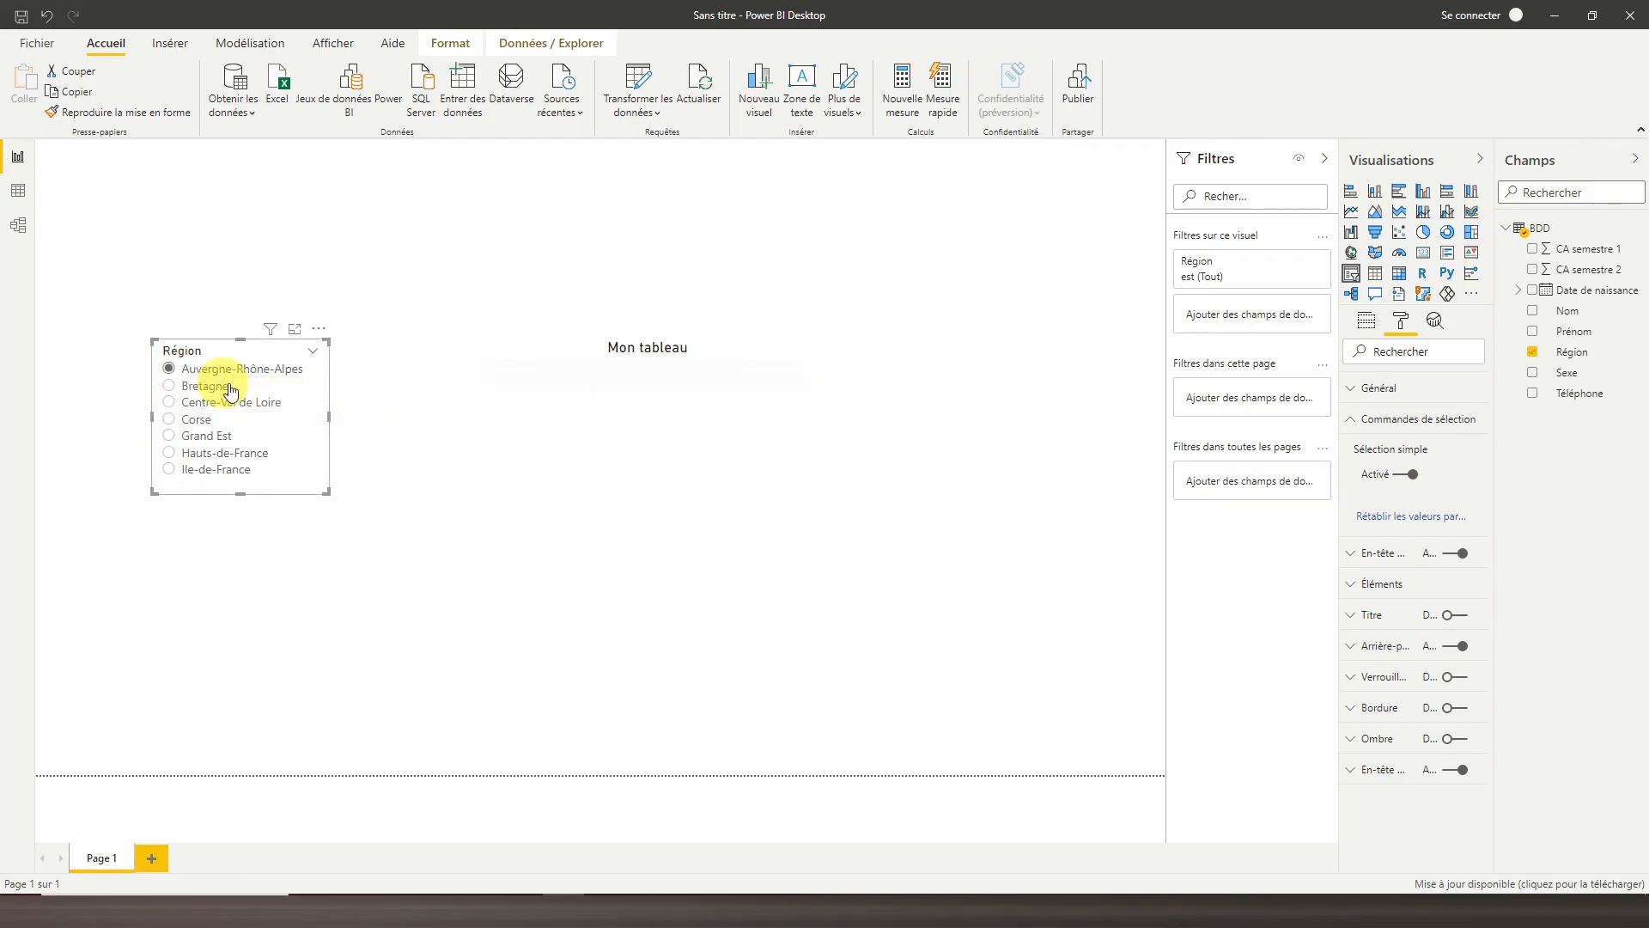
click(1402, 479)
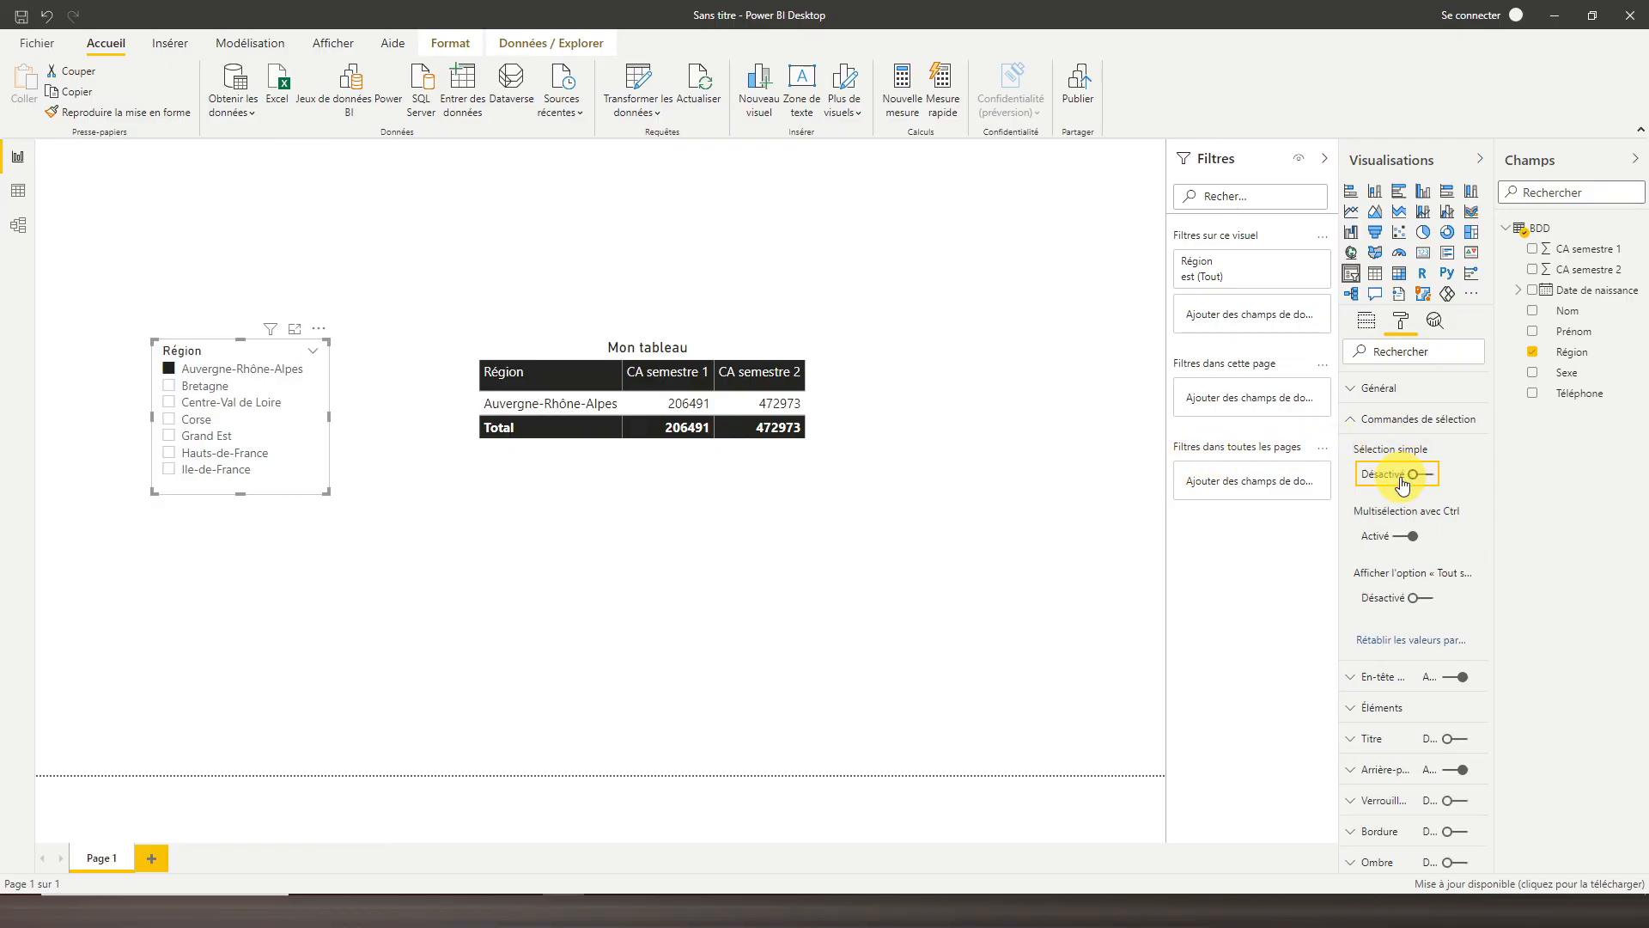
Filter the table with the Région slicer to Bretagne, Centre-Val de Loire, Corse and Grand Est together
click(171, 389)
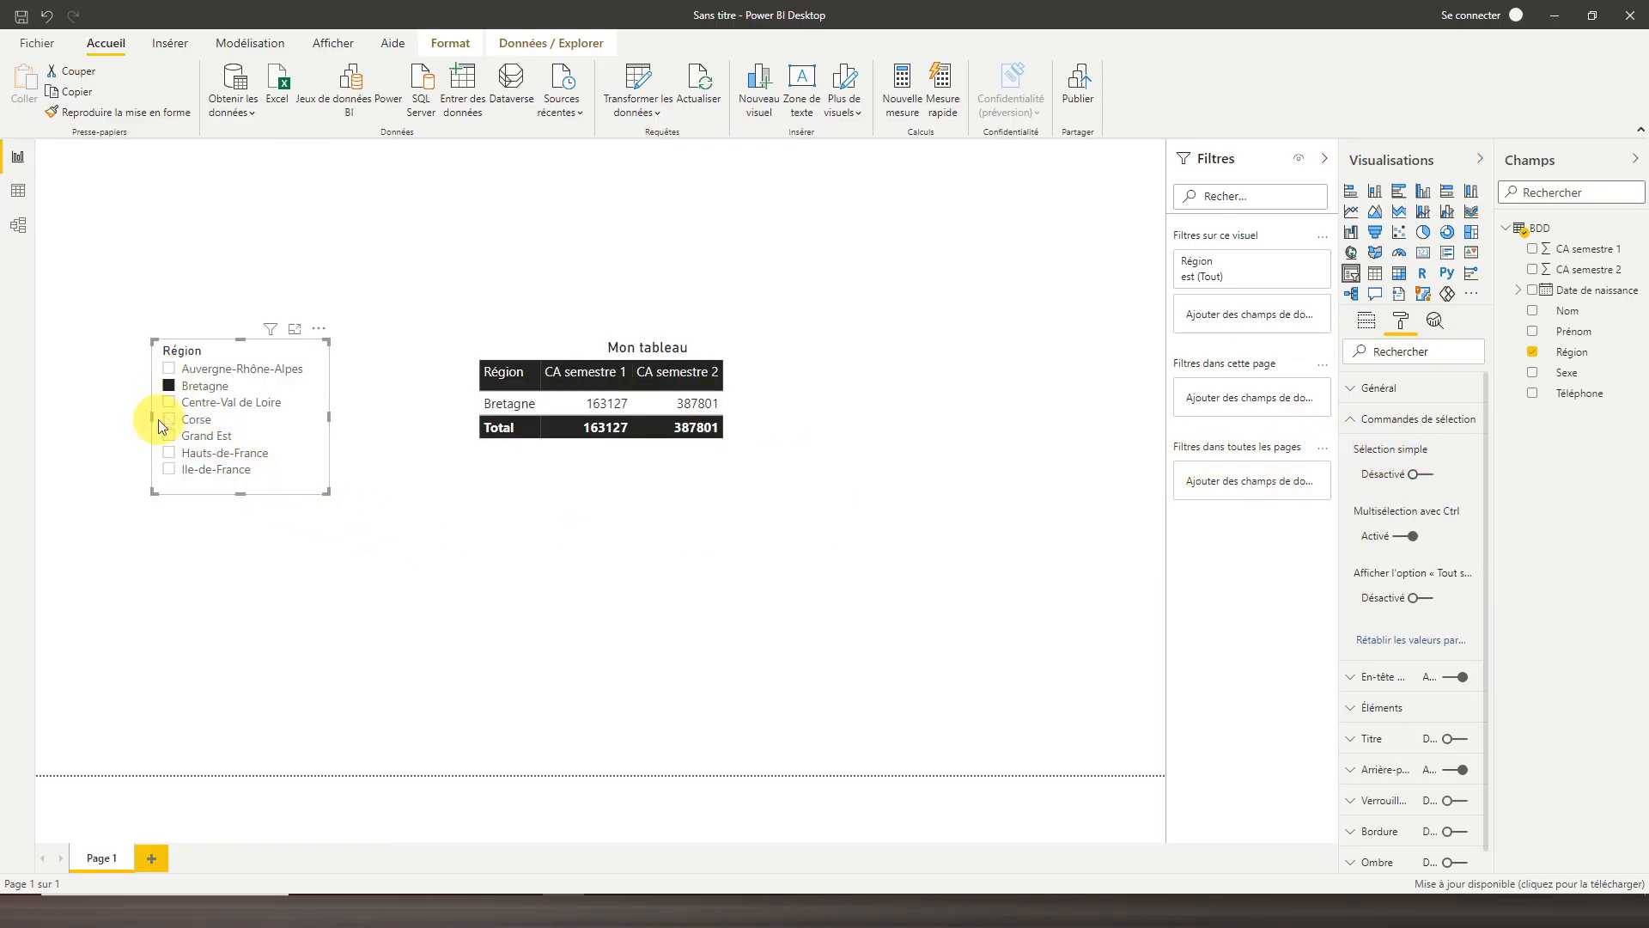
click(171, 405)
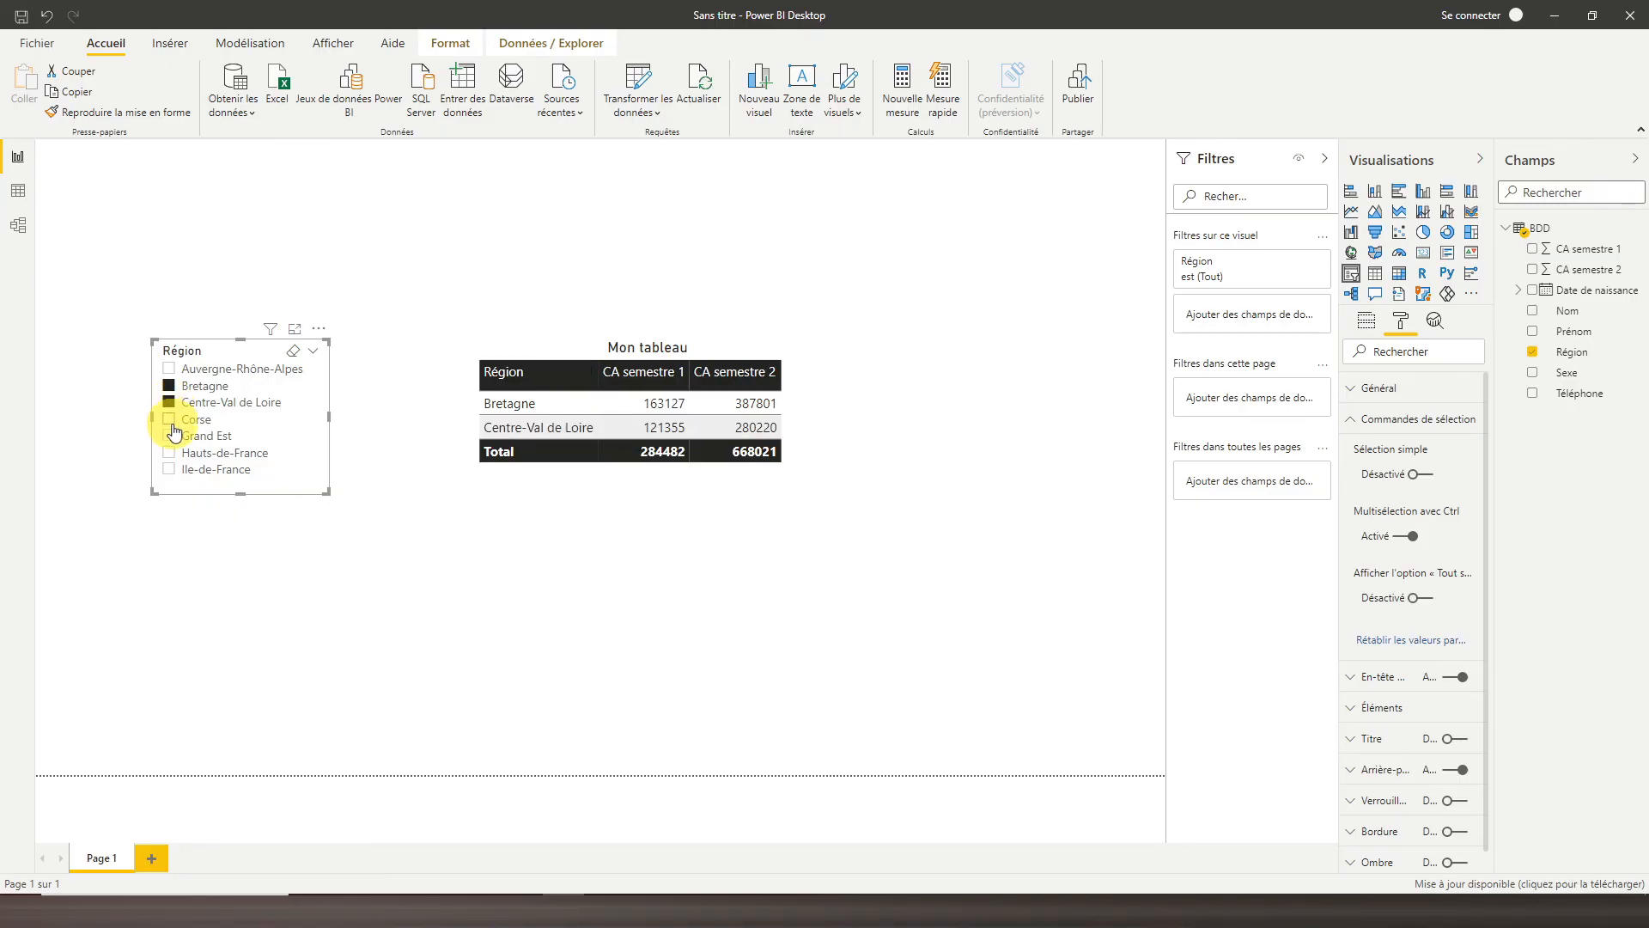
click(170, 420)
click(171, 436)
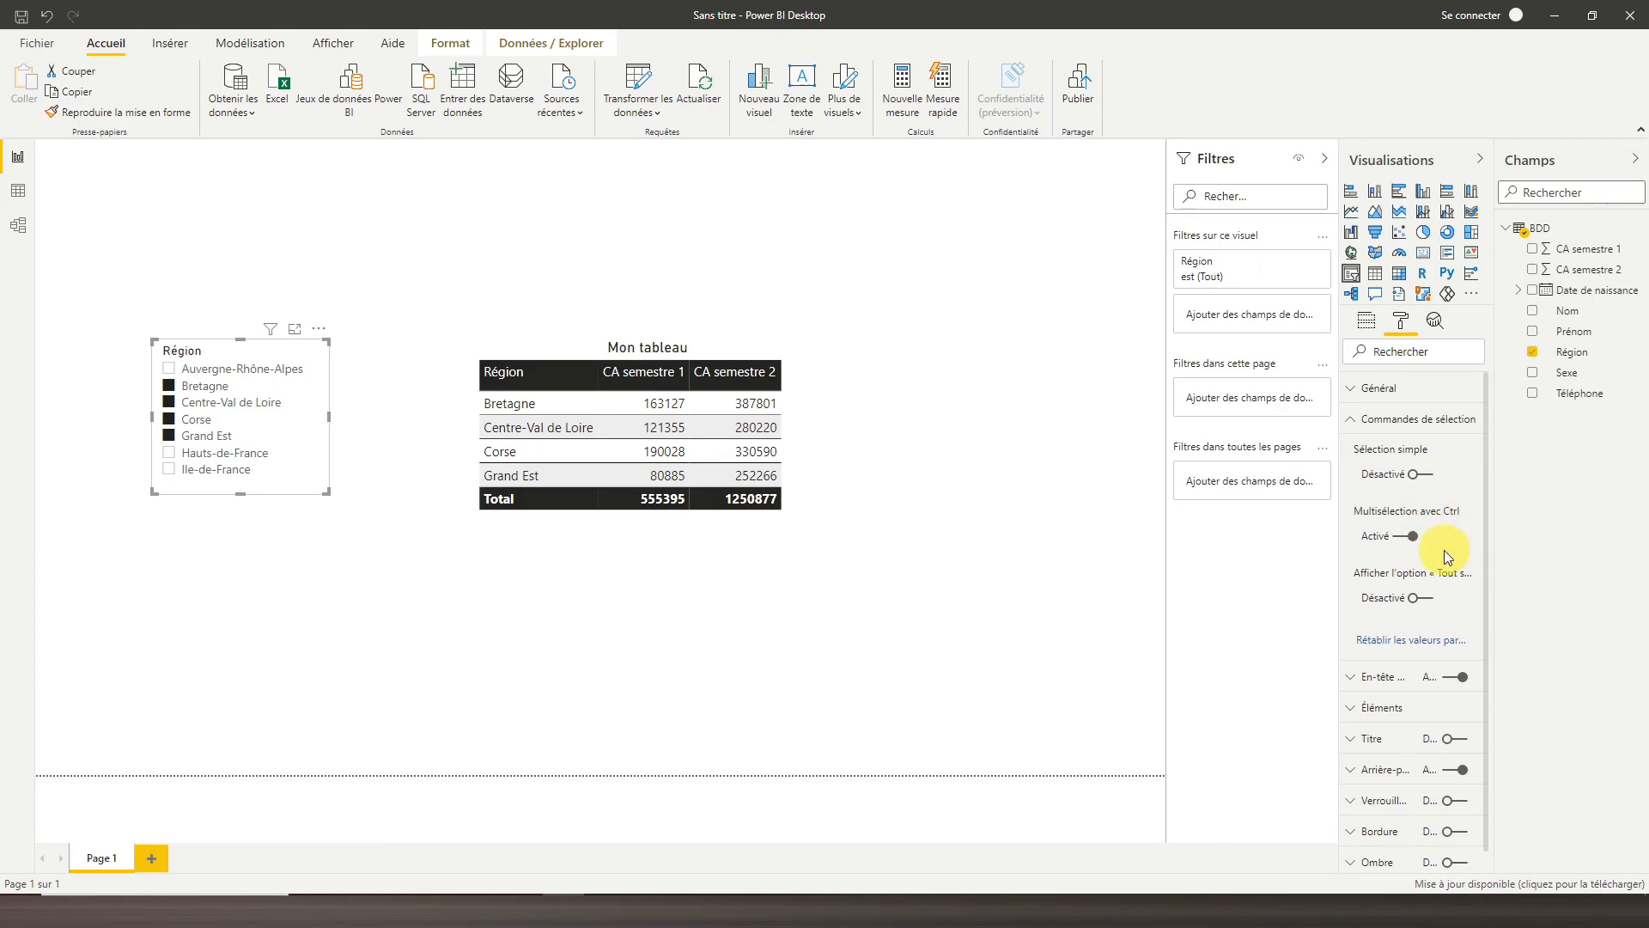
Look over the slicer header's formatting options, including title text, colours, outline, text size and font family
scroll(1389, 644, down, 1)
click(1380, 653)
scroll(1378, 651, down, 5)
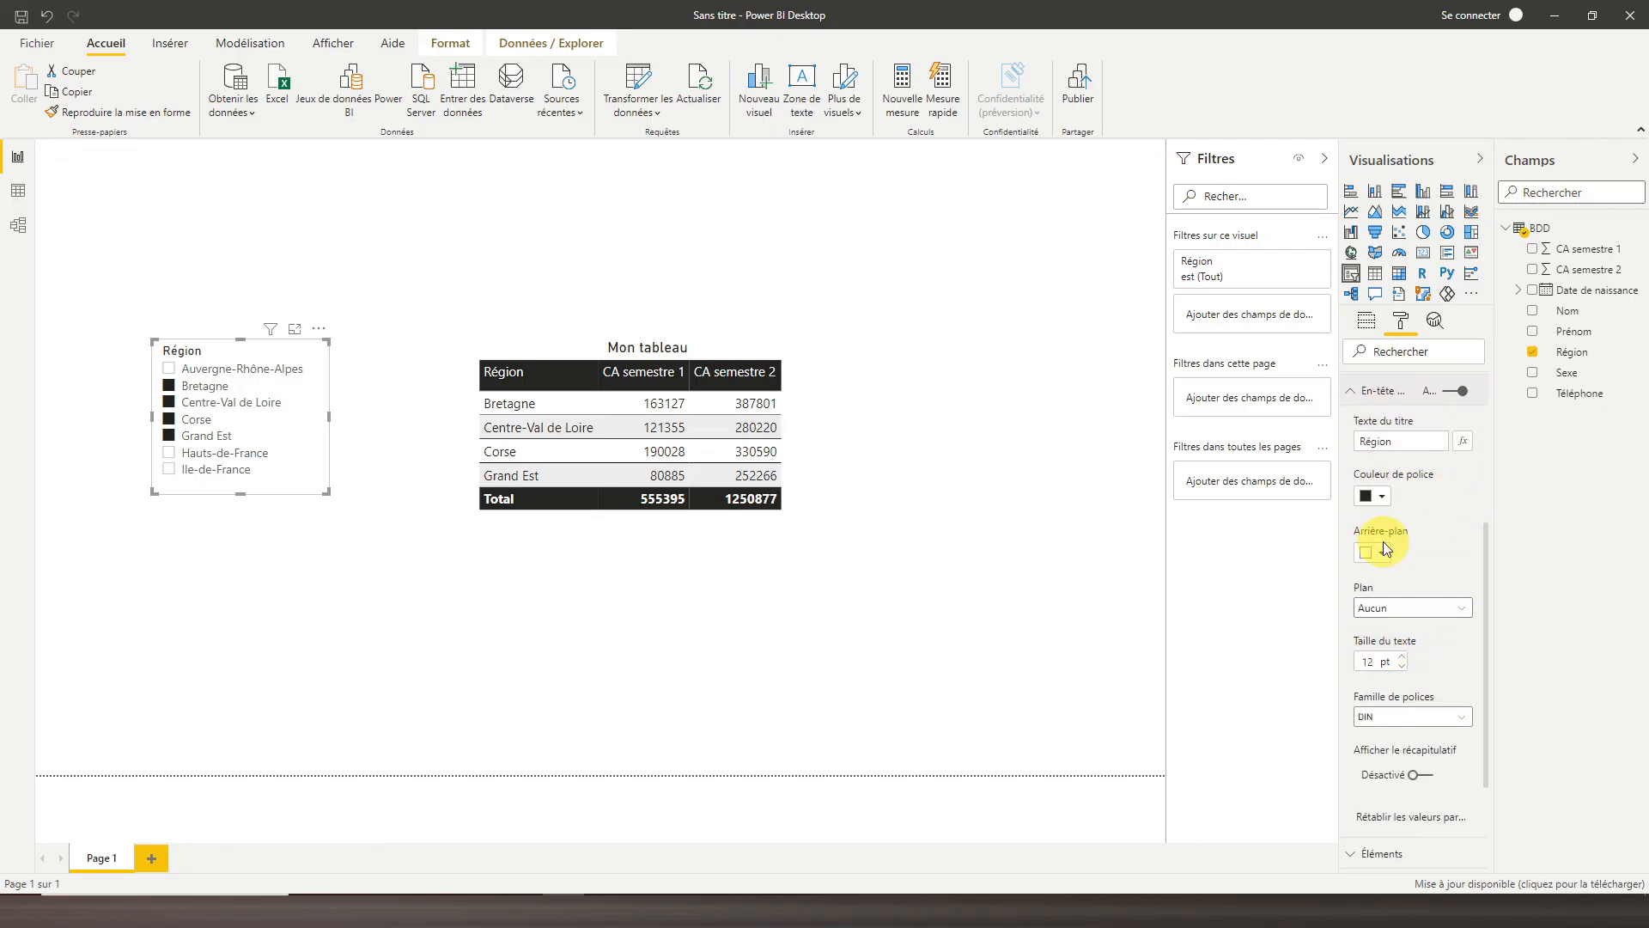
scroll(1385, 546, down, 6)
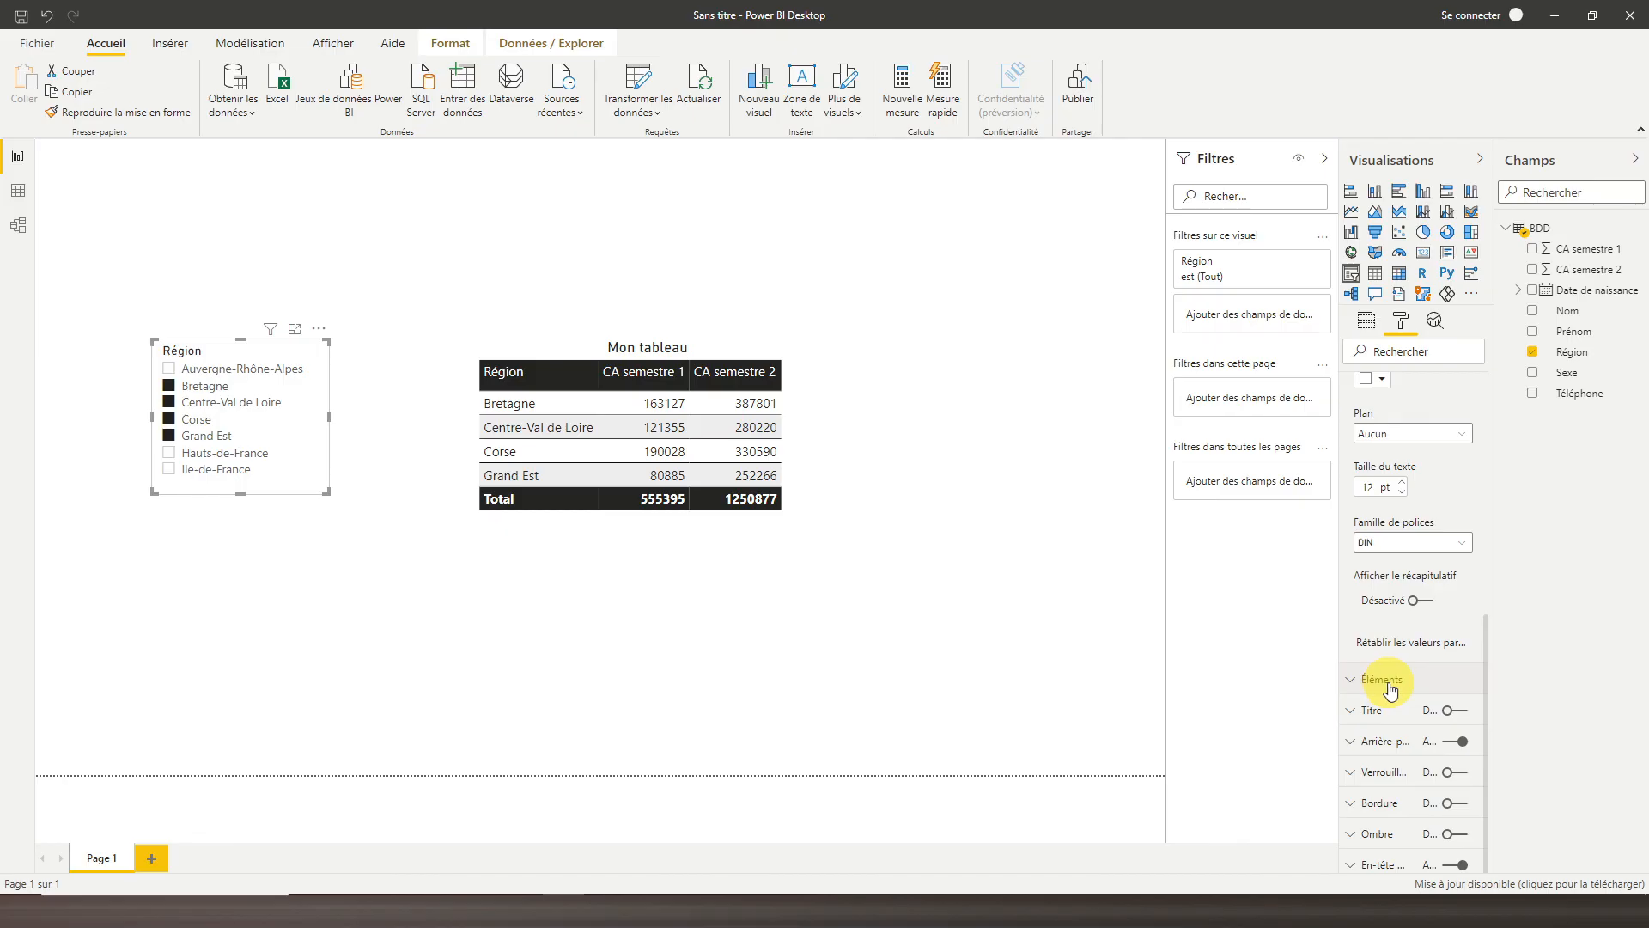
Move the Région slicer closer to the table, and look over its item and title formatting options
drag(323, 463, 368, 475)
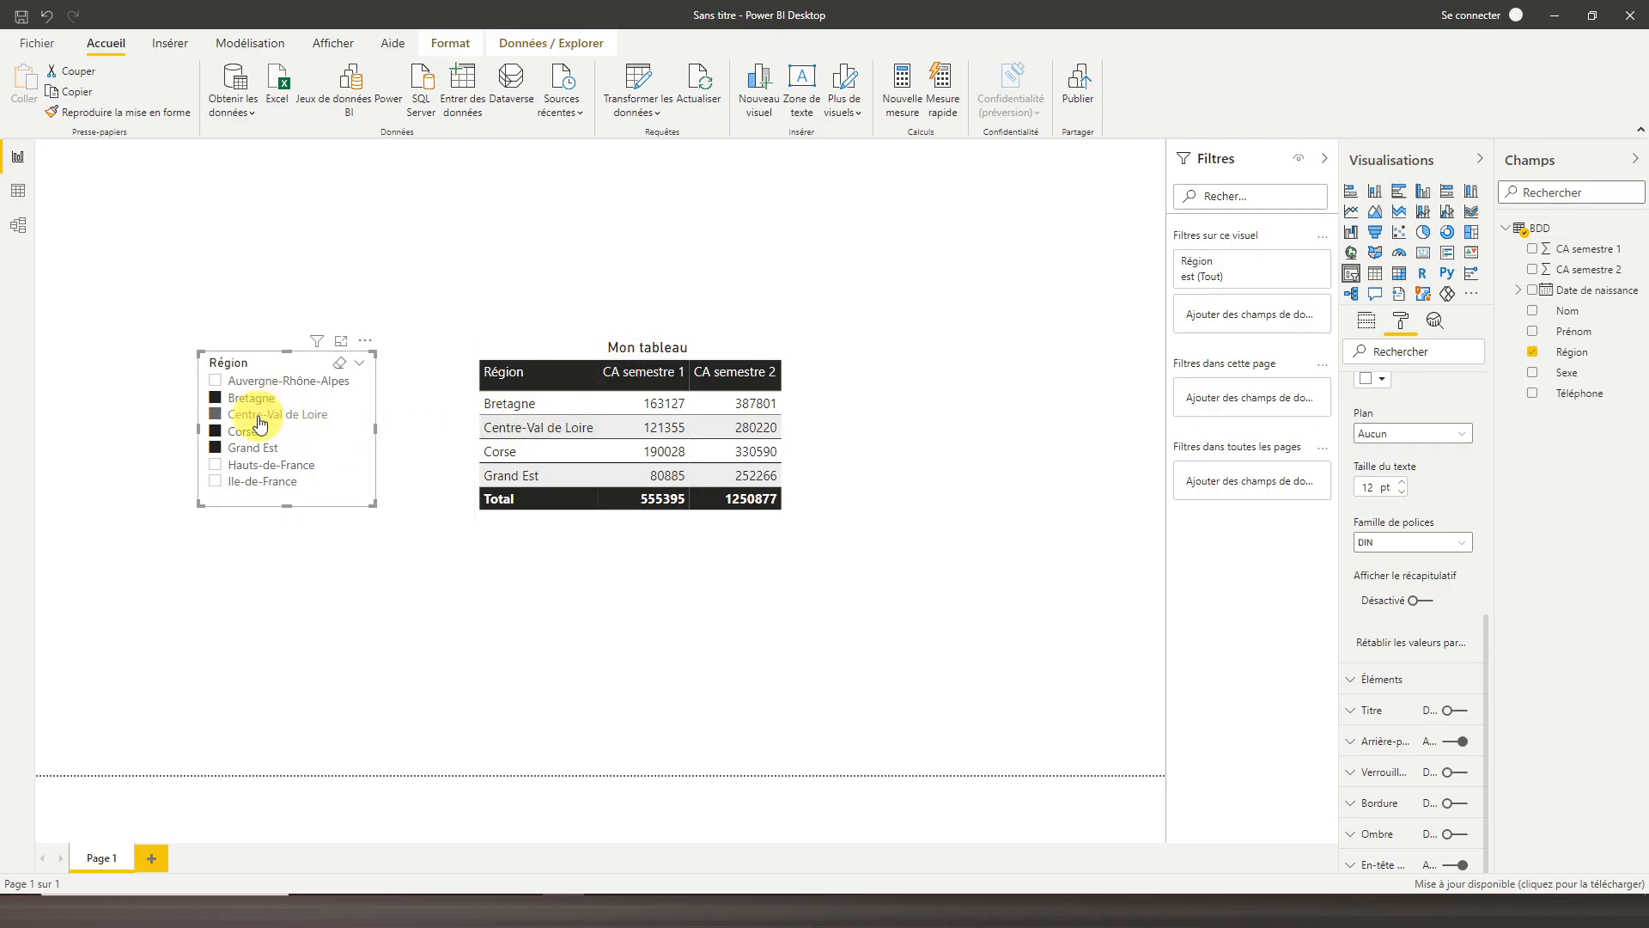
click(1379, 684)
scroll(1383, 682, down, 4)
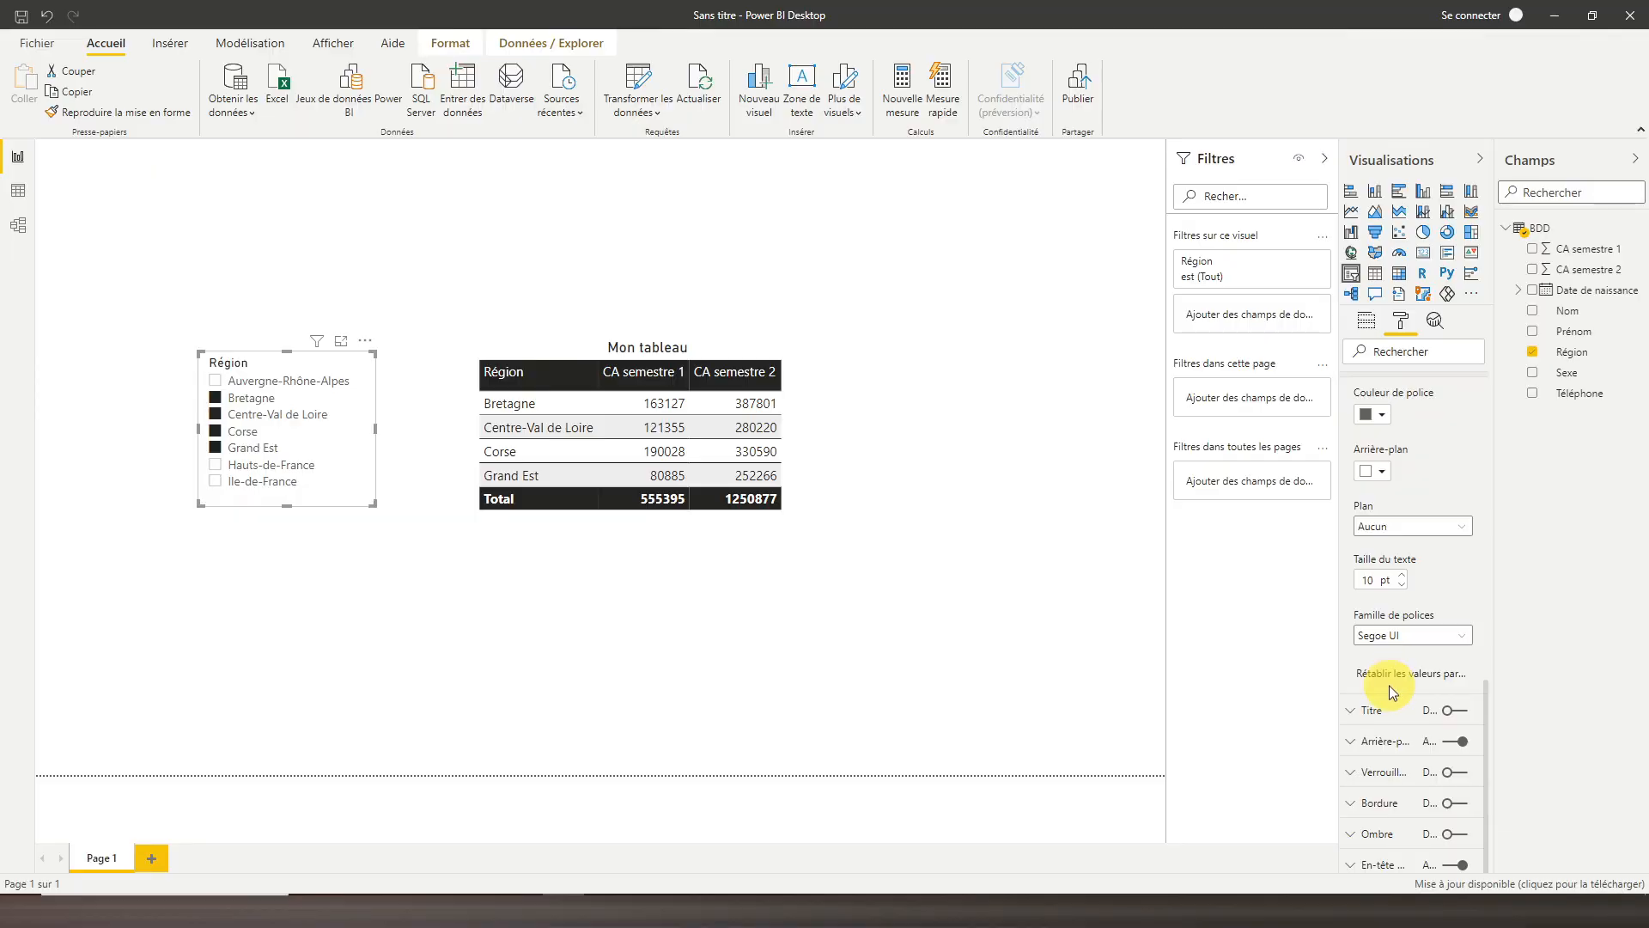
click(1373, 711)
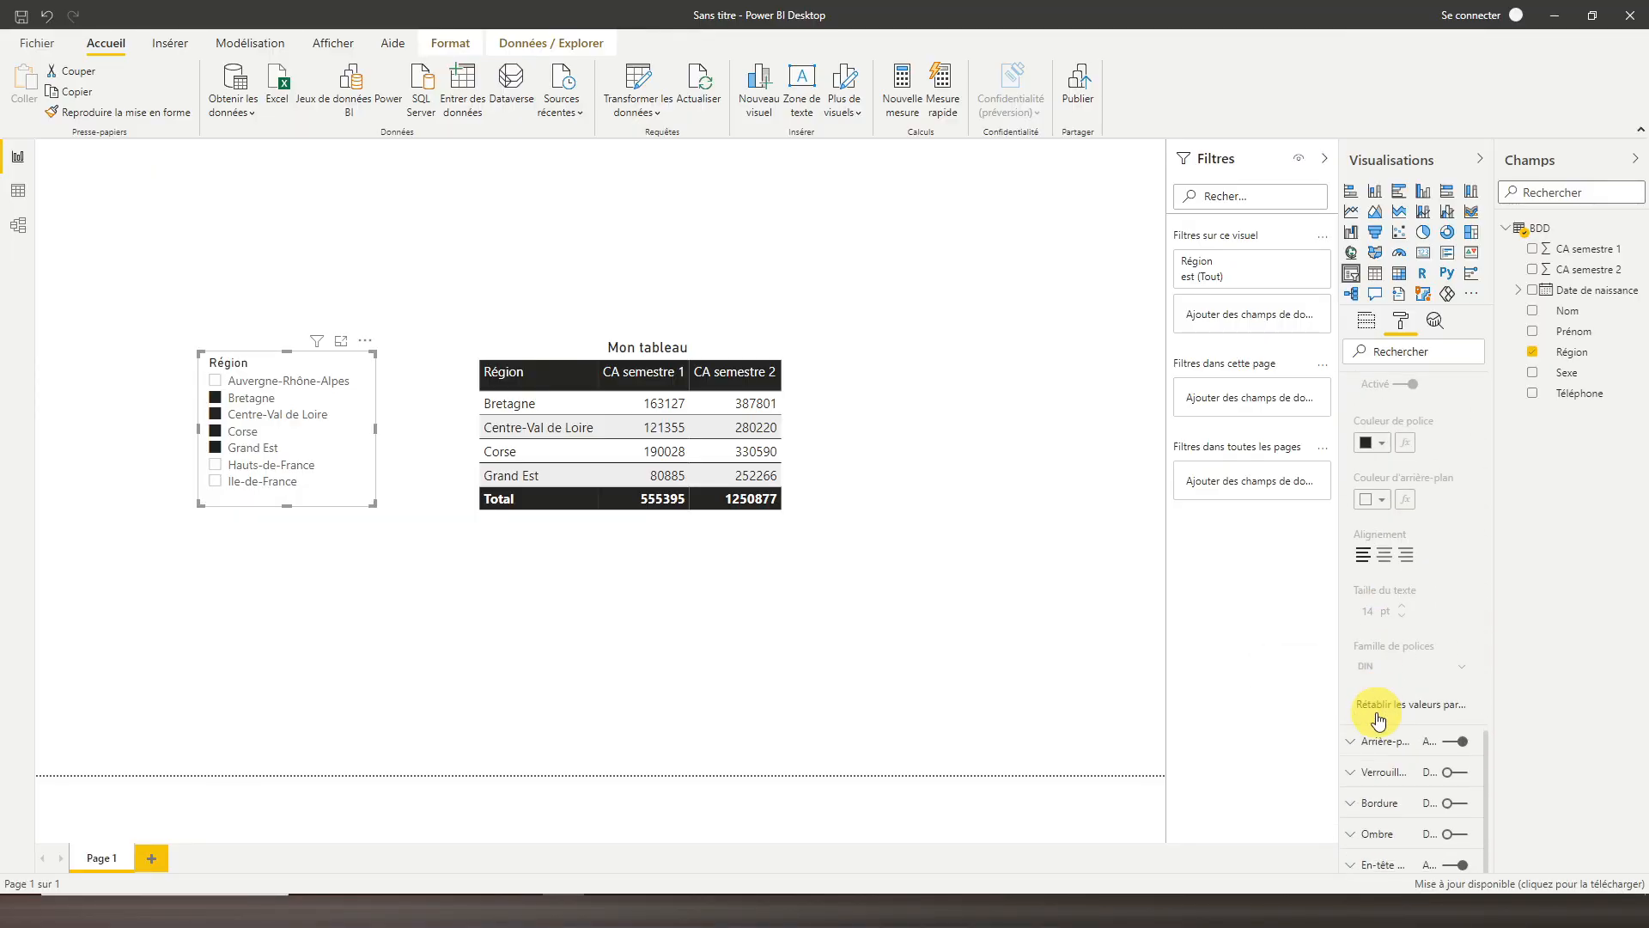
scroll(1392, 529, down, 3)
scroll(1374, 482, up, 1)
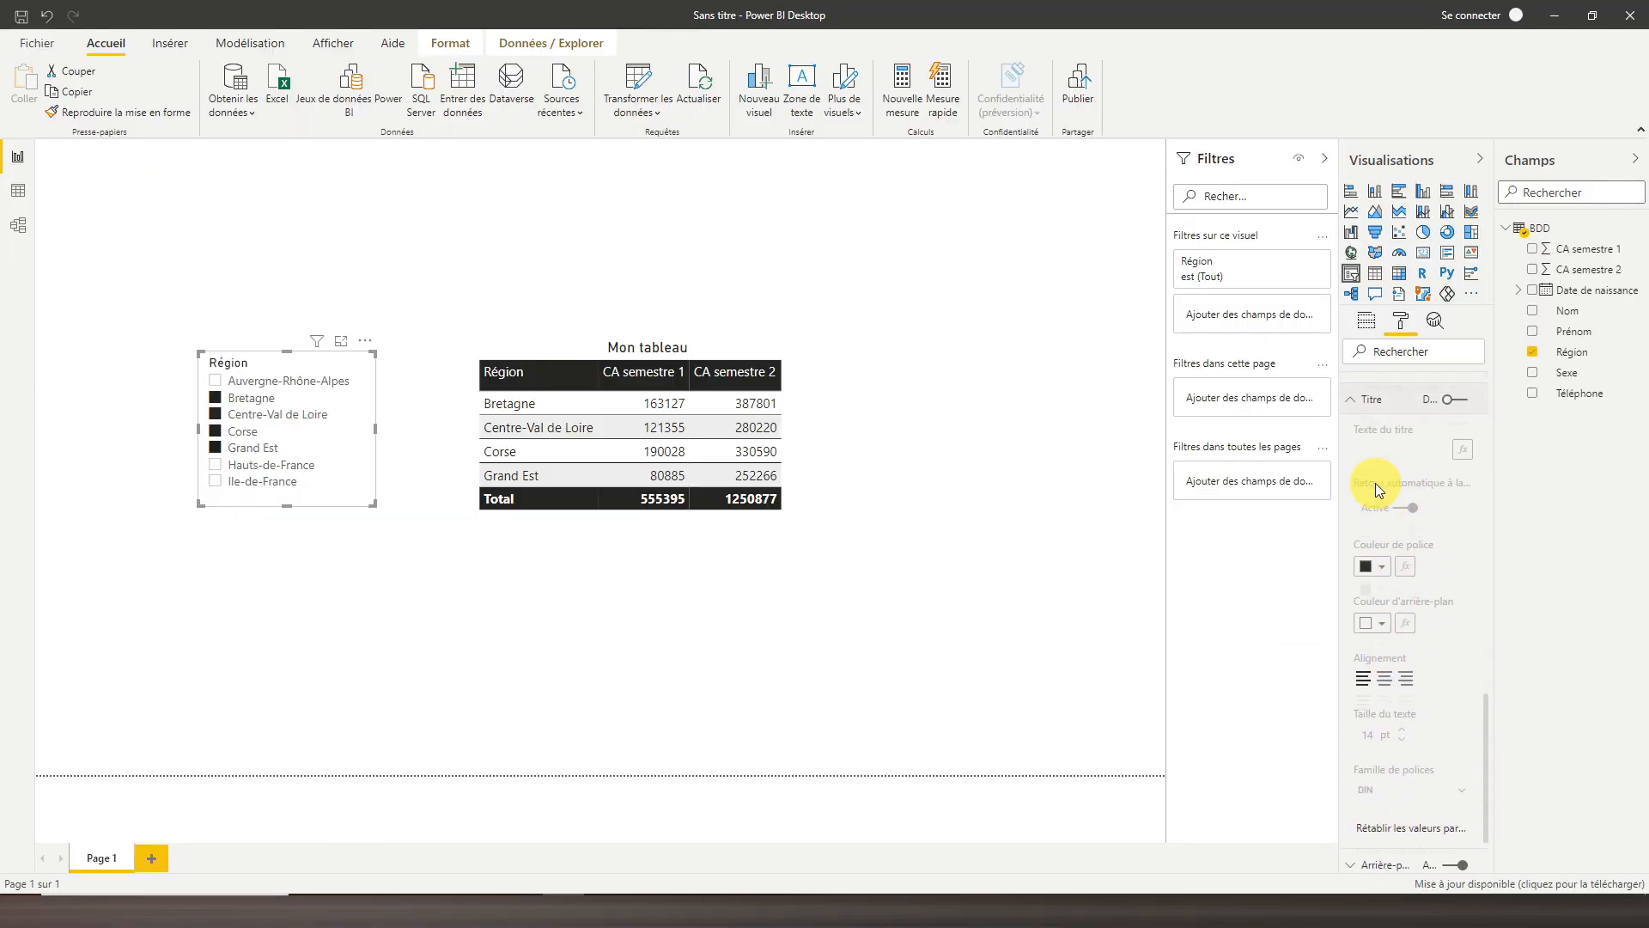